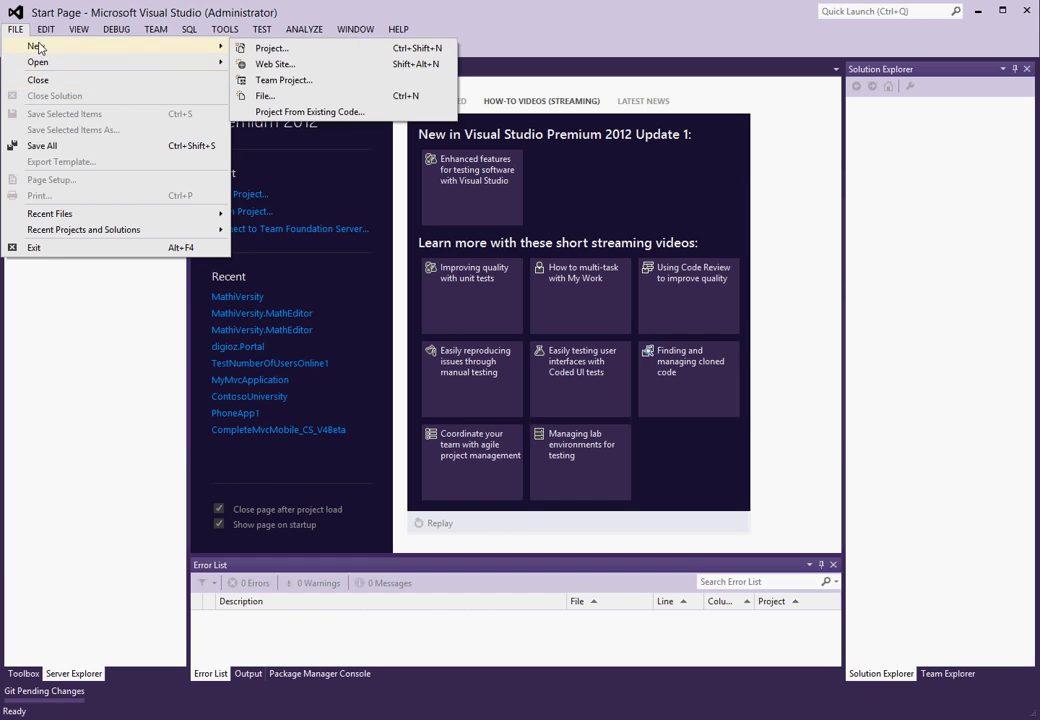
- Create a new Visual C# Windows Forms Application project named WindowsFormsApplication2
left_click(262, 47)
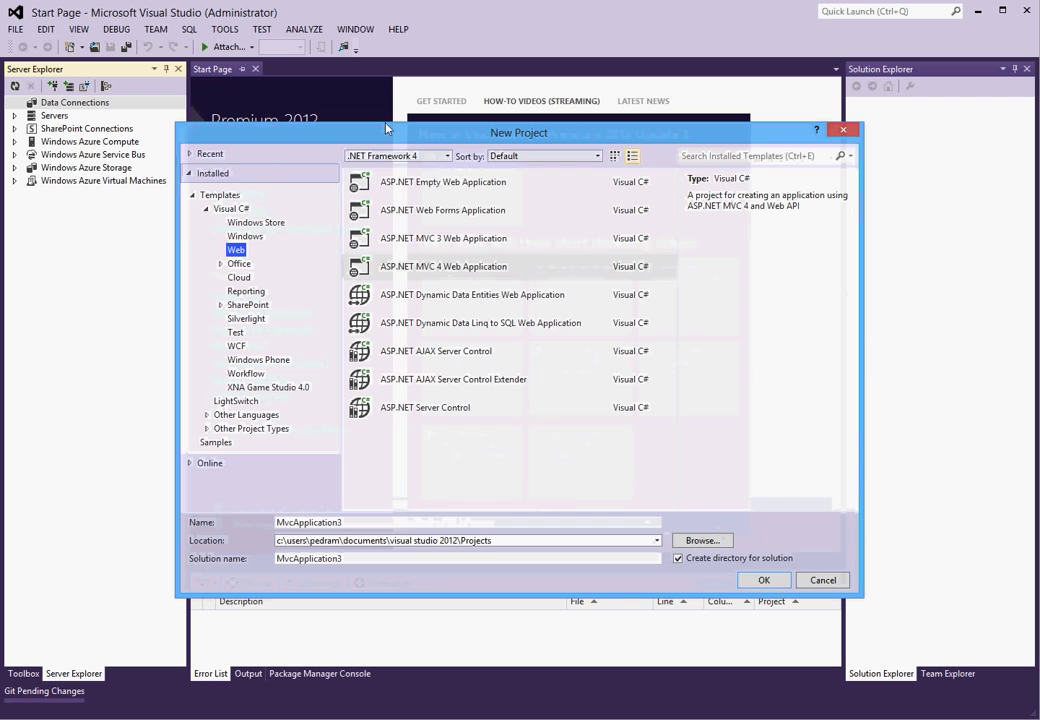
left_click(250, 238)
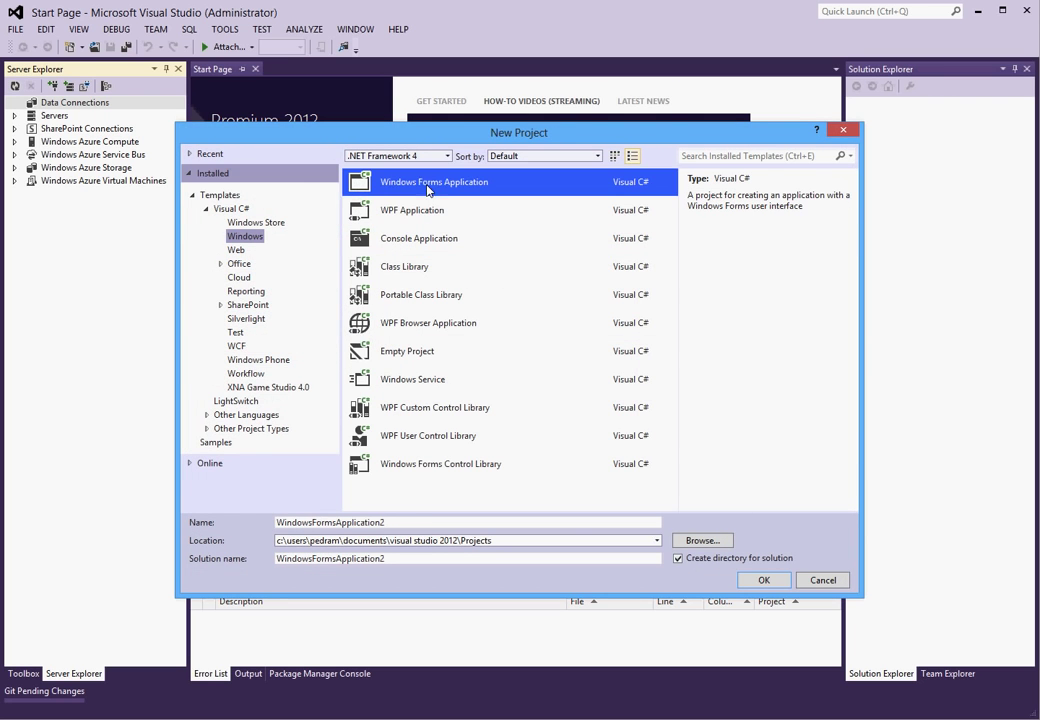
left_click(397, 522)
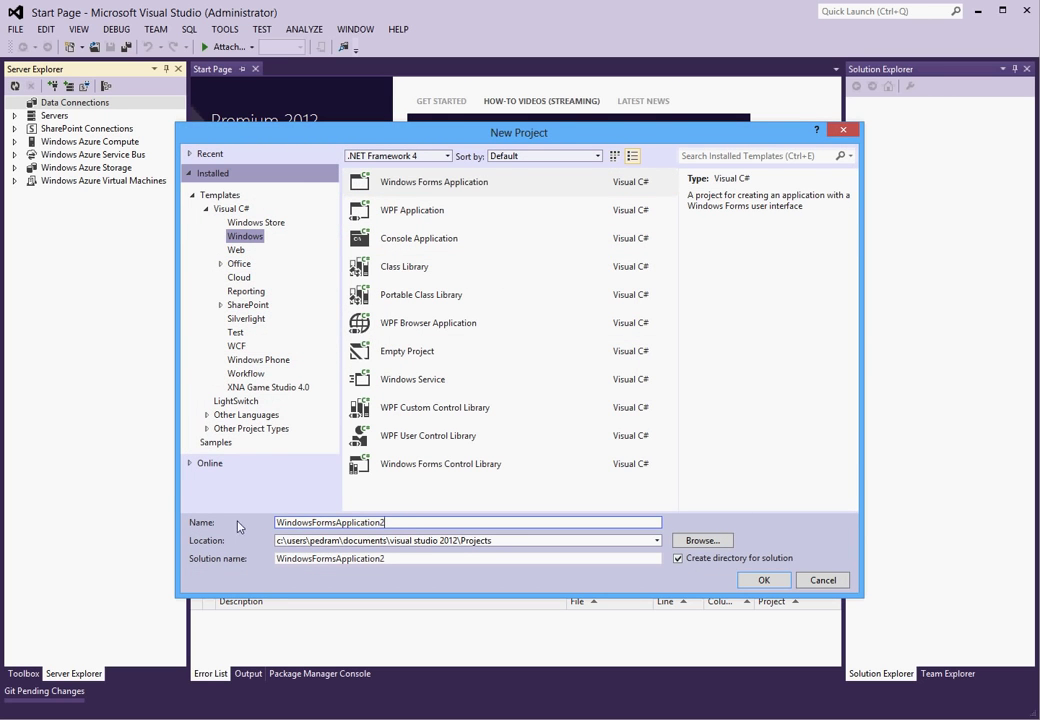
left_click(764, 582)
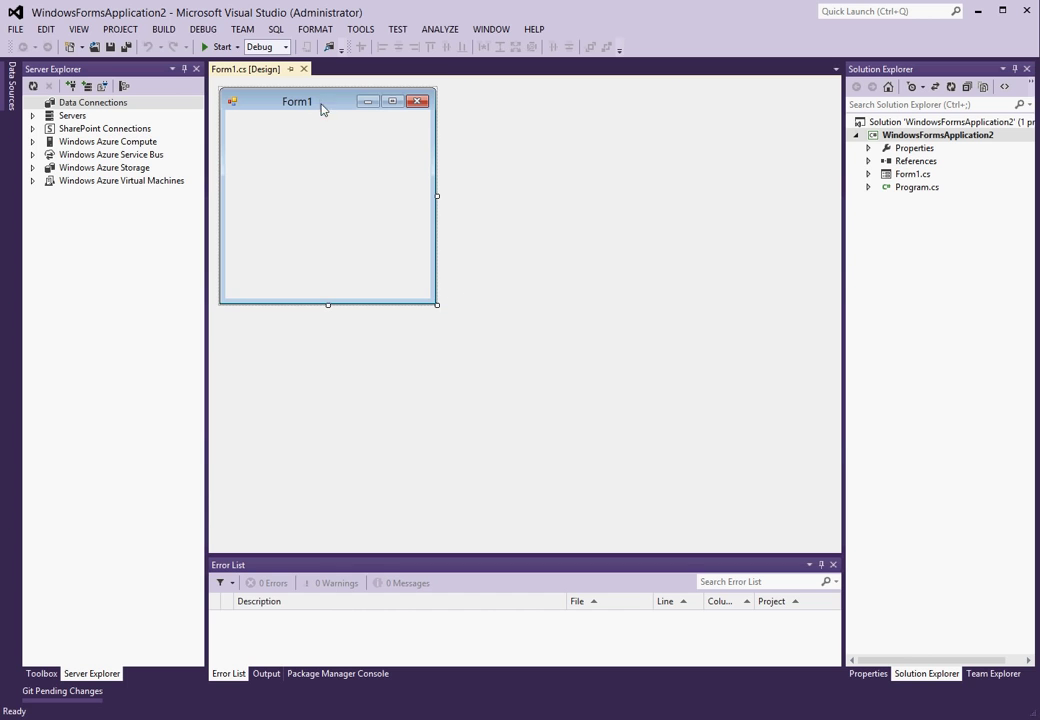
- Enlarge Form1 to about 443 by 352 pixels and place a Button control near the middle of the form
left_click_drag(437, 304, 540, 342)
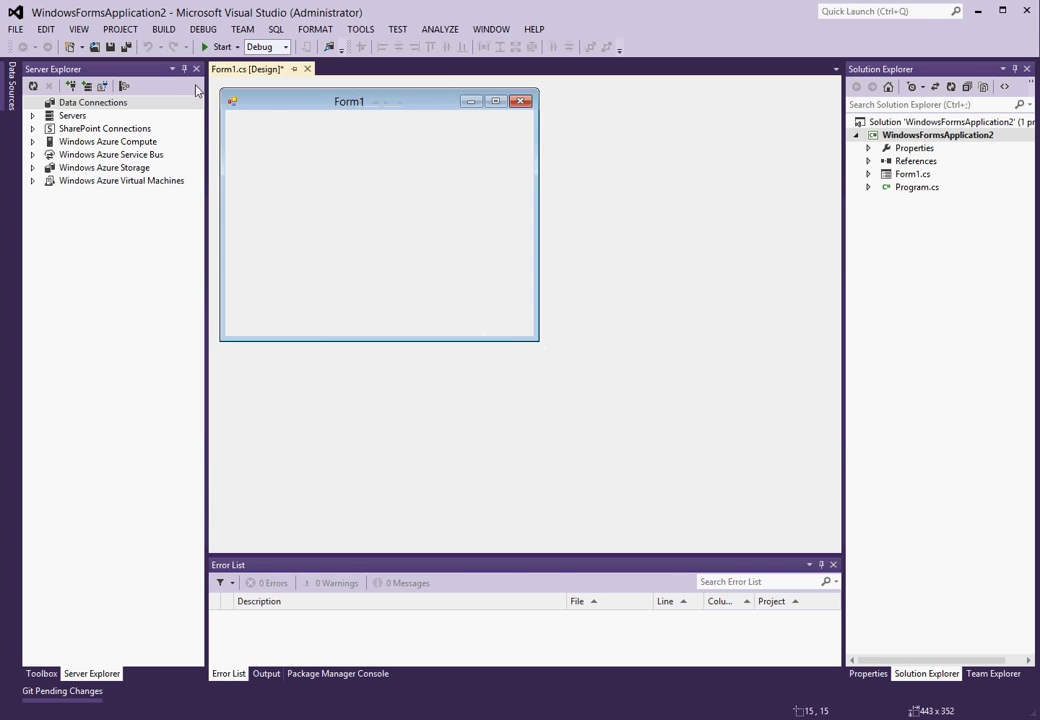
left_click(41, 673)
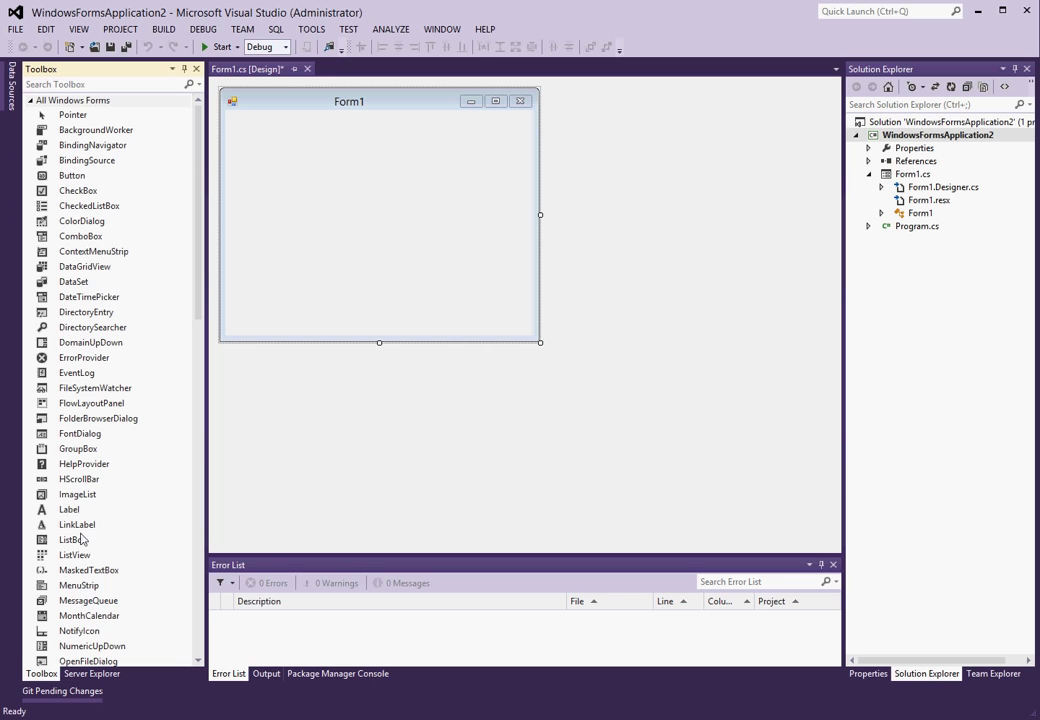
left_click(79, 178)
left_click_drag(72, 178, 382, 205)
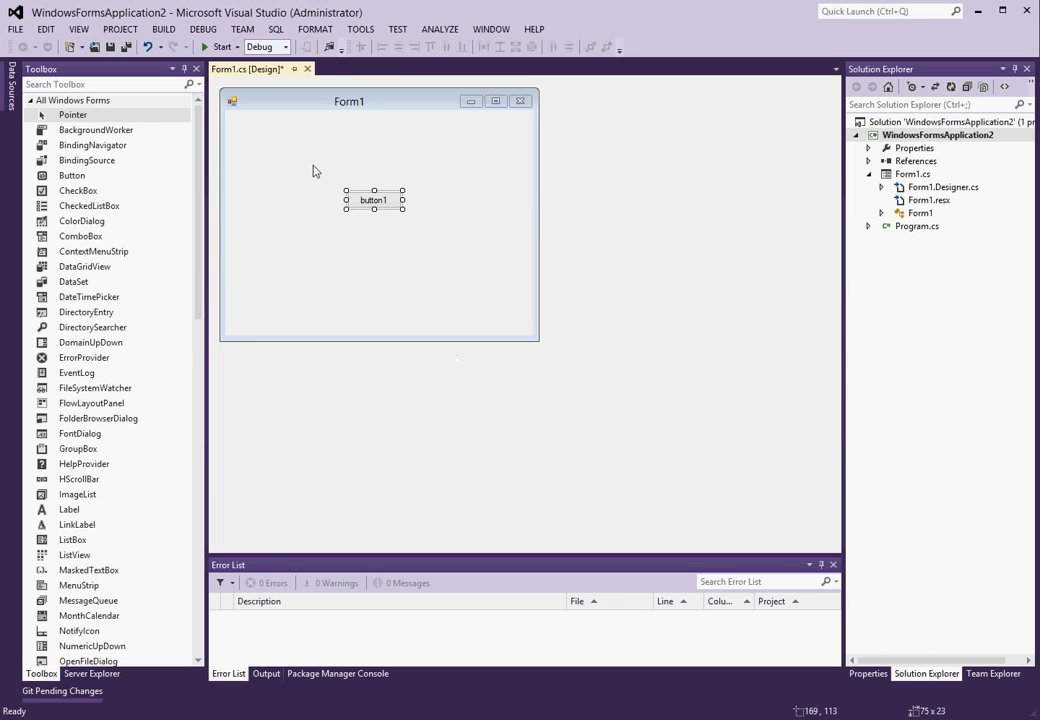
- Add a click handler to the form's button containing MessageBox.Show("Hello World"); and save all files
double_click(374, 207)
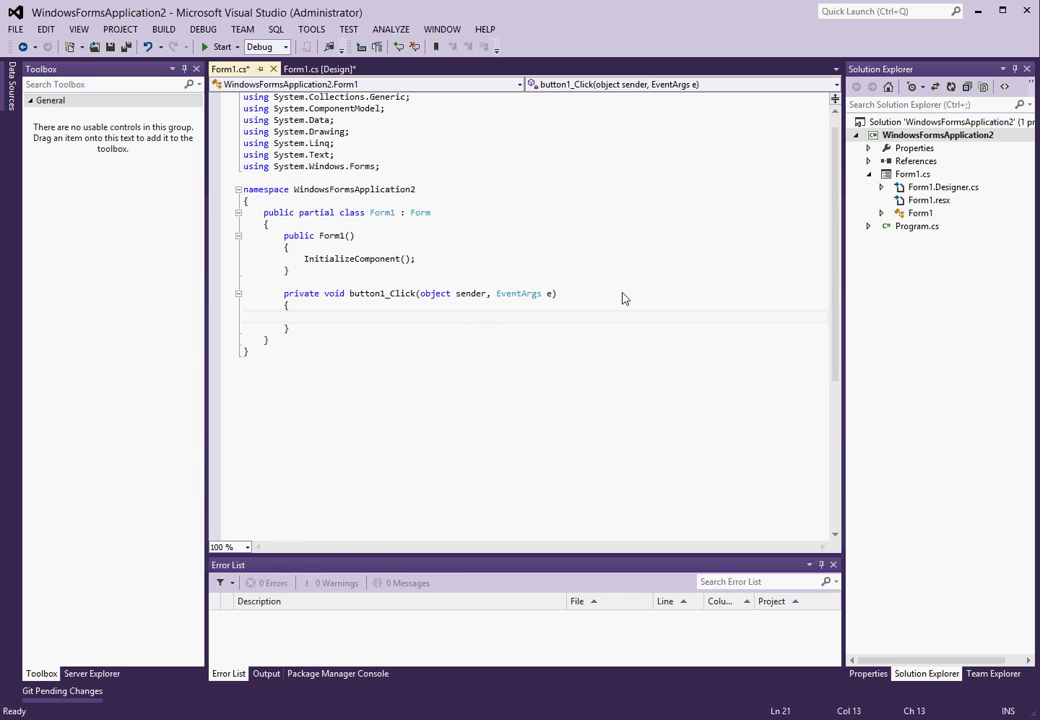
type("Message")
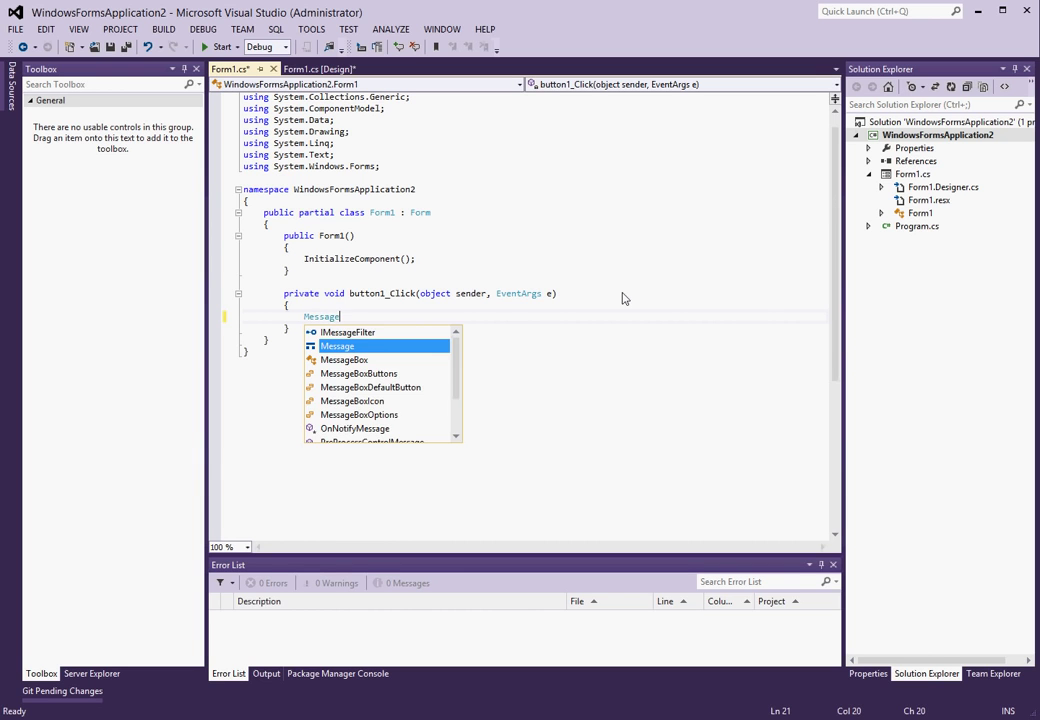
type("box.Show(\"Hello")
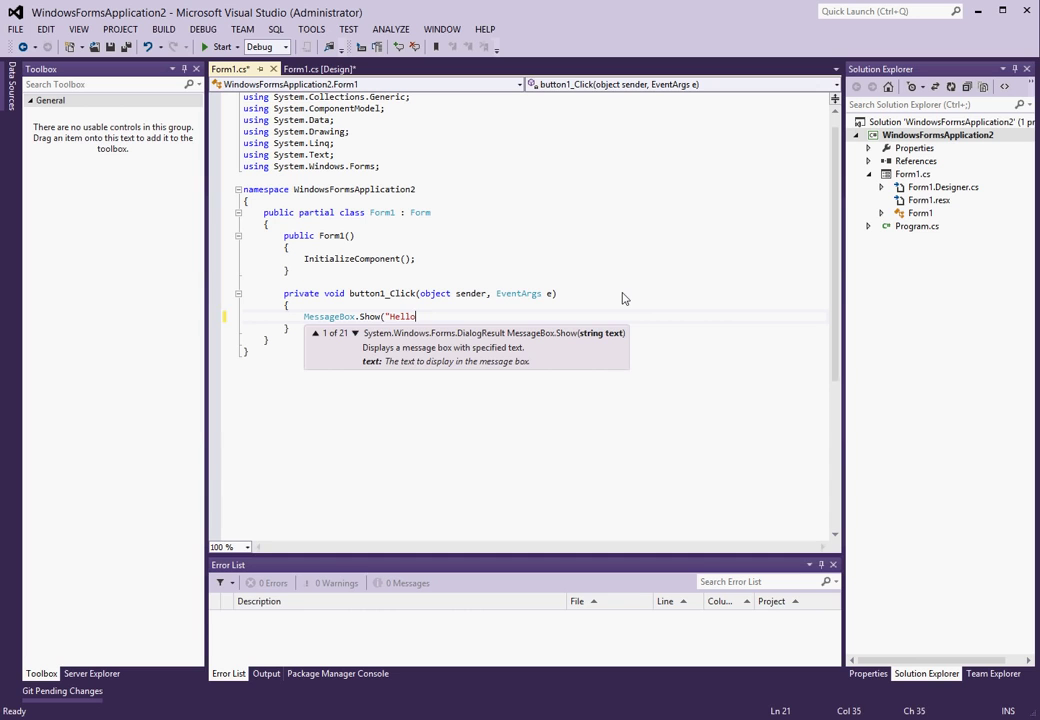
type(" World\");")
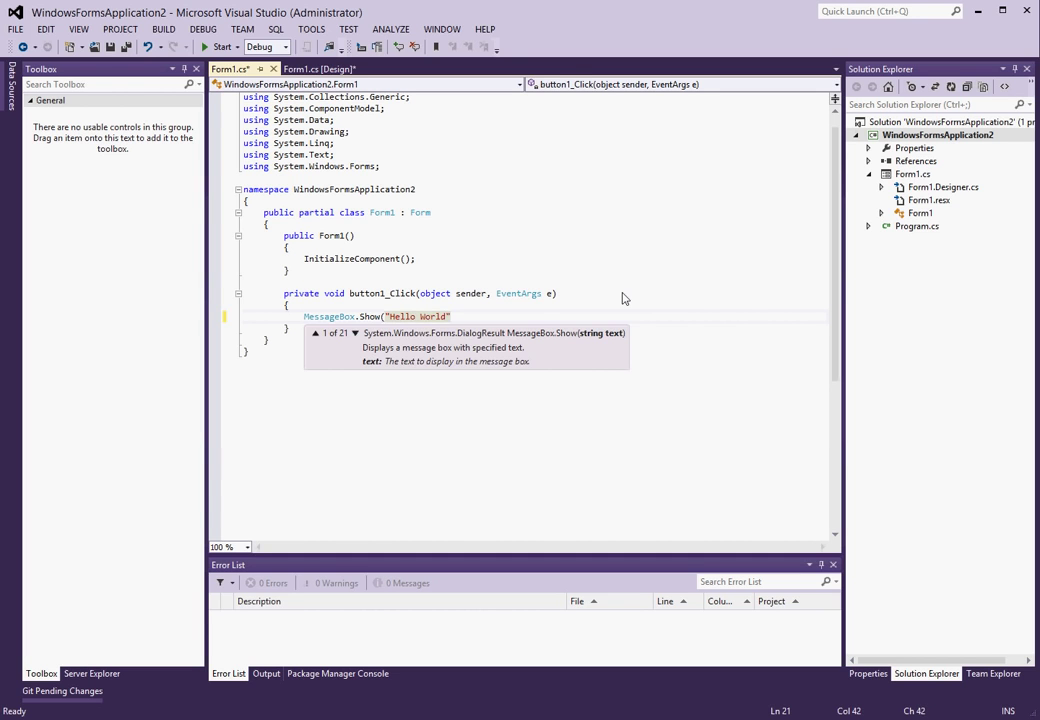
left_click(127, 48)
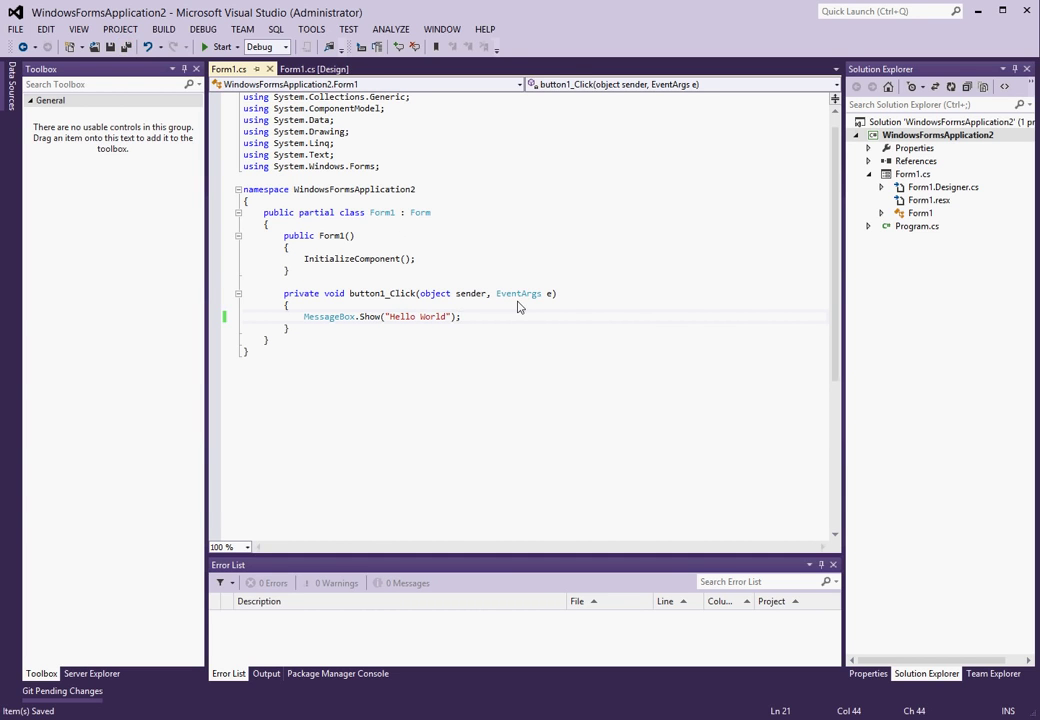
- Add a new project to the solution with the Setup and Deployment template Enable InstallShield Limited Edition
left_click(876, 124)
right_click(880, 125)
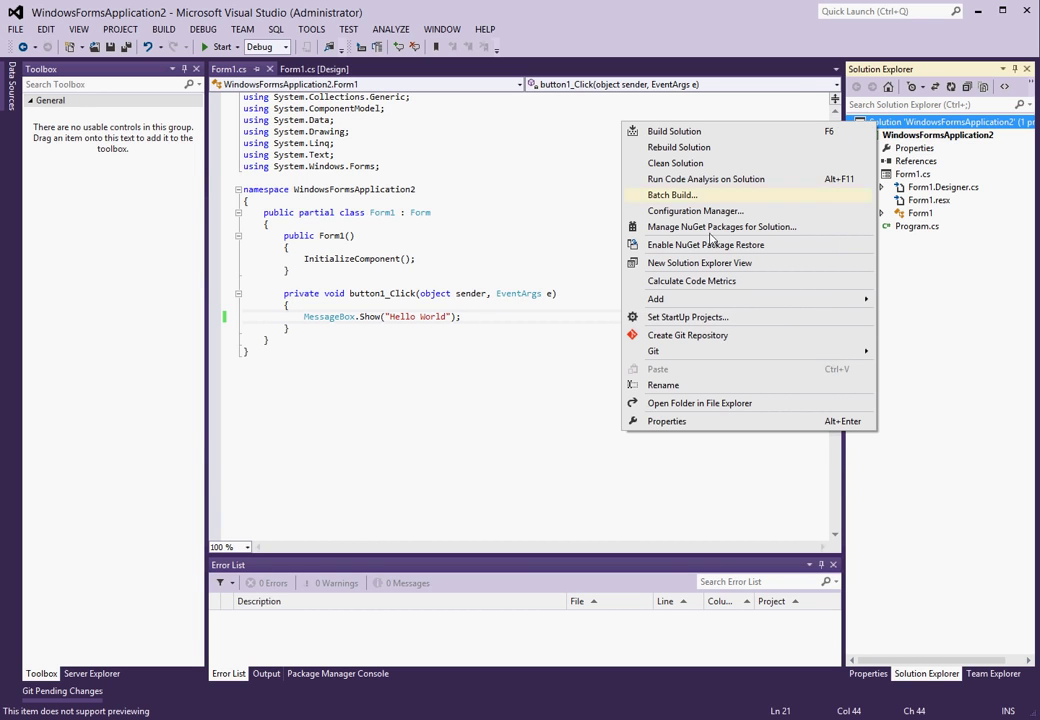
mouse_move(661, 302)
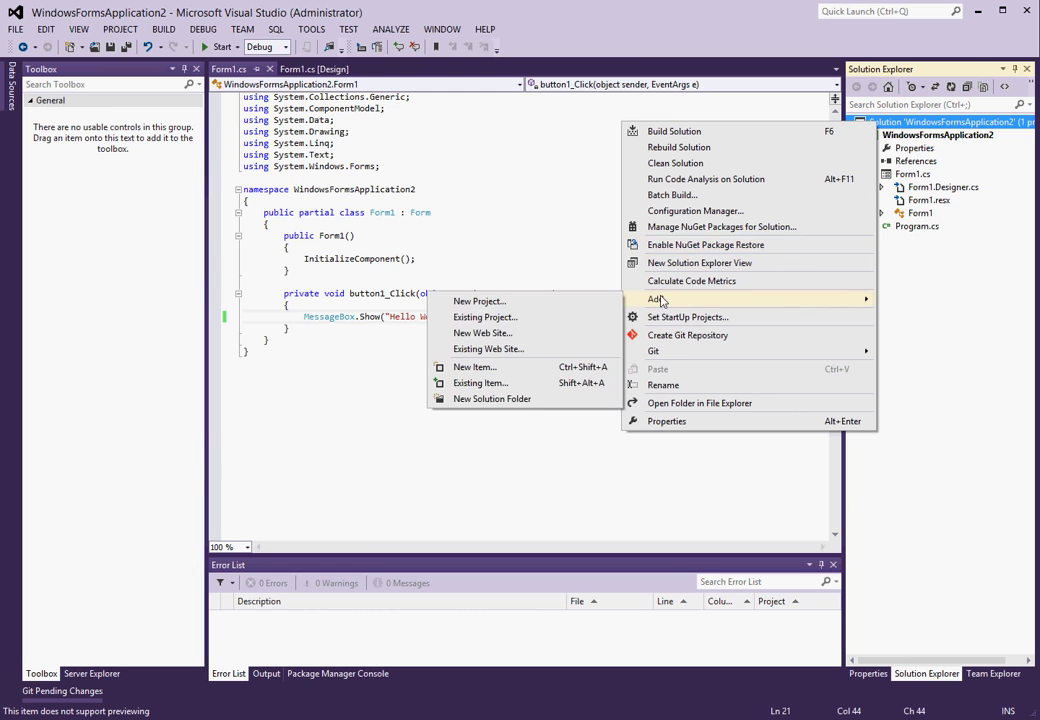
left_click(487, 306)
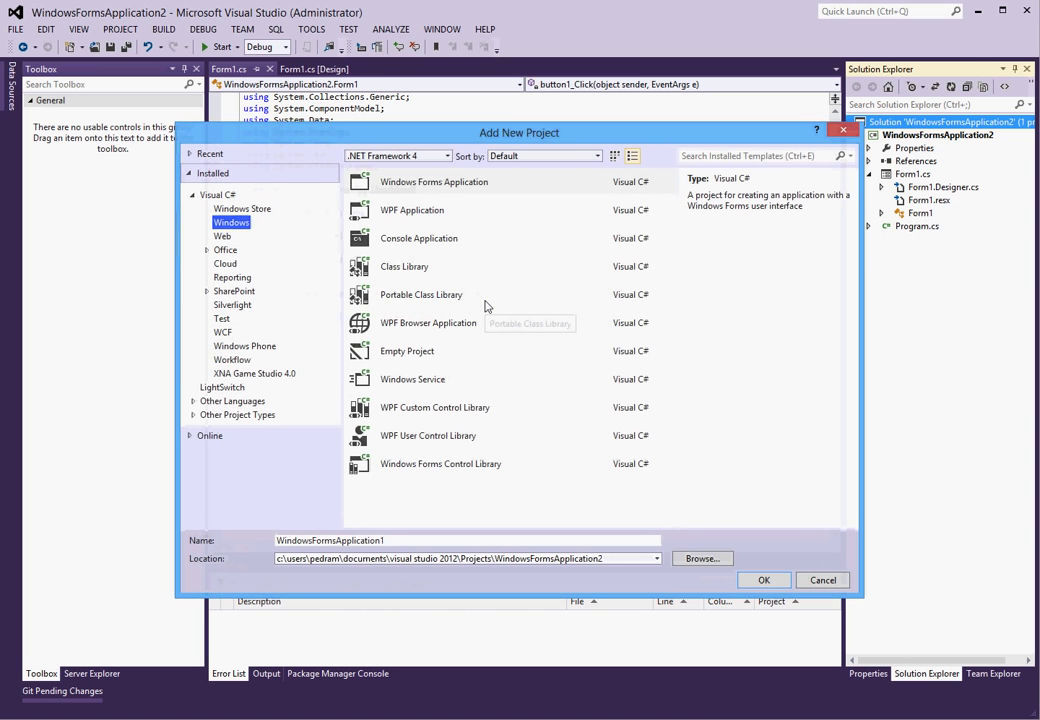
left_click(193, 416)
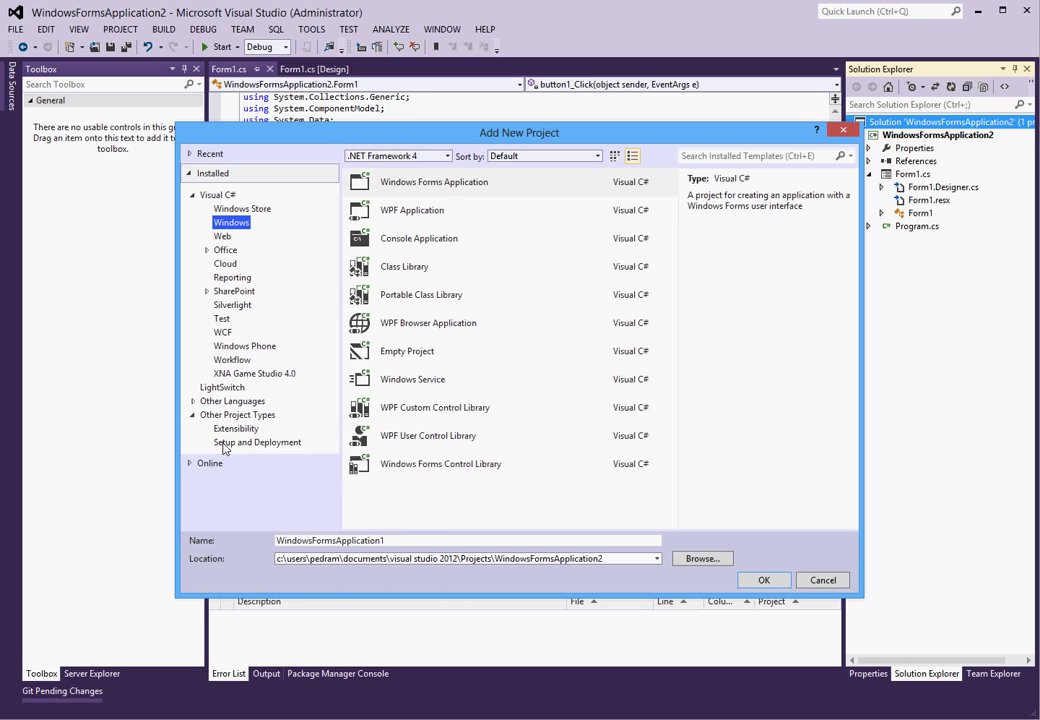
left_click(226, 444)
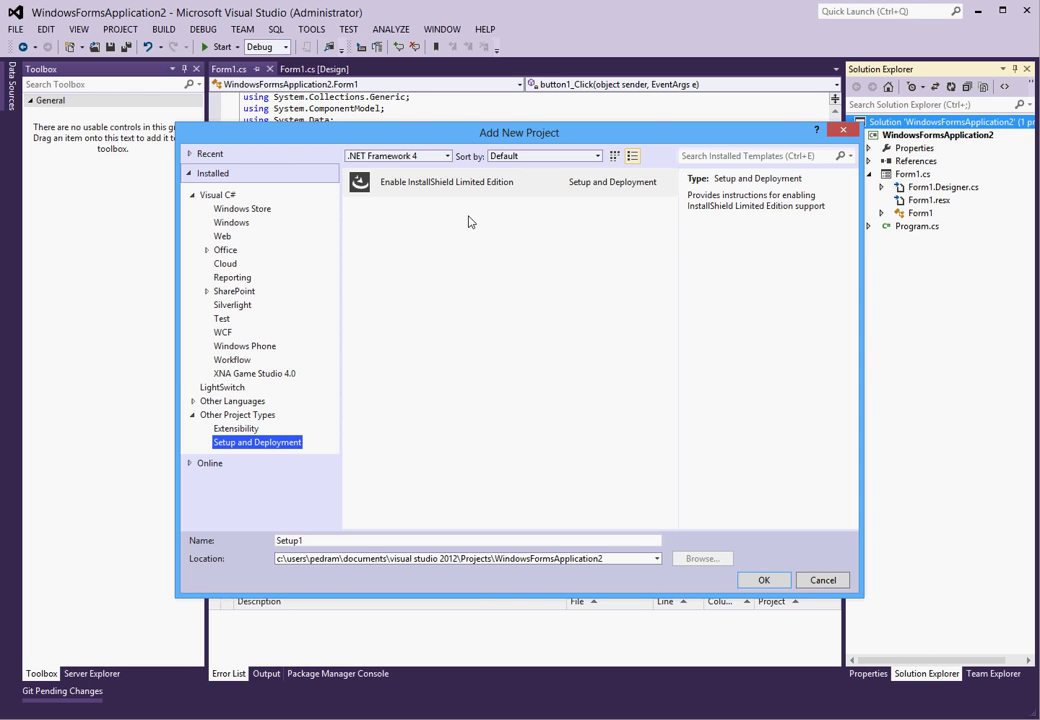
left_click(418, 188)
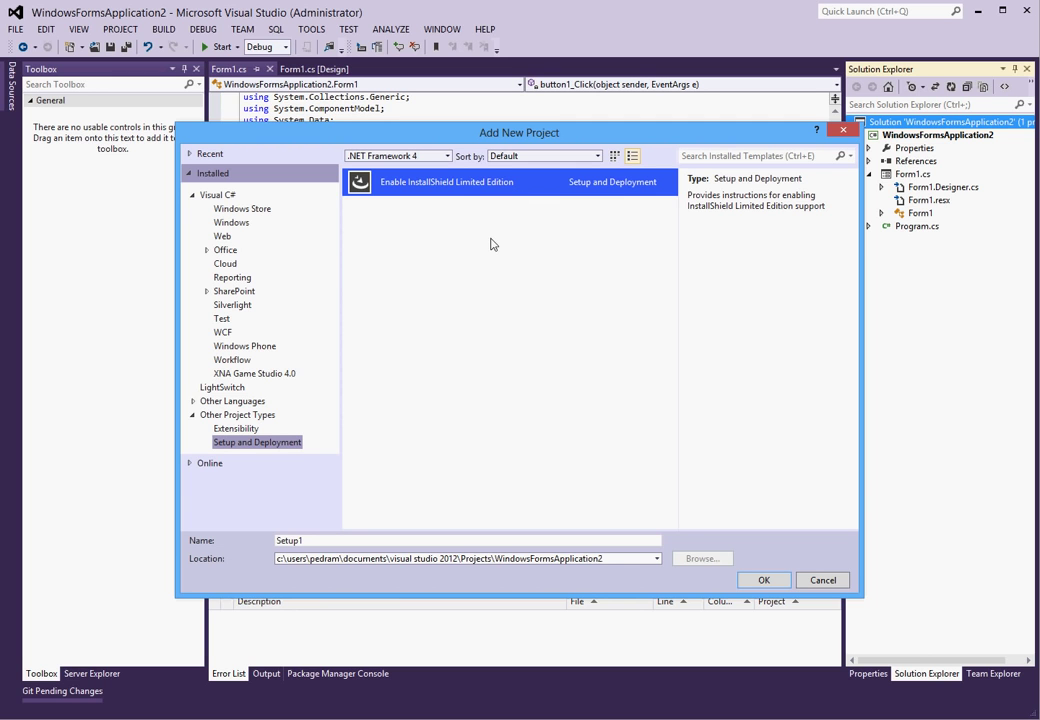
double_click(463, 185)
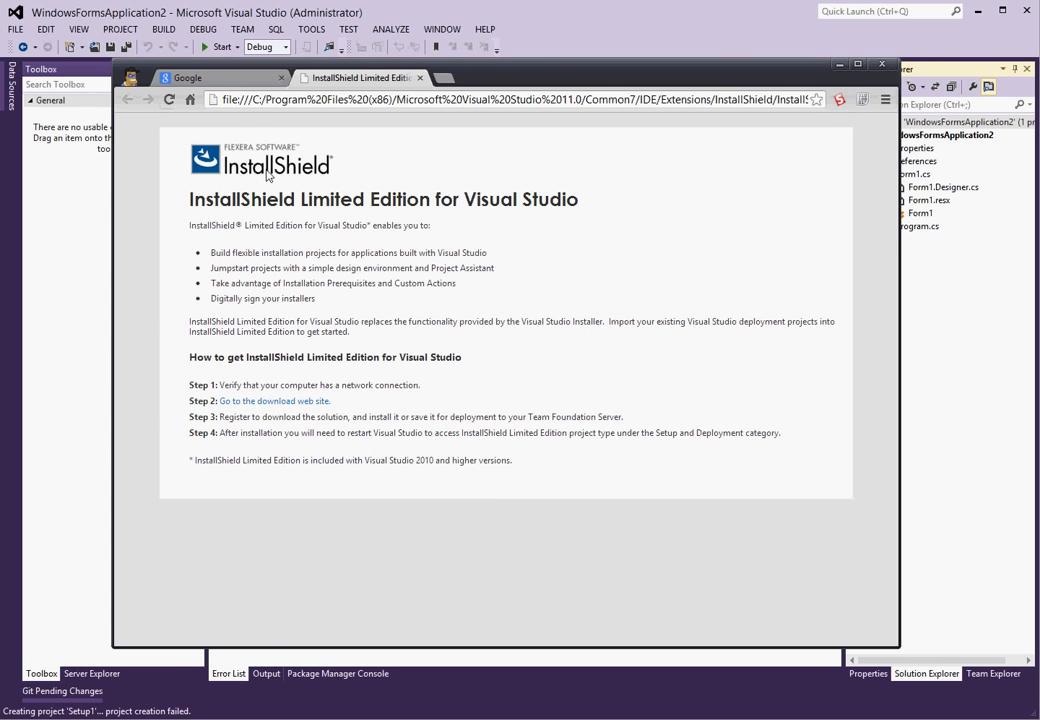
- Open the InstallShield Limited Edition download web site and submit the empty registration form to check its required fields
left_click(283, 403)
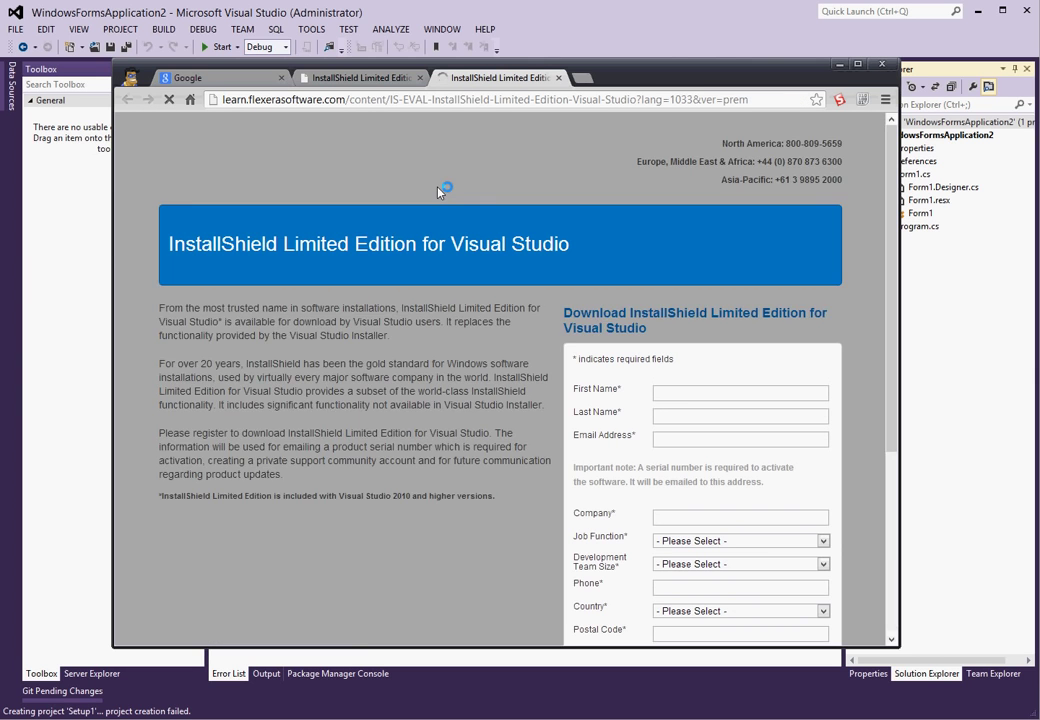
scroll(443, 364, "down", 3)
left_click(731, 431)
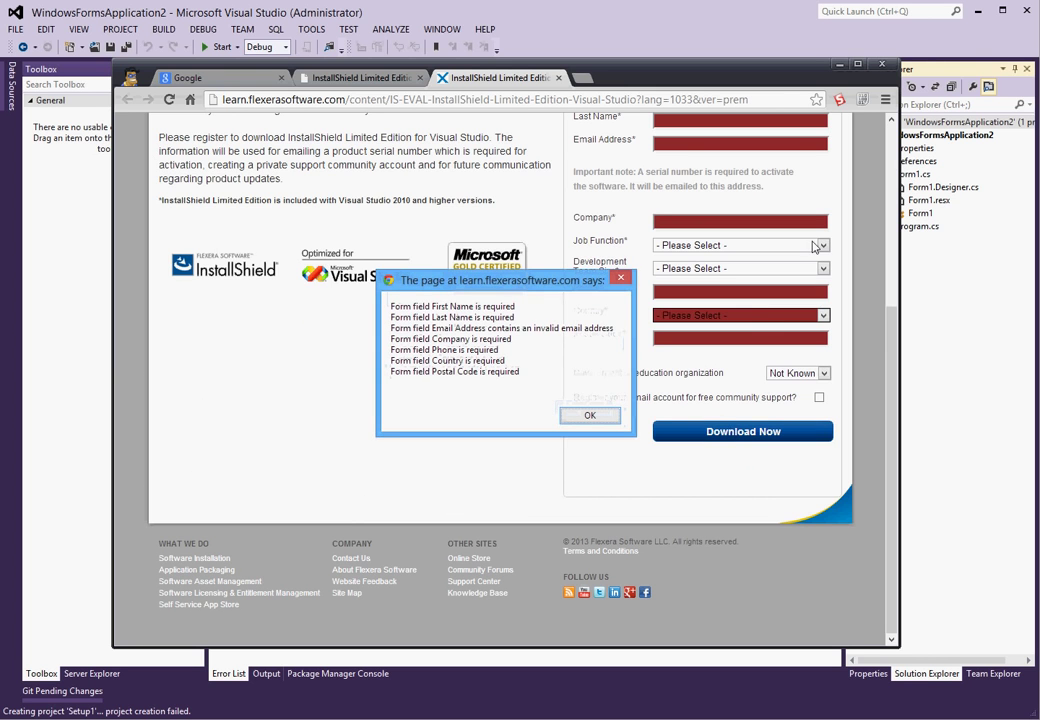
left_click(589, 414)
scroll(527, 285, "up", 2)
scroll(536, 281, "down", 2)
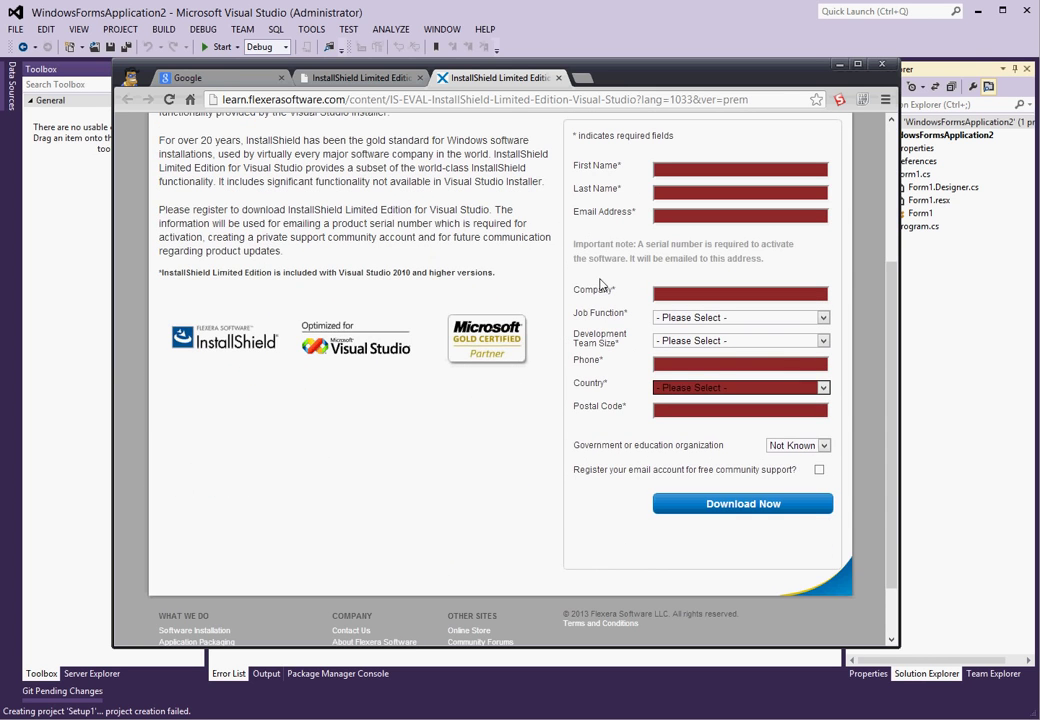
- Fill in the registration form with the contact details, job function Information Technology, team size < 5 and country United States, and submit it
left_click(668, 169)
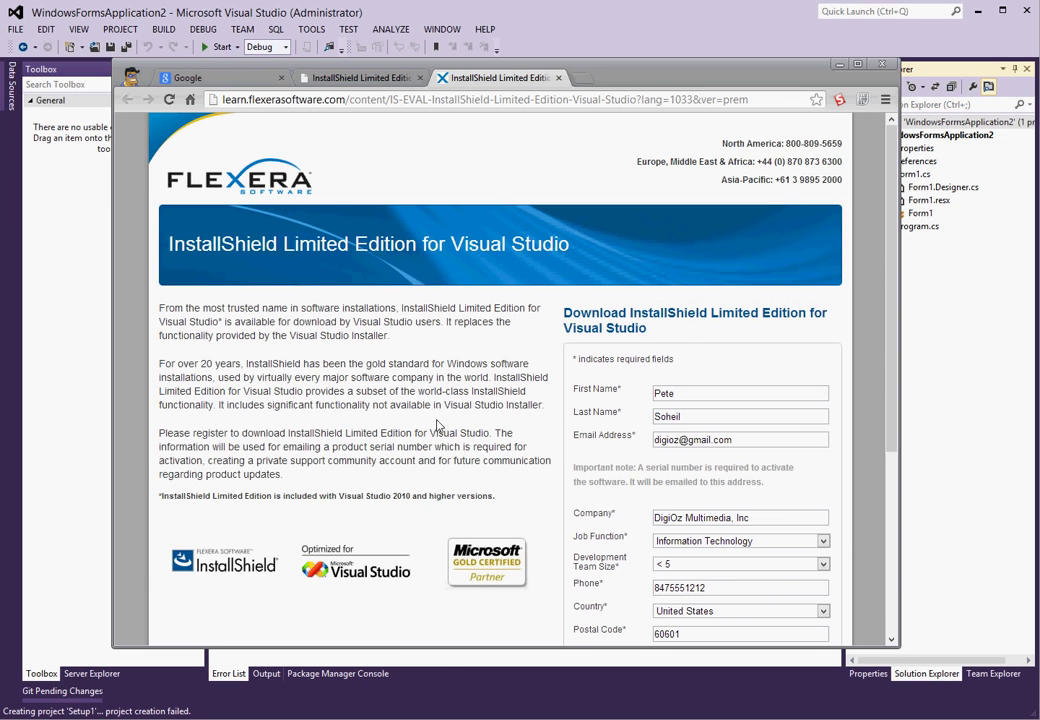
scroll(440, 420, "down", 3)
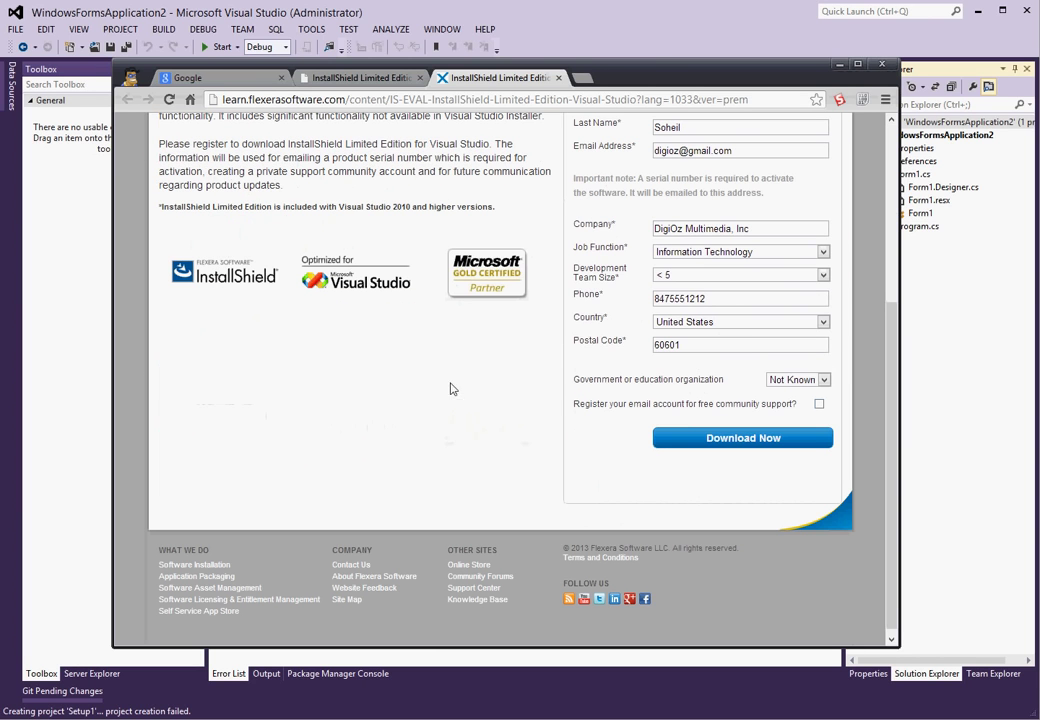
left_click(656, 438)
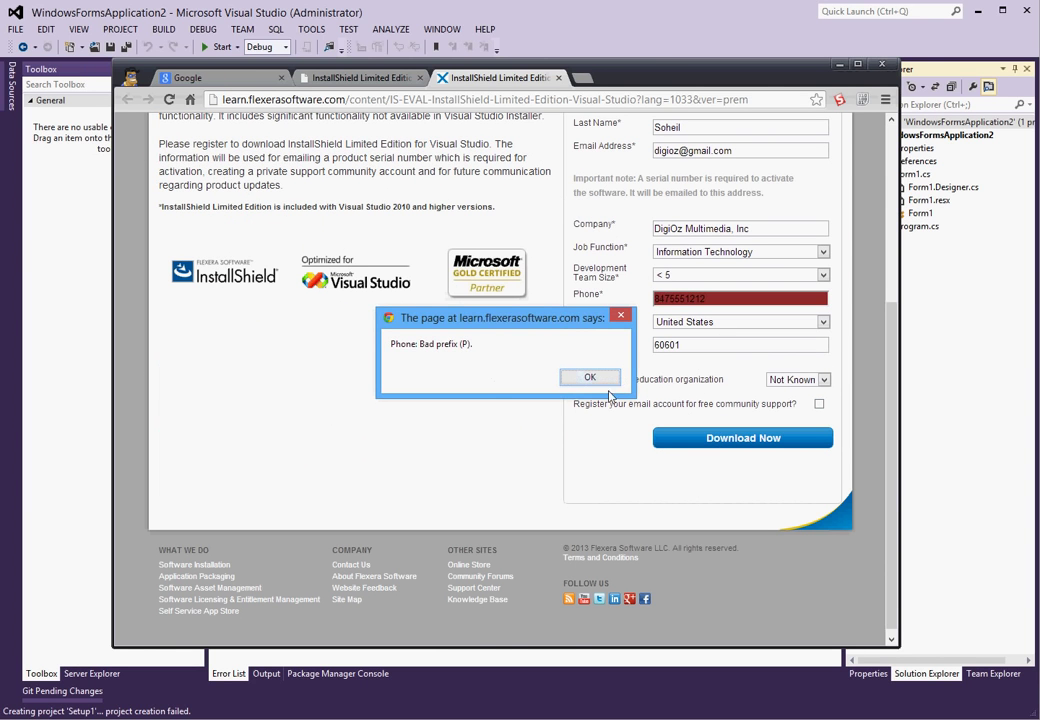
- Replace the final digits of the phone number in the registration form and submit it again
left_click(590, 378)
left_click_drag(726, 299, 684, 301)
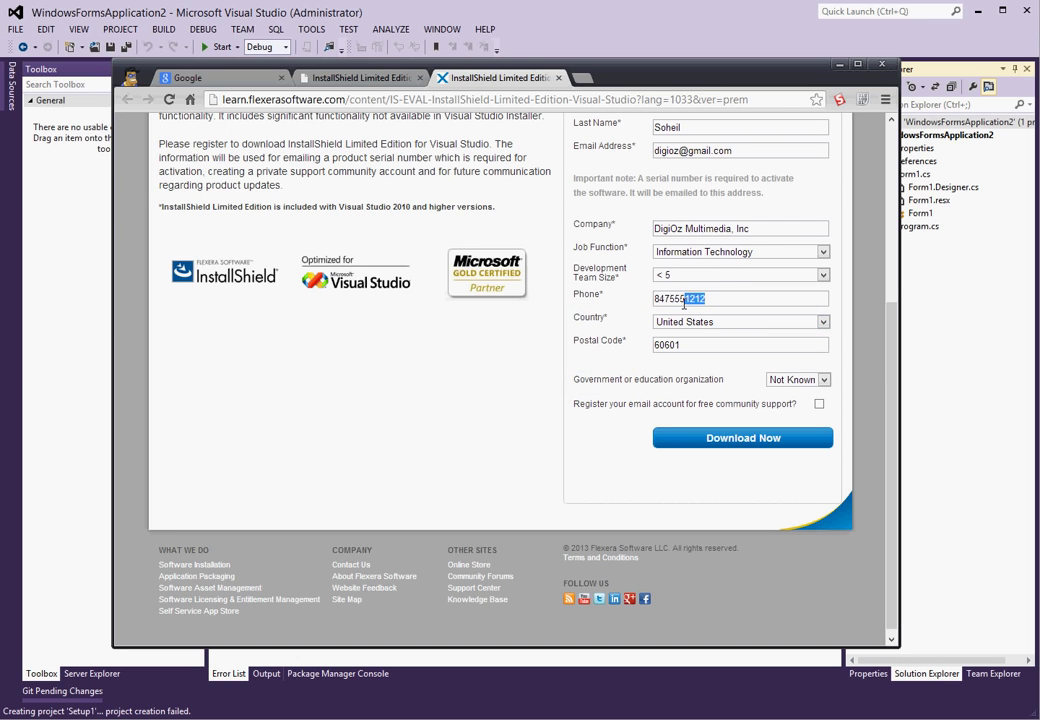
type("ads")
left_click(727, 438)
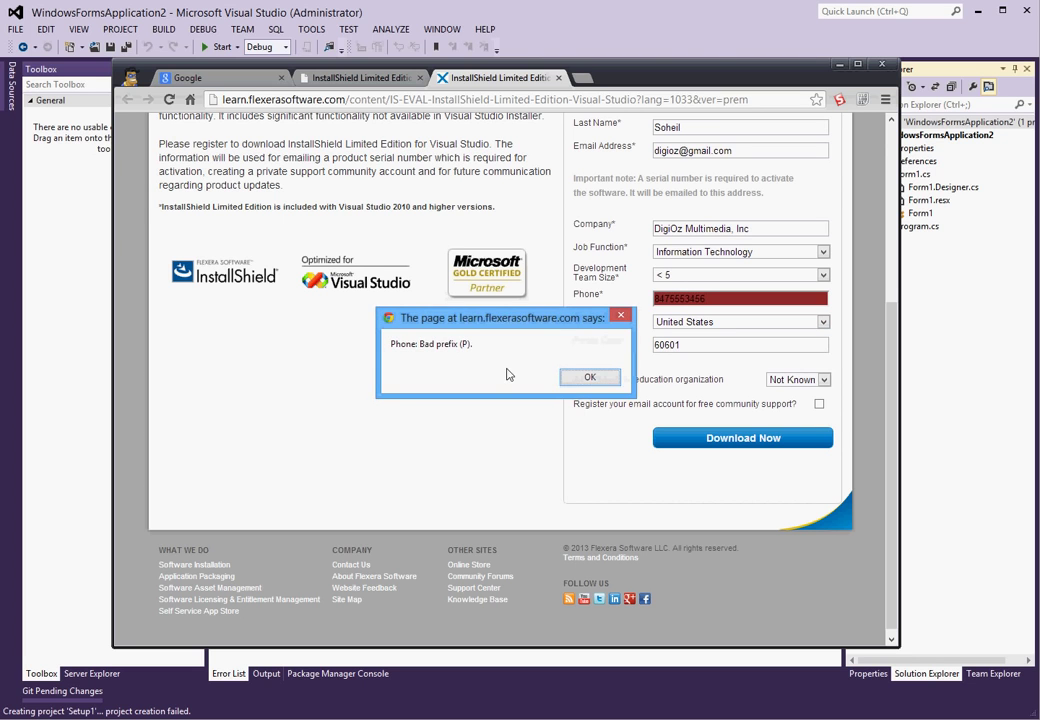
left_click(590, 378)
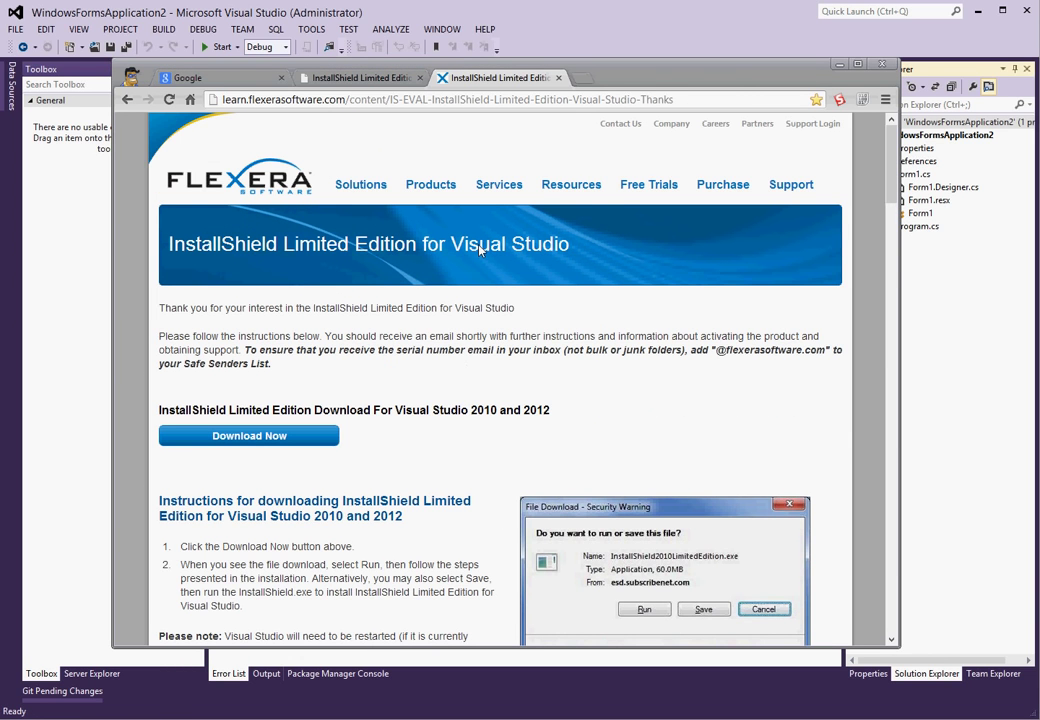
- Download the InstallShield Limited Edition installer for Visual Studio 2010 and 2012 and review the download instructions
left_click(258, 437)
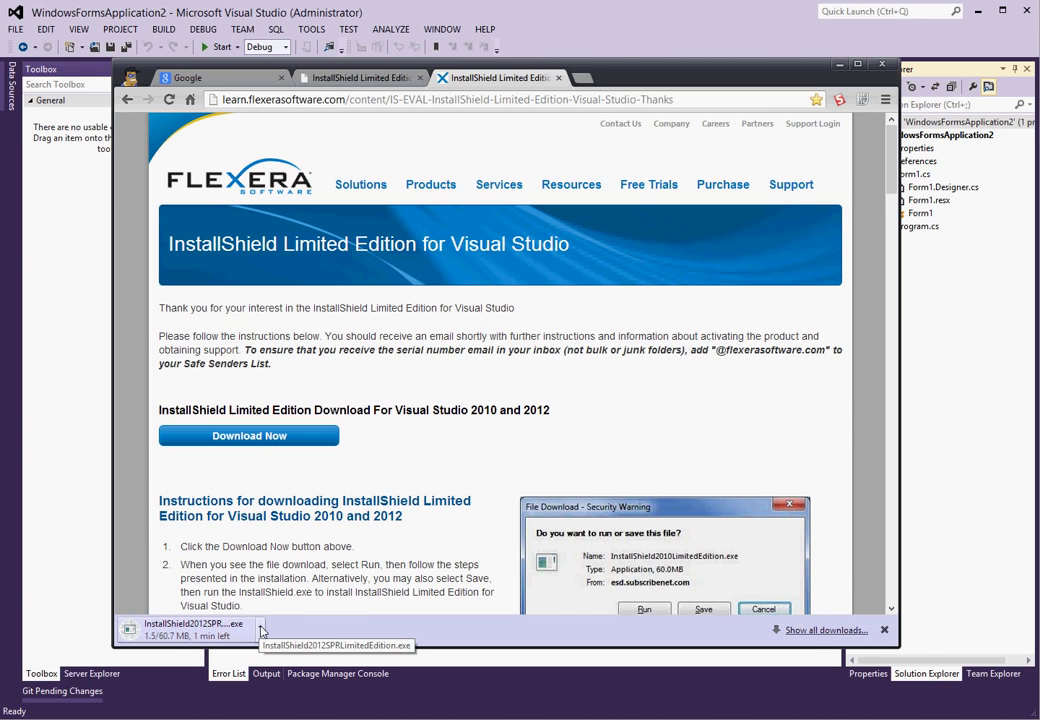
scroll(506, 456, "down", 8)
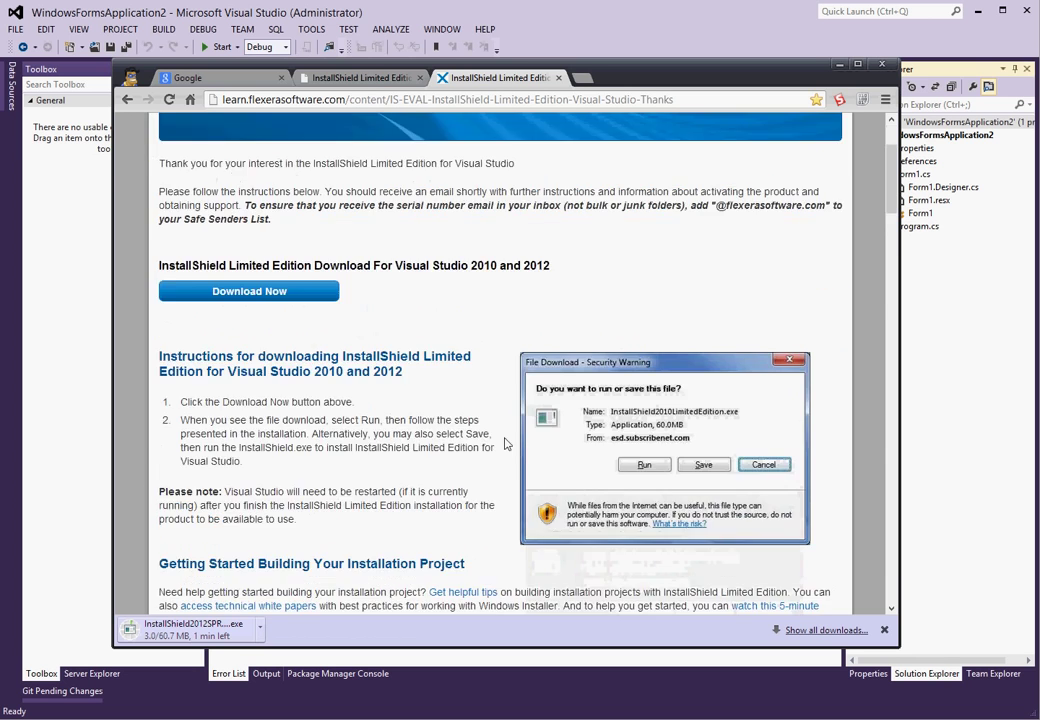
scroll(500, 454, "up", 8)
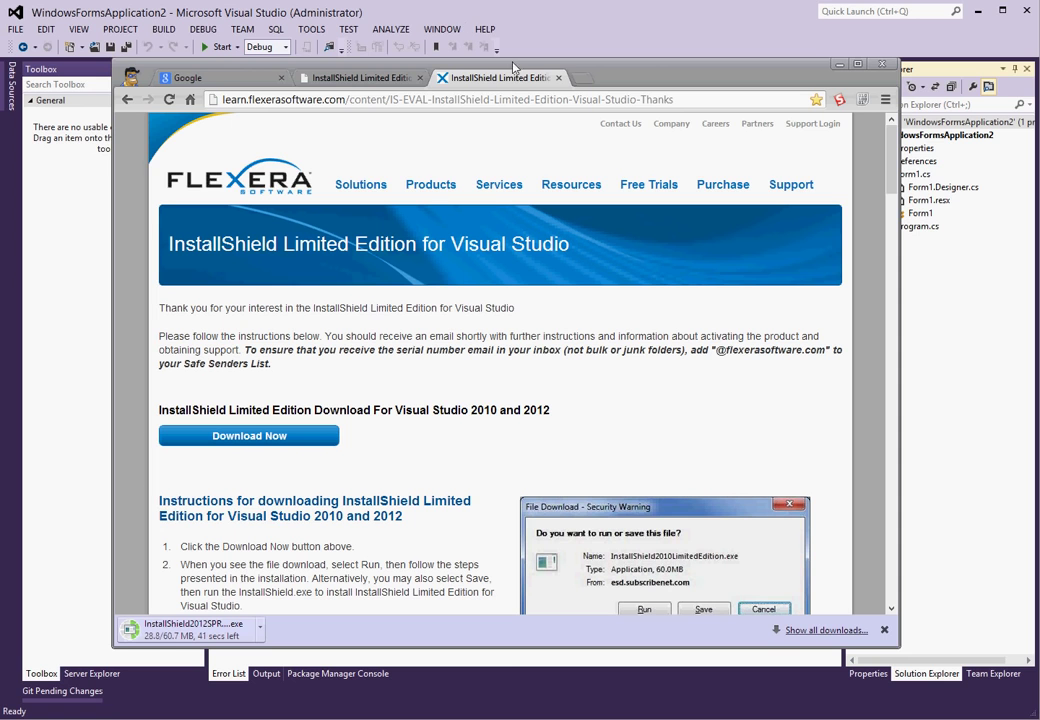
- Close the WindowsFormsApplication2 solution, exit Visual Studio and return to the browser window with the installer download
left_click(564, 17)
left_click(15, 30)
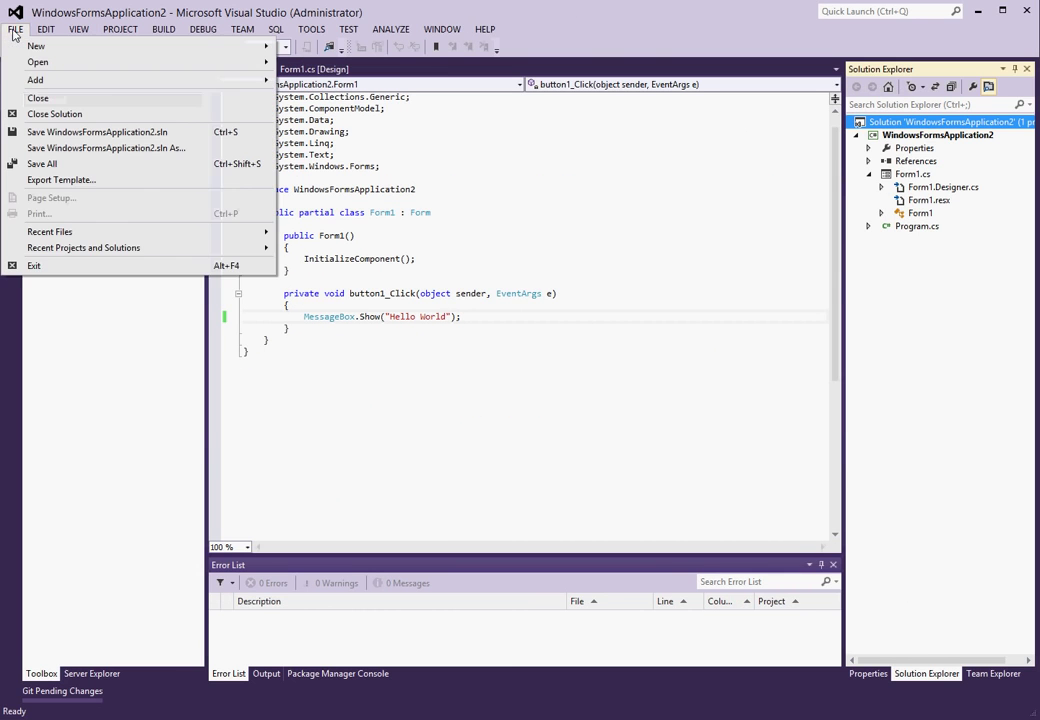
left_click(52, 114)
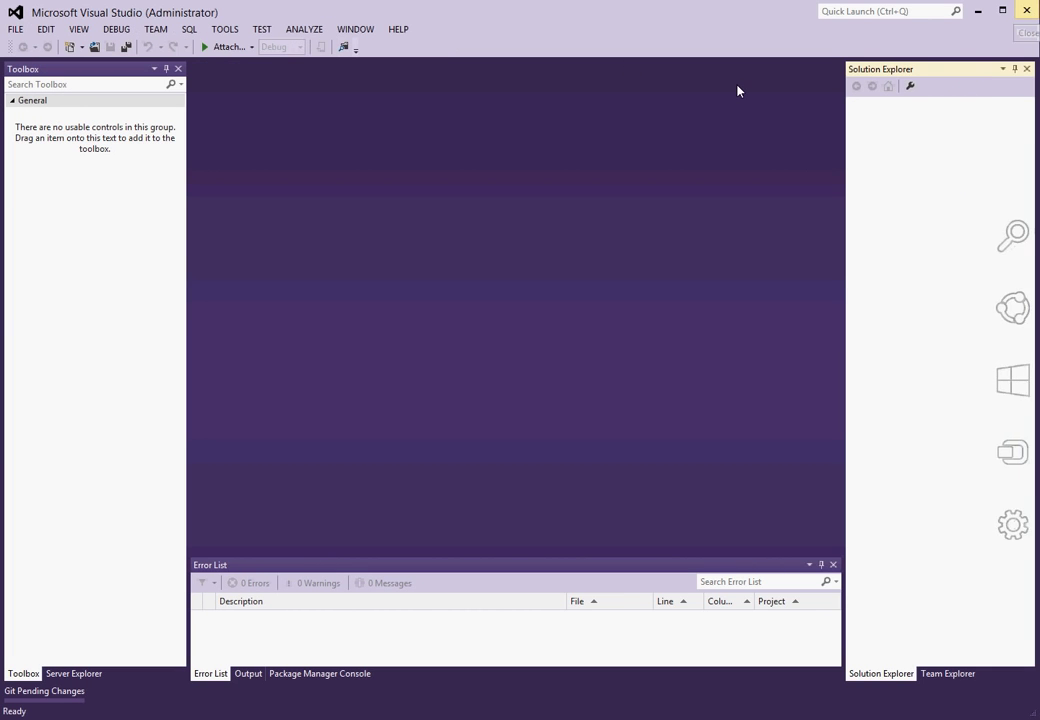
key("alt+Tab")
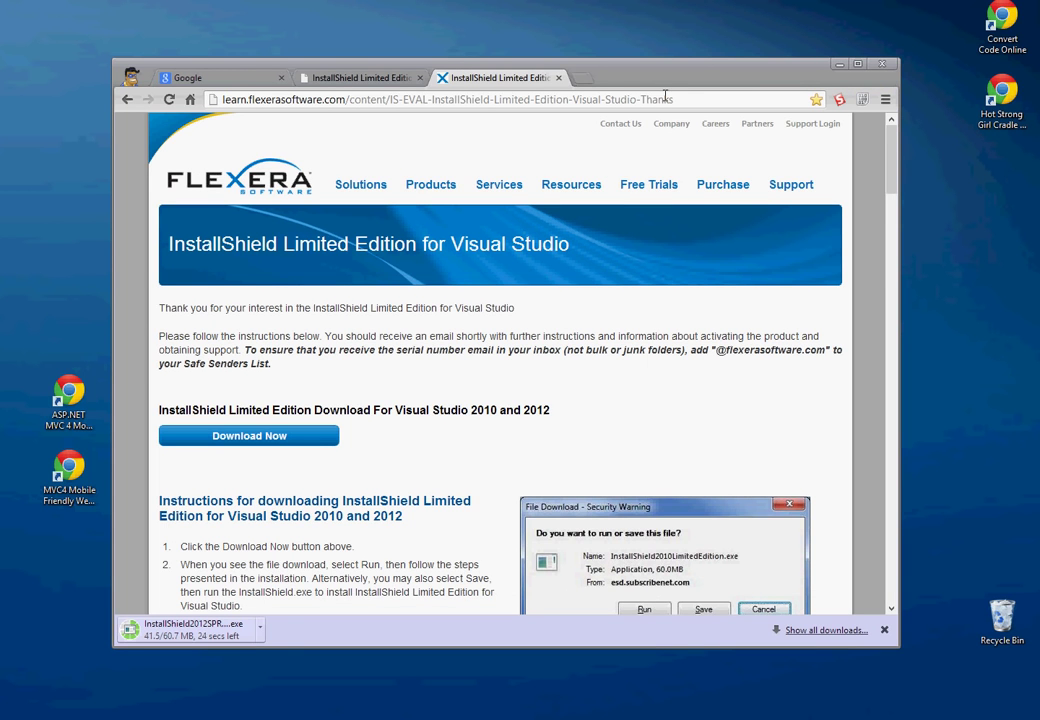
left_click_drag(792, 76, 920, 18)
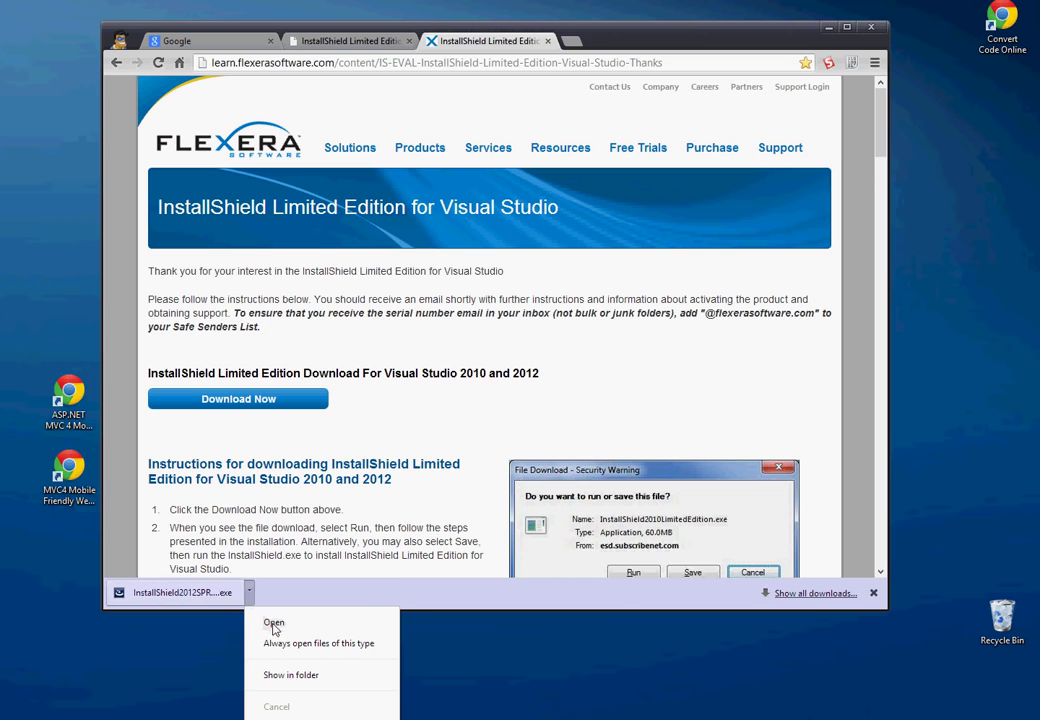
- Run the downloaded InstallShield Limited Edition installer and minimize the browser window behind it
left_click(273, 626)
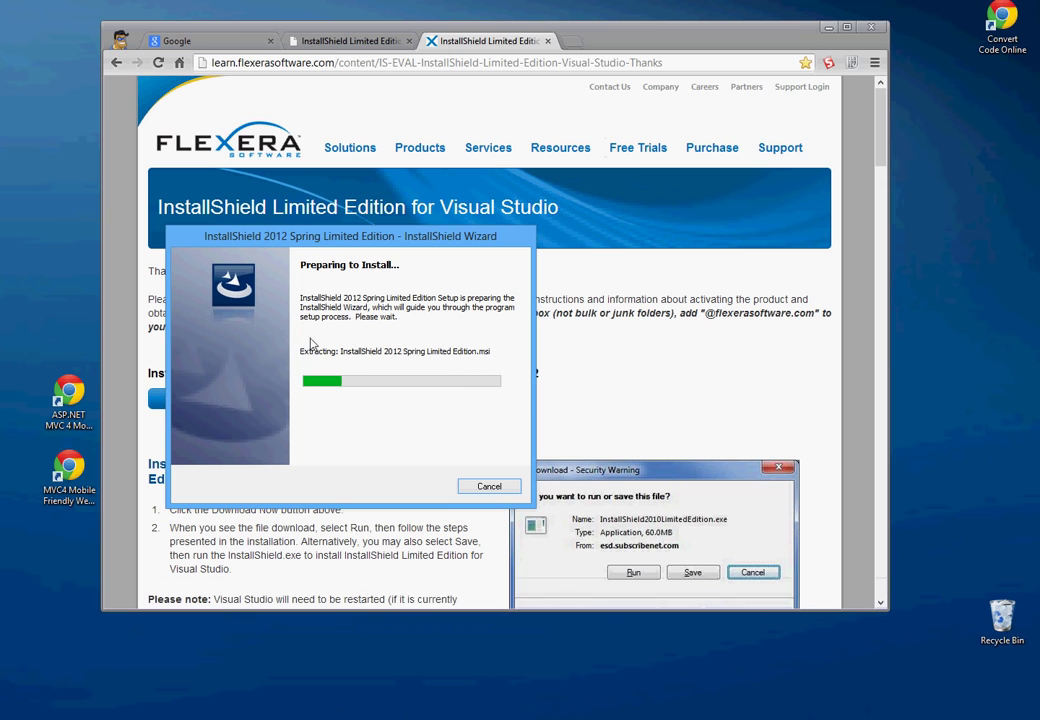
left_click_drag(344, 243, 408, 203)
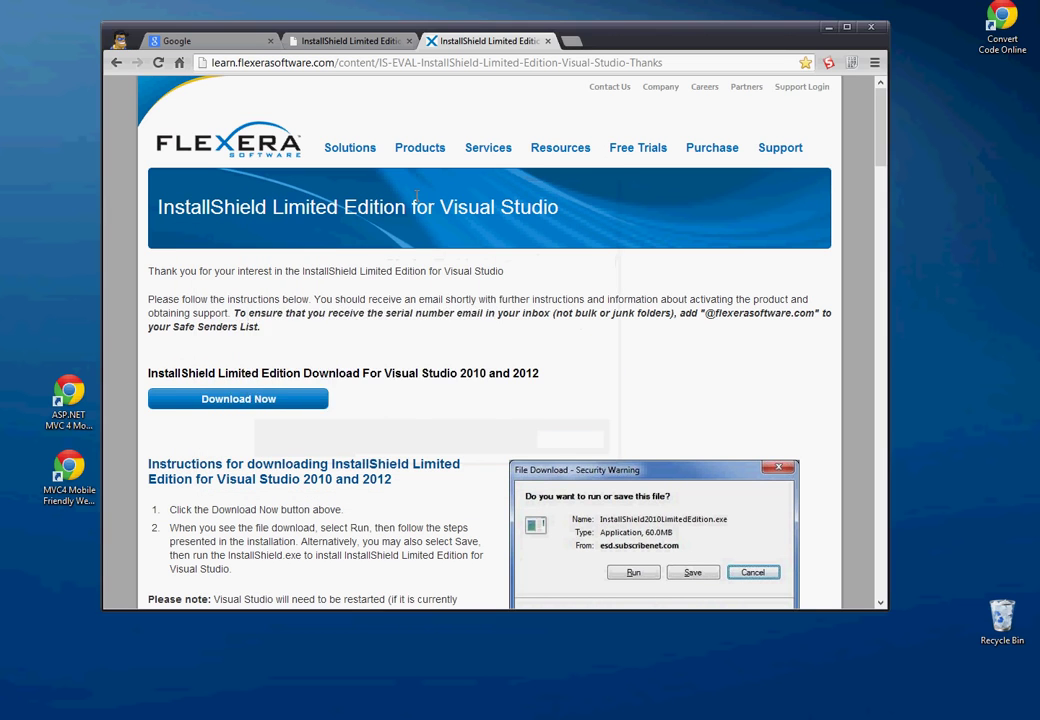
left_click(828, 30)
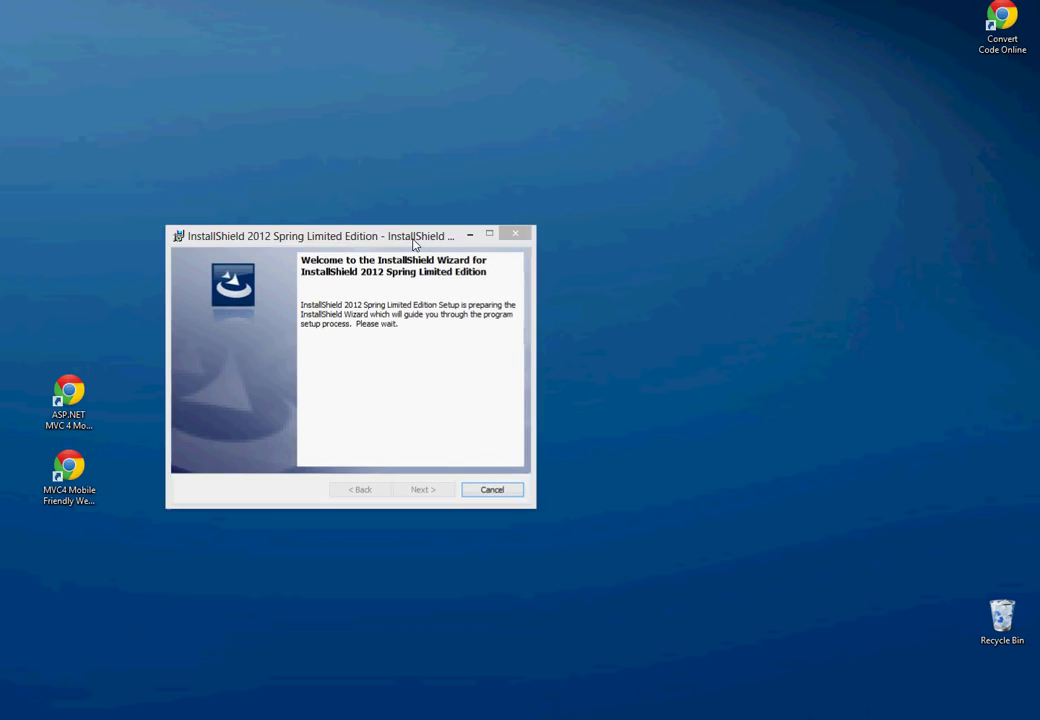
- Accept the license agreement, install InstallShield 2012 Spring Limited Edition to the default destination folder and finish the wizard
left_click_drag(453, 198, 493, 196)
left_click(500, 442)
left_click(261, 388)
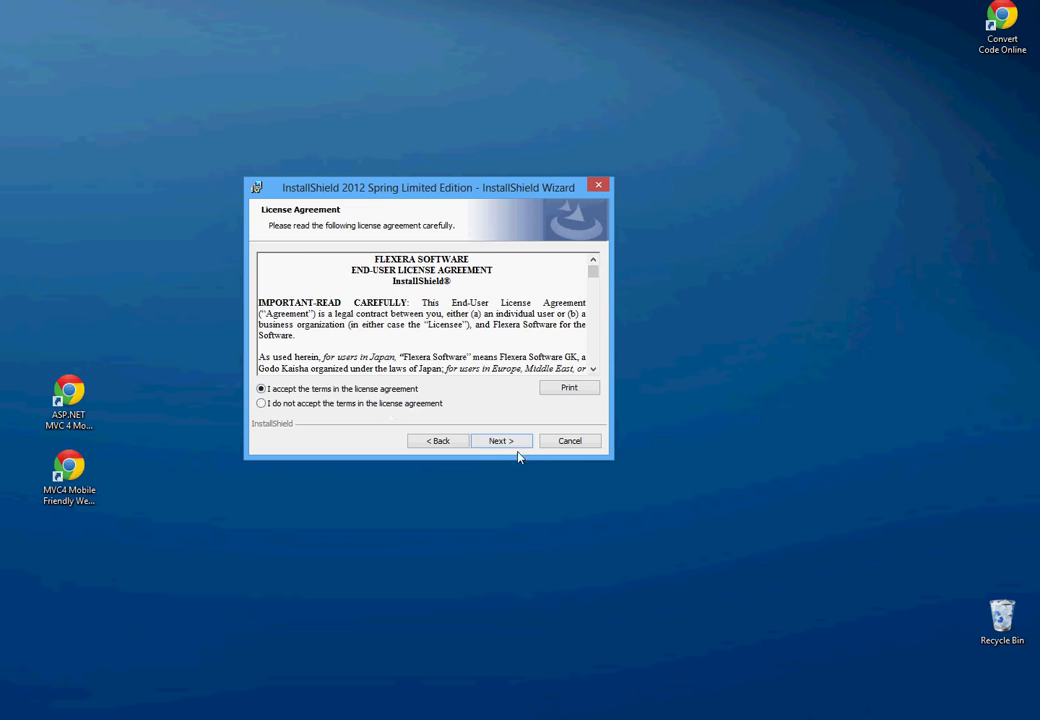
left_click(502, 442)
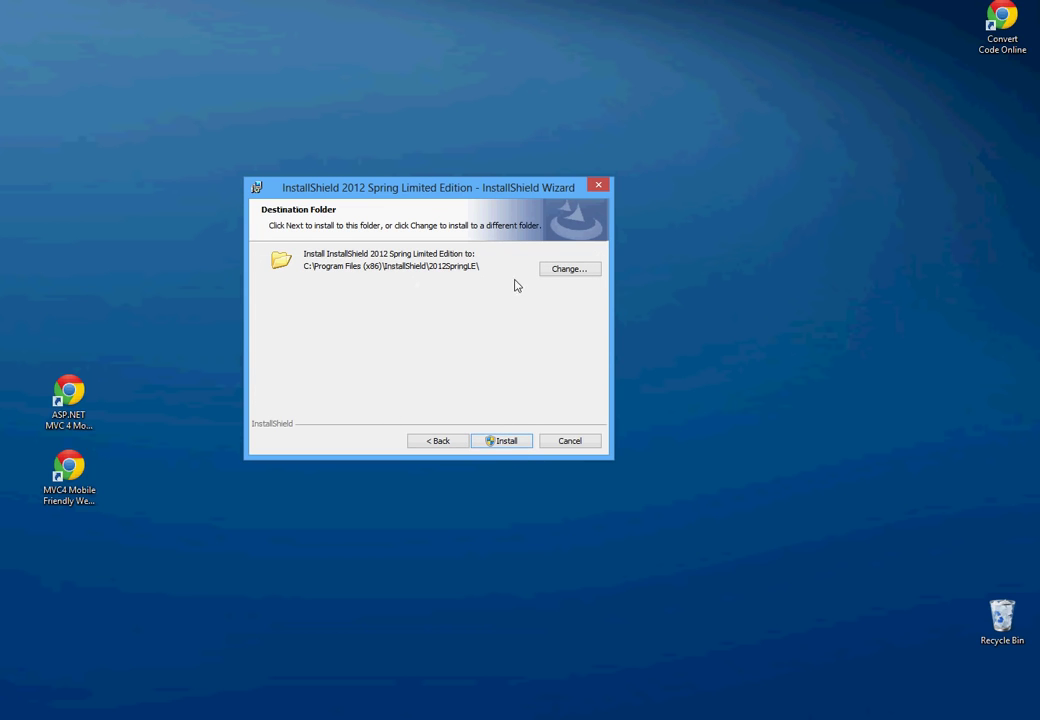
left_click(506, 442)
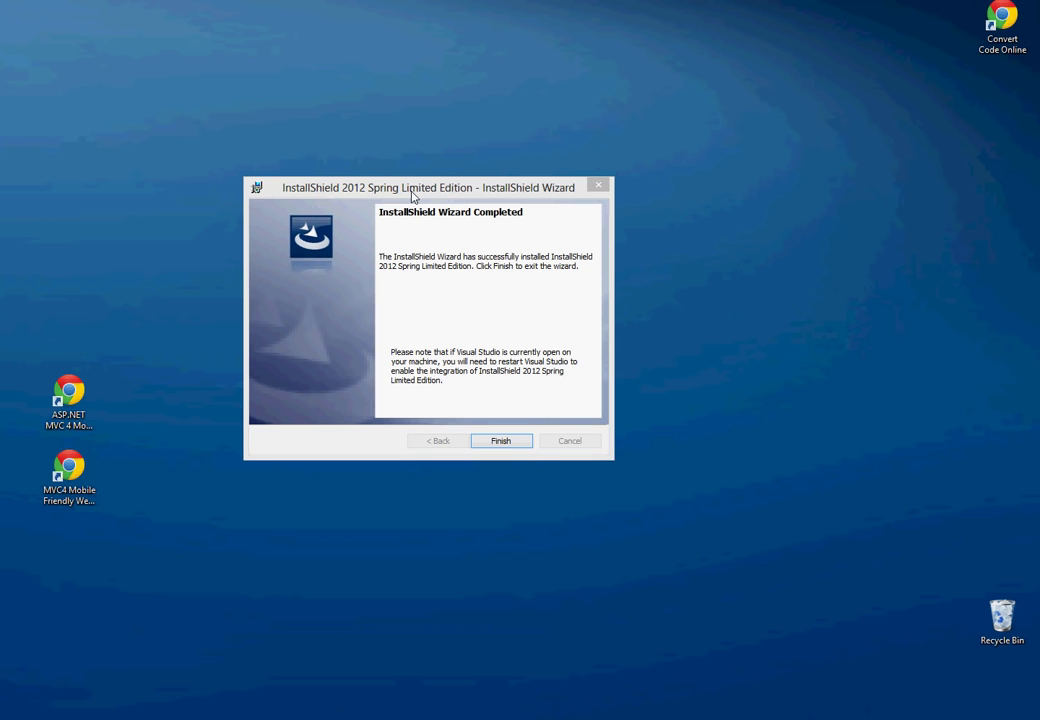
left_click(413, 197)
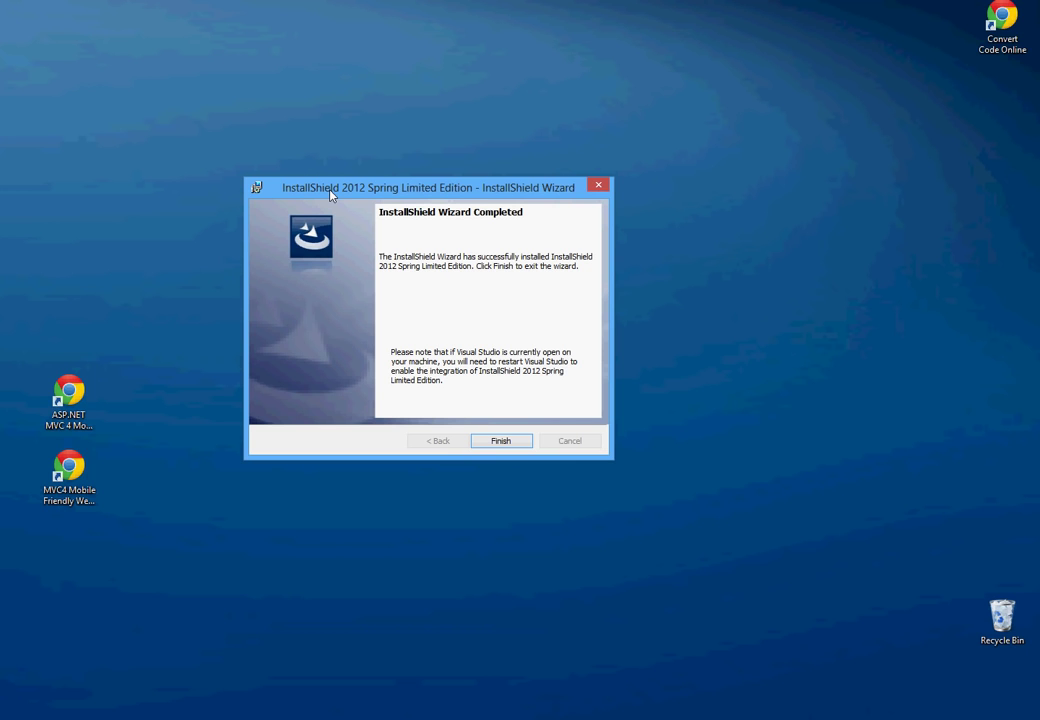
left_click(499, 443)
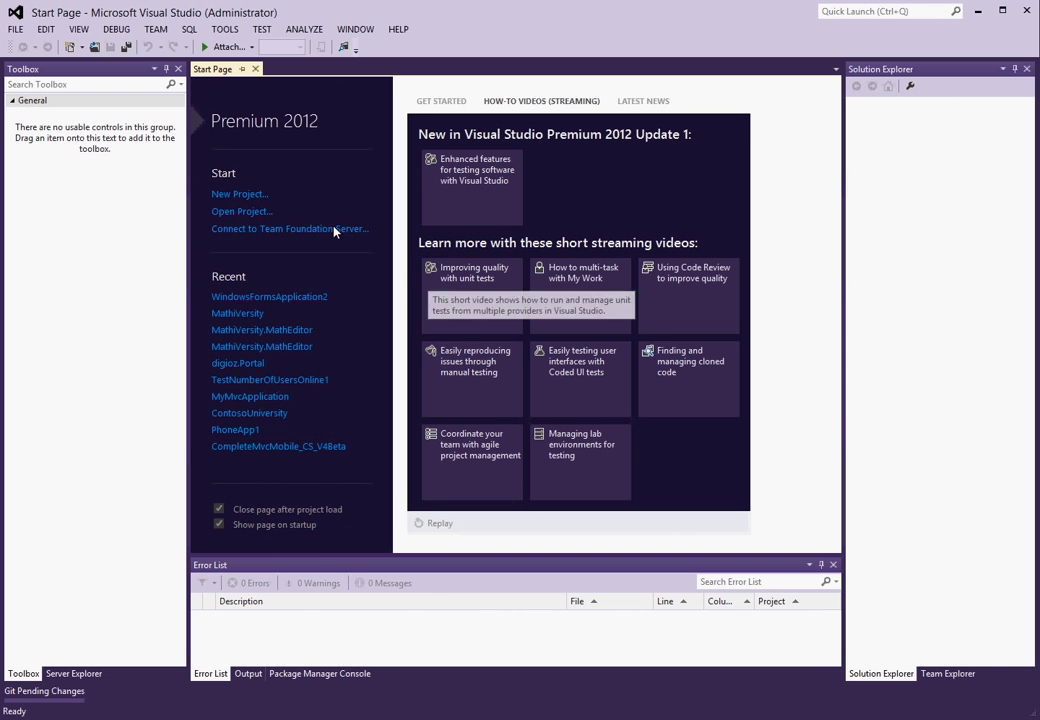
- Open the recent WindowsFormsApplication2 solution and start adding a new project based on the InstallShield Limited Edition Project template
left_click(290, 296)
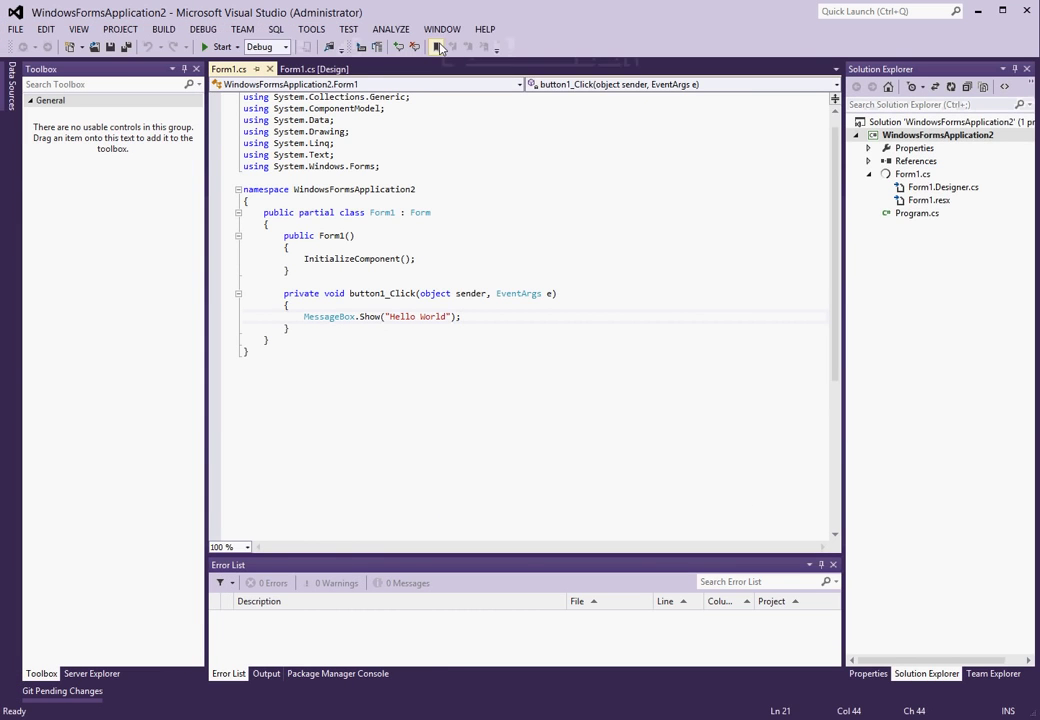
right_click(901, 123)
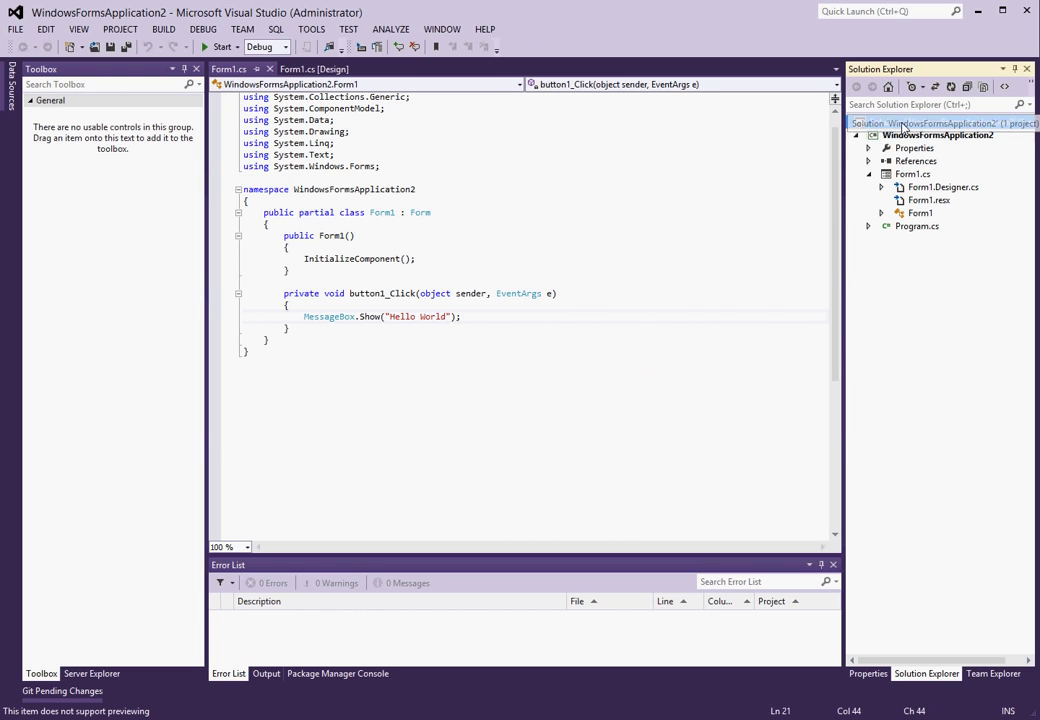
mouse_move(703, 300)
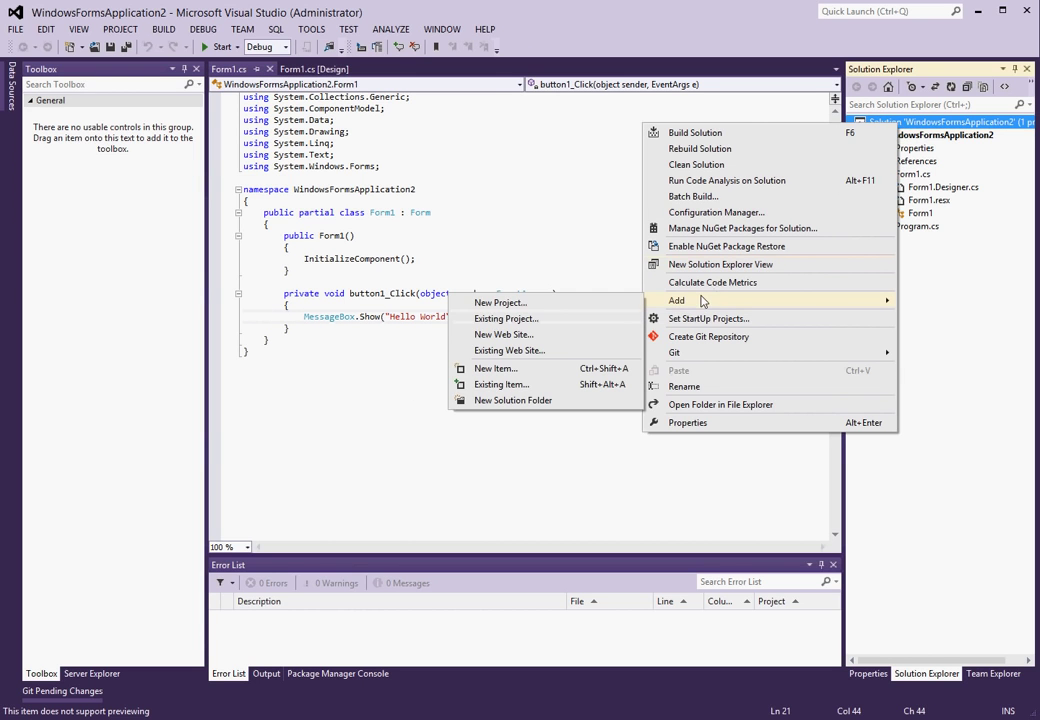
left_click(497, 304)
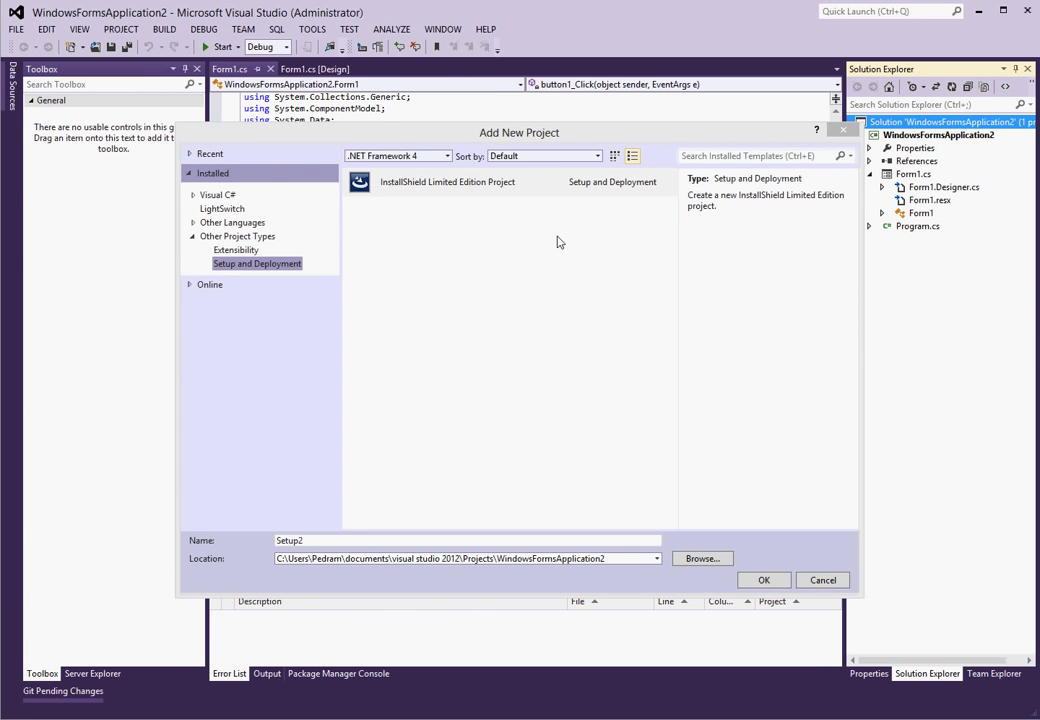
left_click_drag(550, 132, 524, 118)
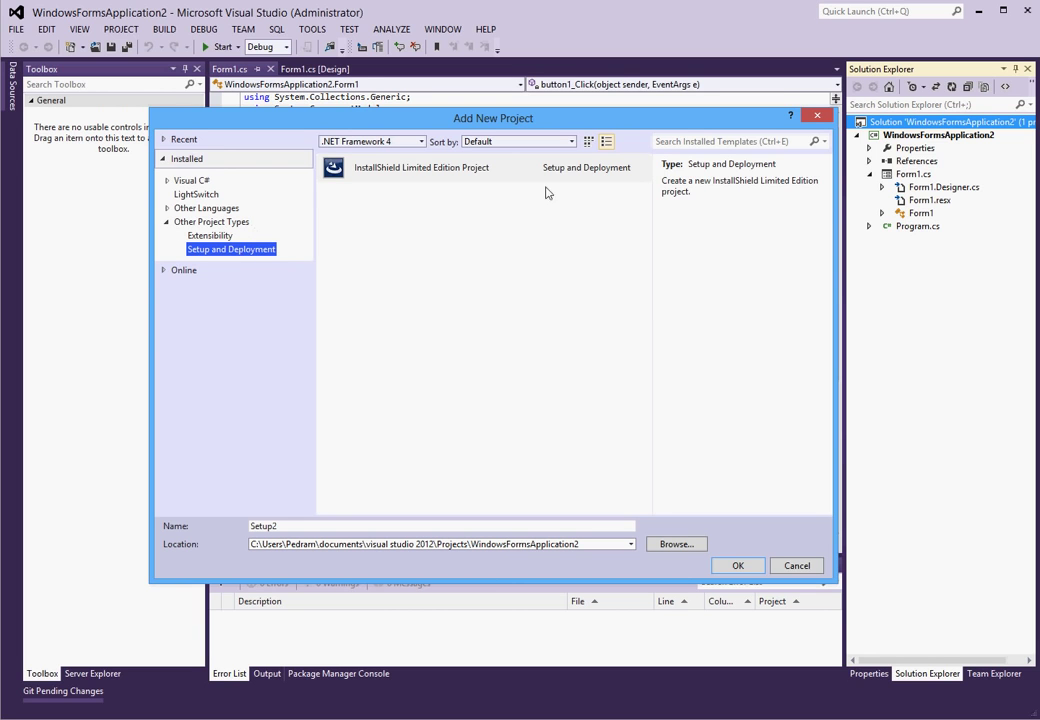
left_click(420, 174)
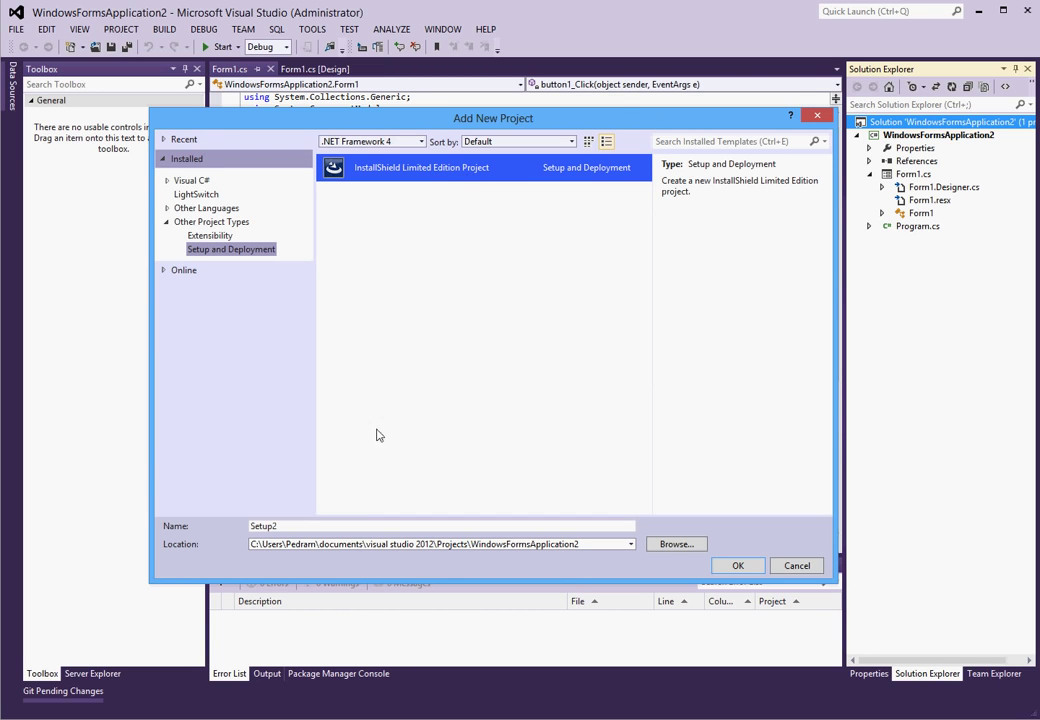
- Name the new setup project WindowsFormsApplication2Installer and create it in the solution
left_click(285, 530)
key("BackSpace")
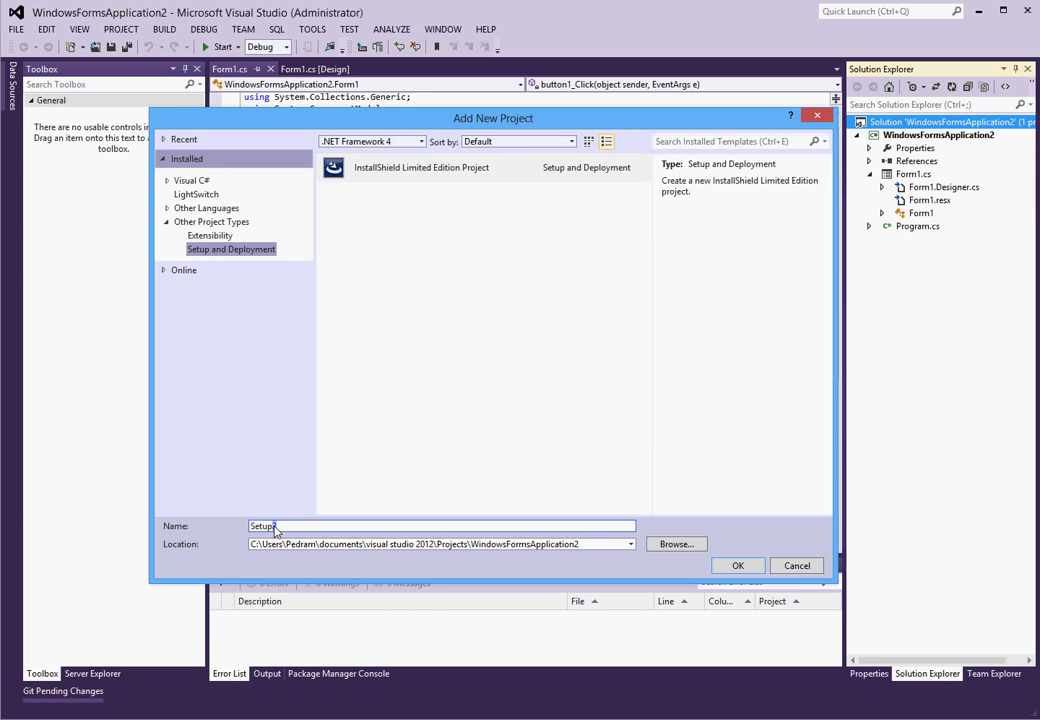
type("2")
left_click_drag(300, 527, 192, 531)
type("WindowsFormsApplicationInstaller")
left_click(352, 528)
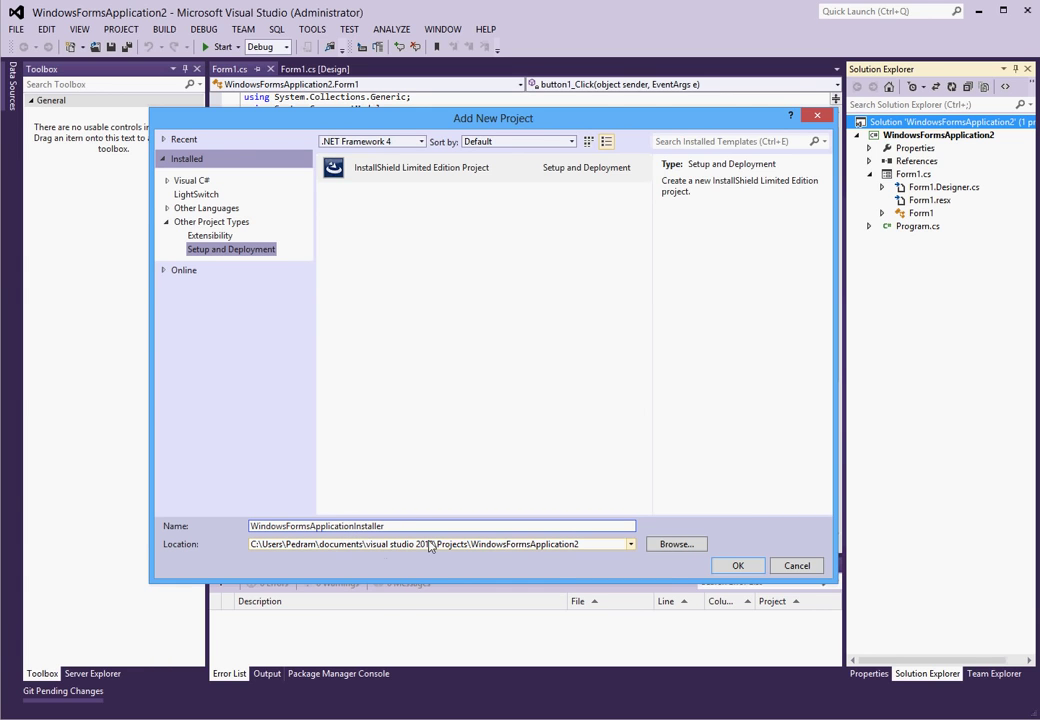
type("2")
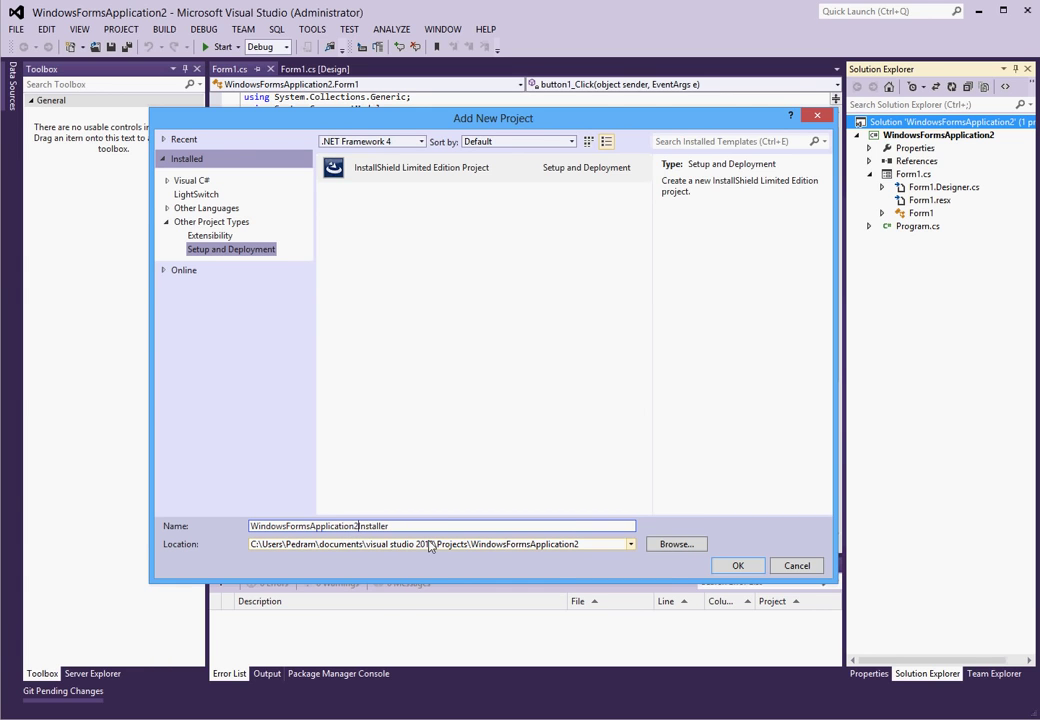
left_click(740, 566)
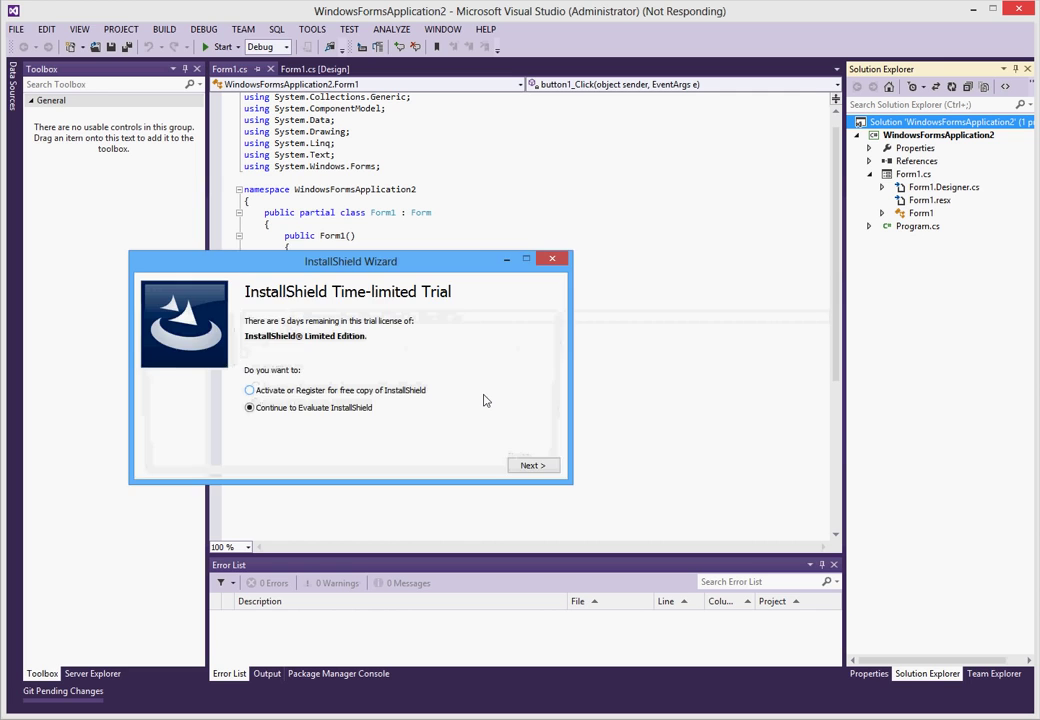
- Choose to activate or register the free copy of InstallShield and continue to product activation
left_click_drag(310, 262, 482, 207)
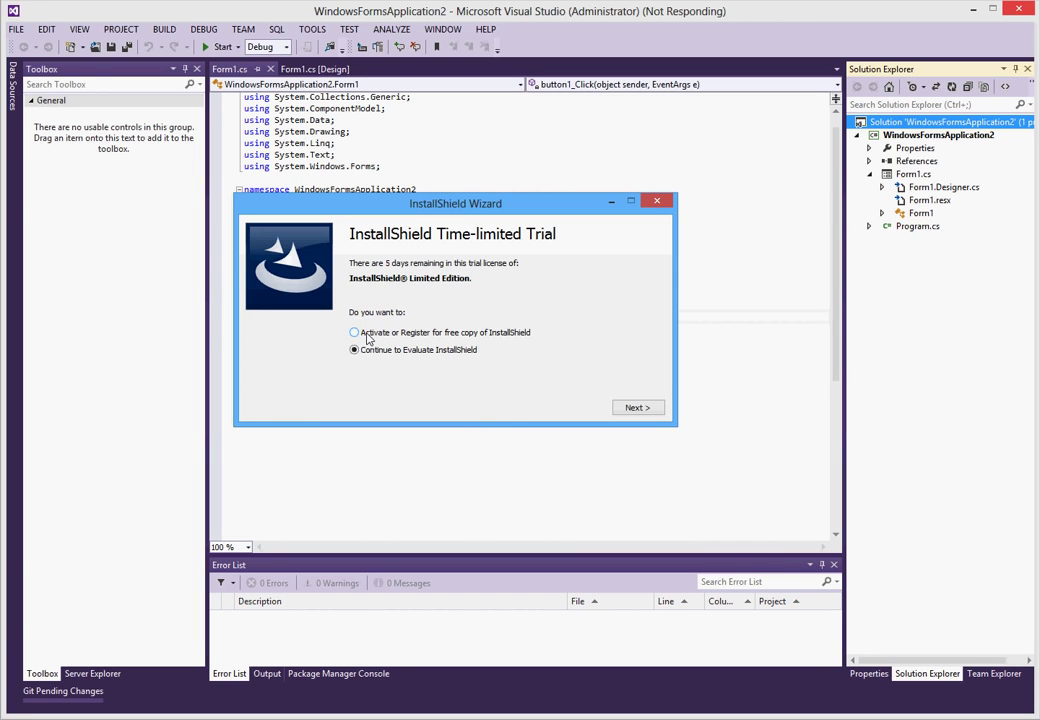
left_click(367, 335)
left_click(632, 406)
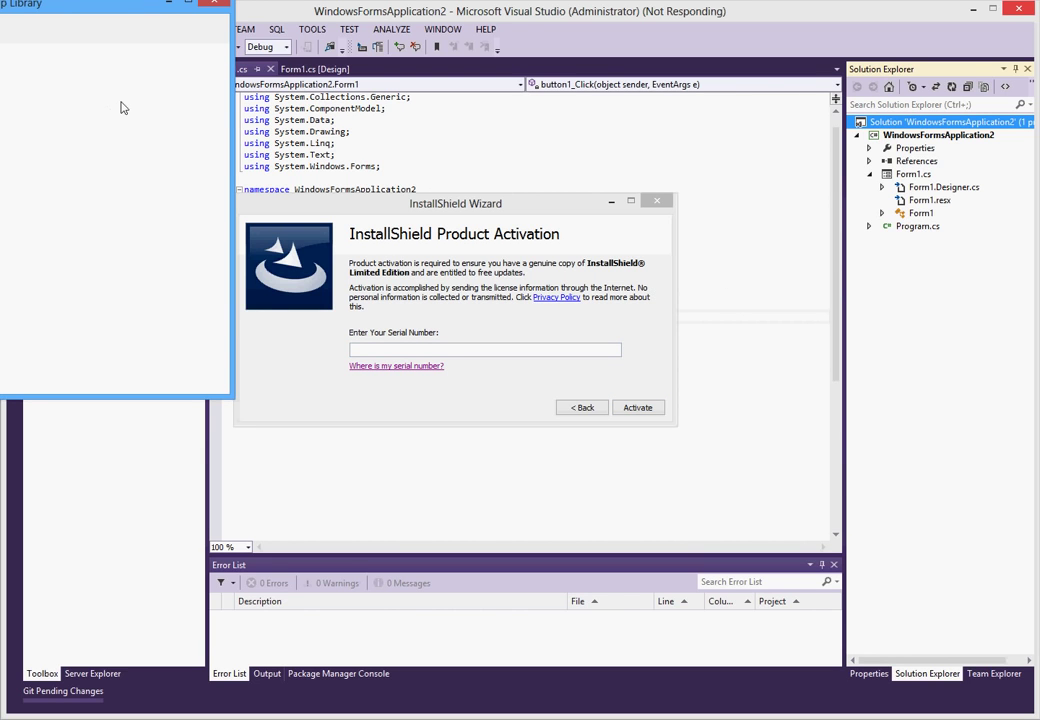
- Review the help topic on obtaining a serial number and the browser's InstallShield download page for activation instructions, and minimize the browser
left_click_drag(57, 5, 562, 90)
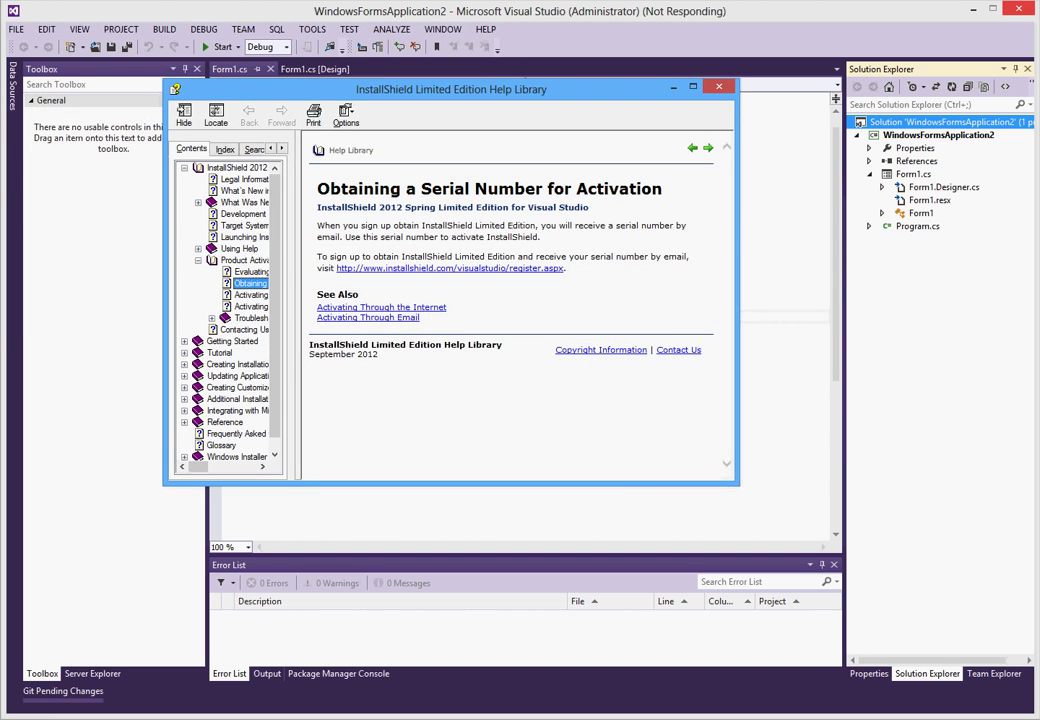
left_click(128, 716)
left_click(83, 677)
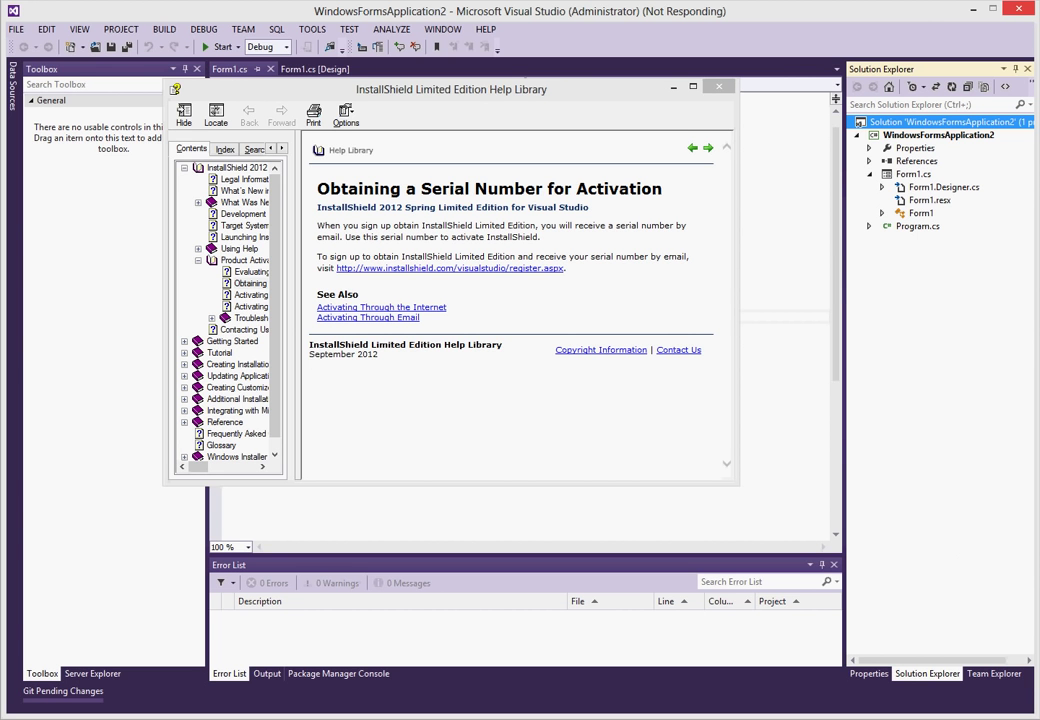
left_click(190, 705)
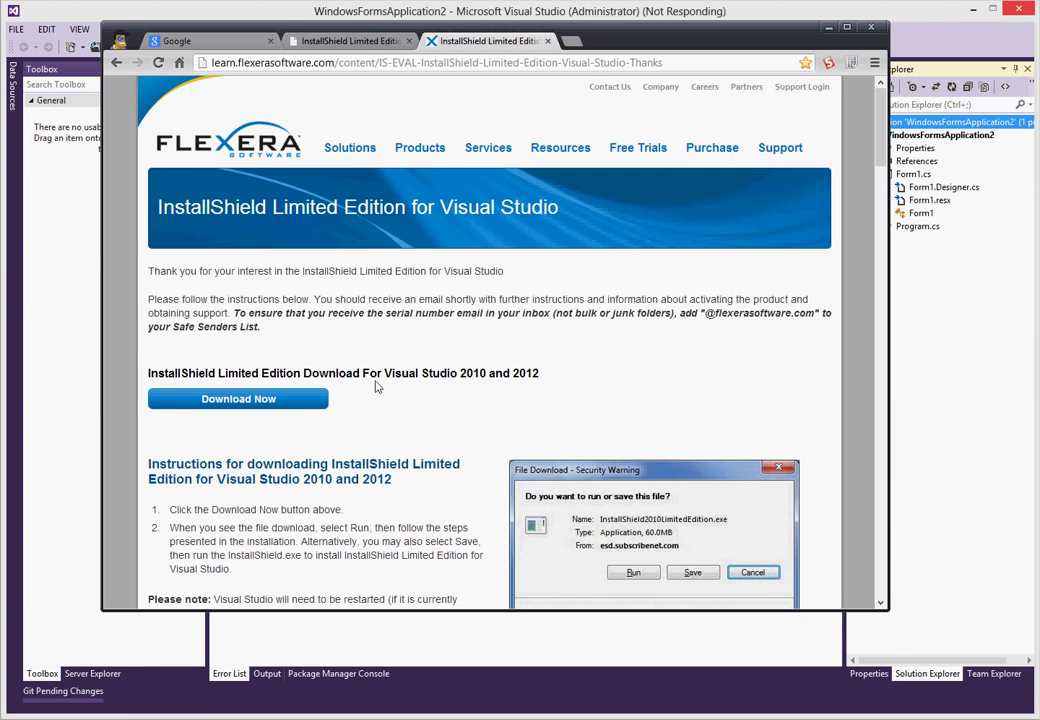
scroll(380, 444, "down", 5)
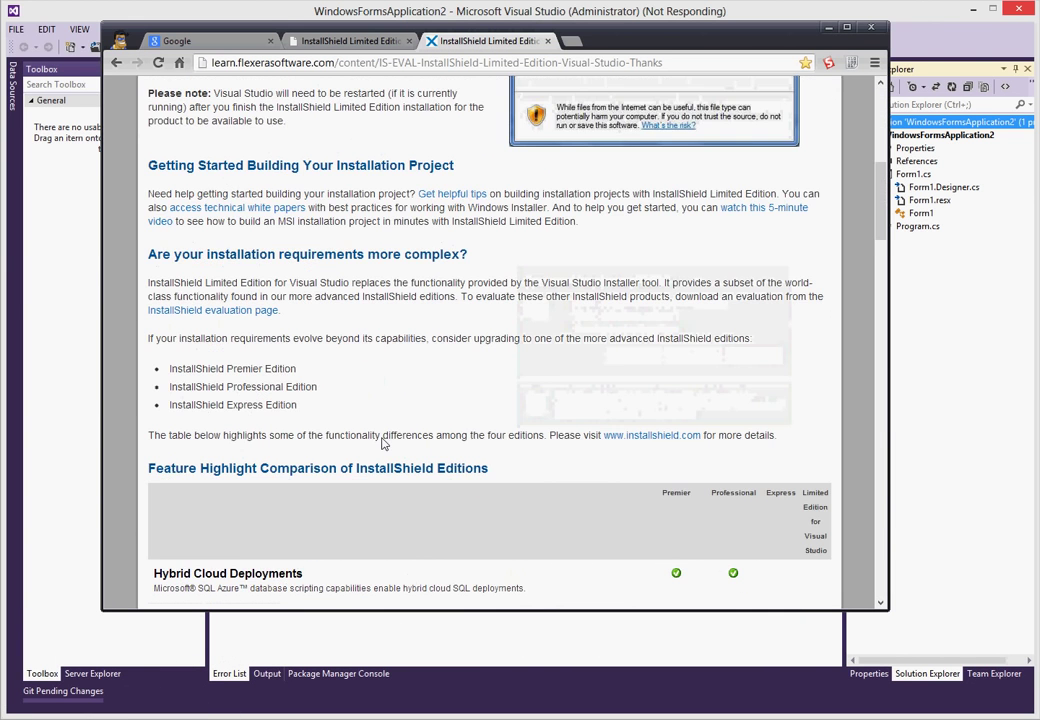
scroll(383, 444, "down", 4)
scroll(387, 384, "up", 8)
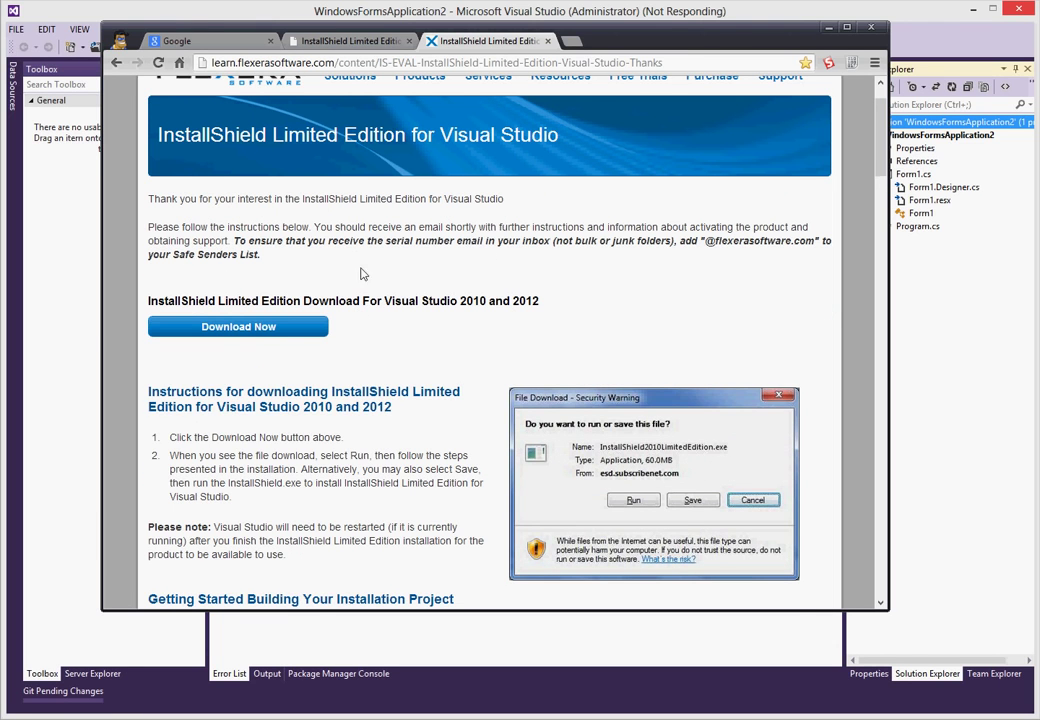
scroll(297, 223, "up", 2)
scroll(339, 265, "down", 5)
scroll(418, 330, "down", 2)
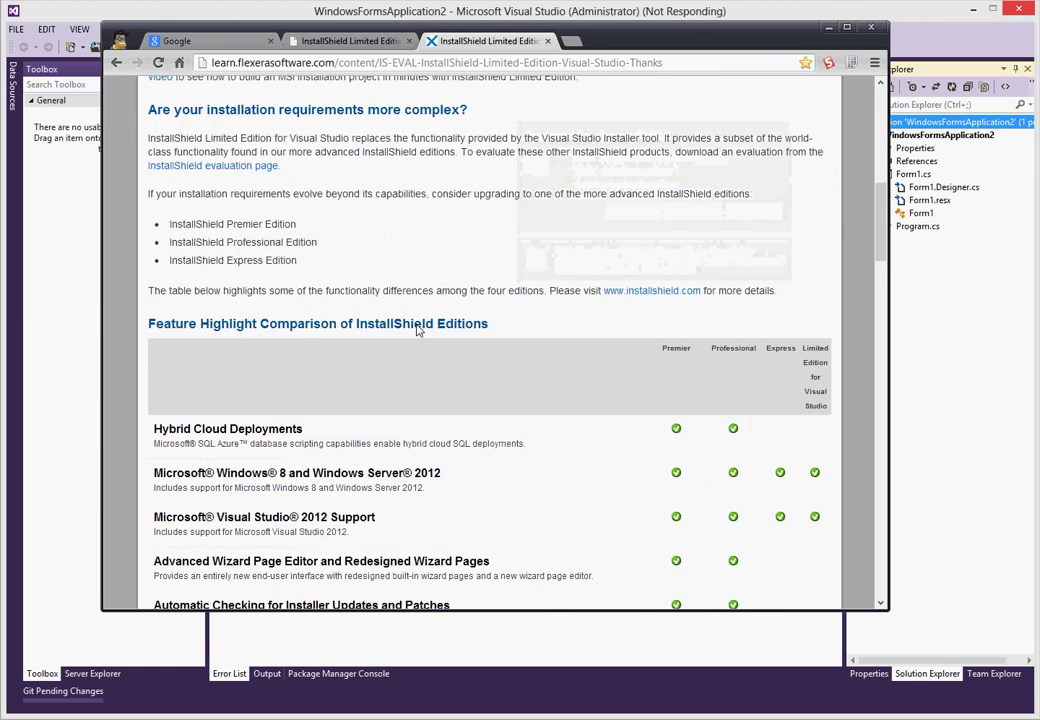
scroll(420, 330, "up", 7)
left_click(829, 31)
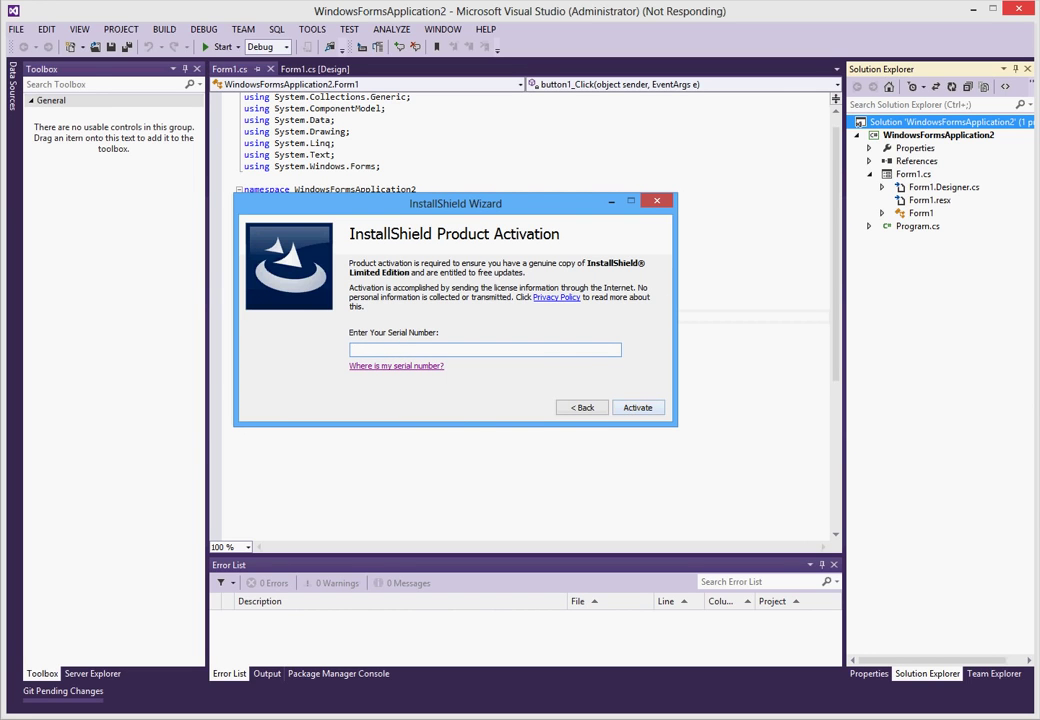
- Activate InstallShield Limited Edition with the product serial number and finish the activation wizard
left_click(637, 407)
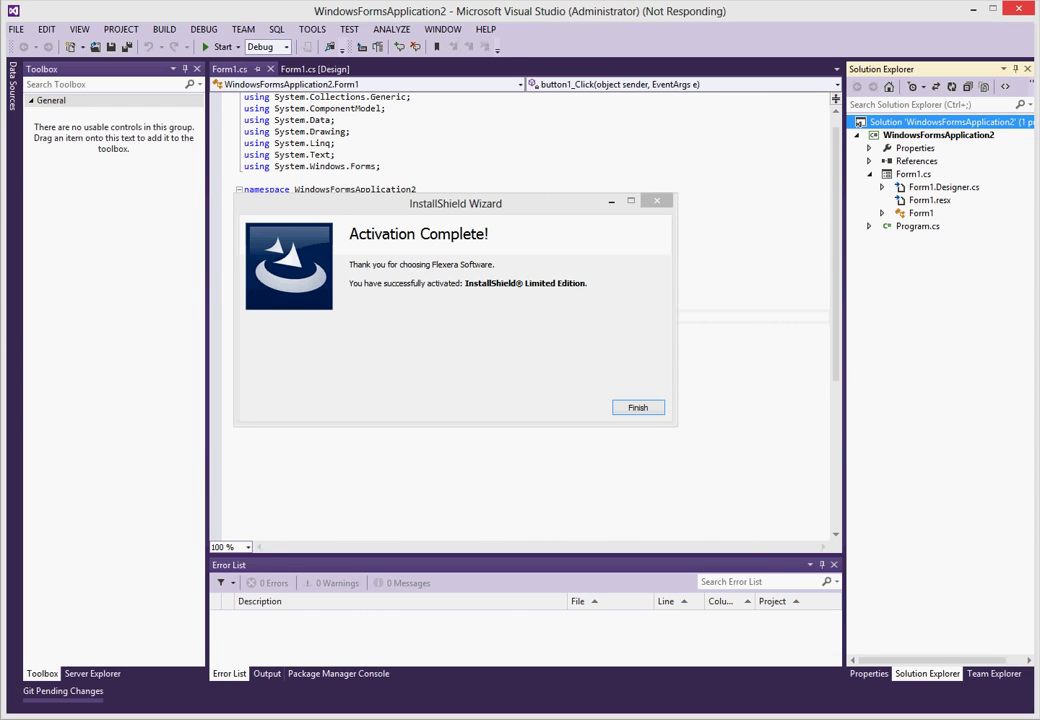
left_click(638, 409)
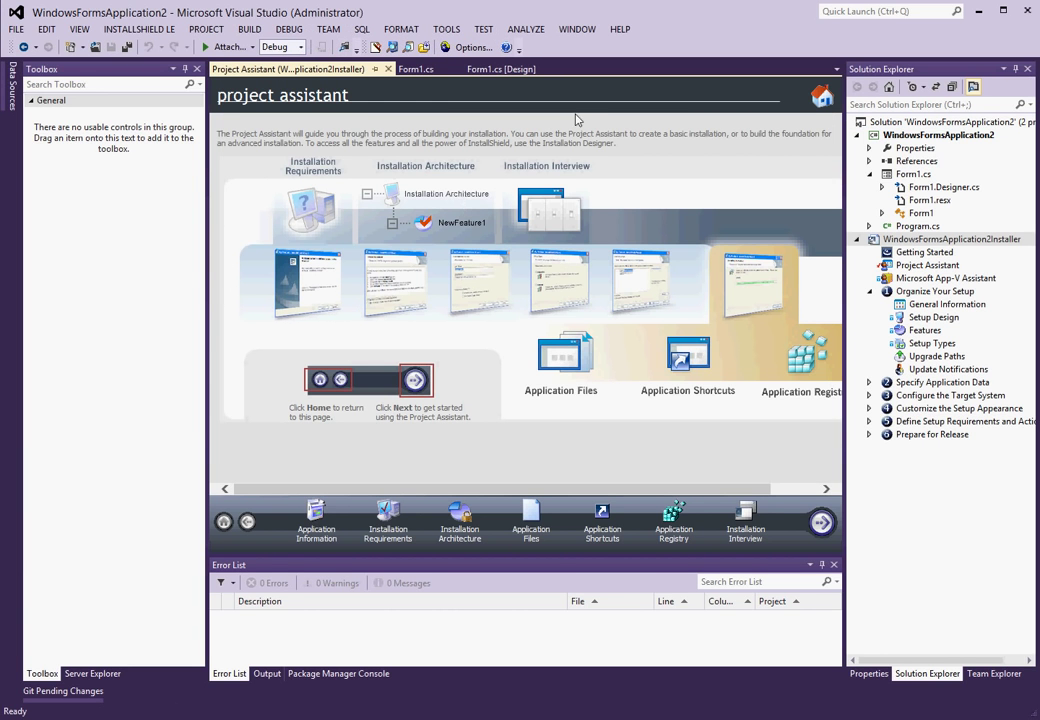
- Widen the Project Assistant area and set the company name to DigiOz Multimedia in the Application Information
left_click_drag(210, 255, 149, 255)
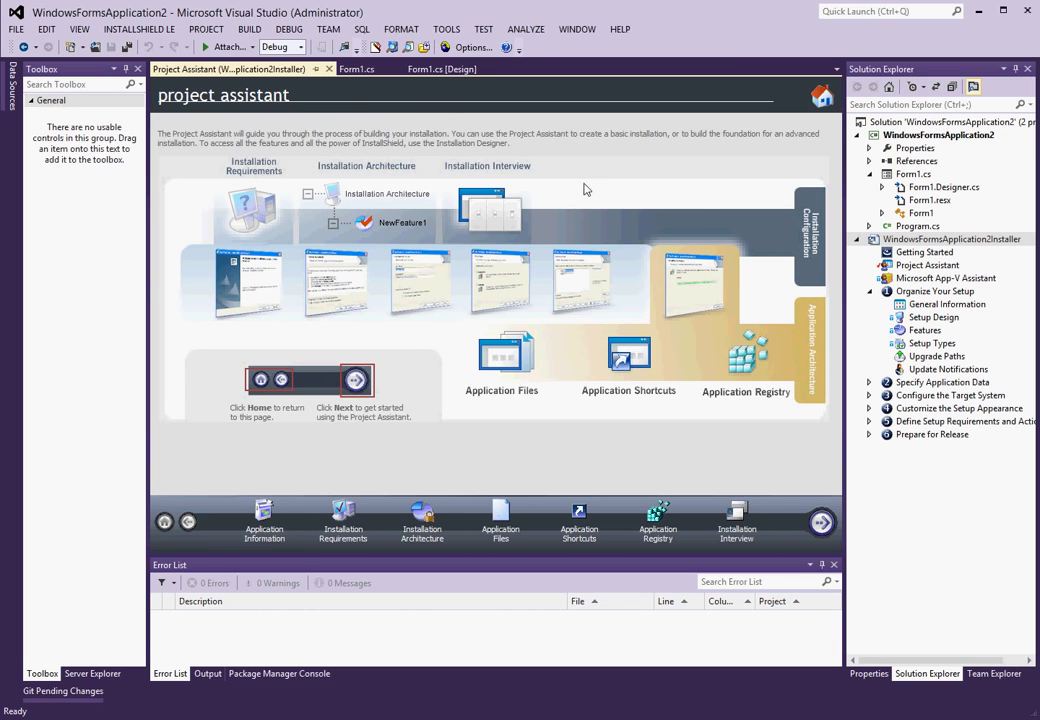
left_click(265, 515)
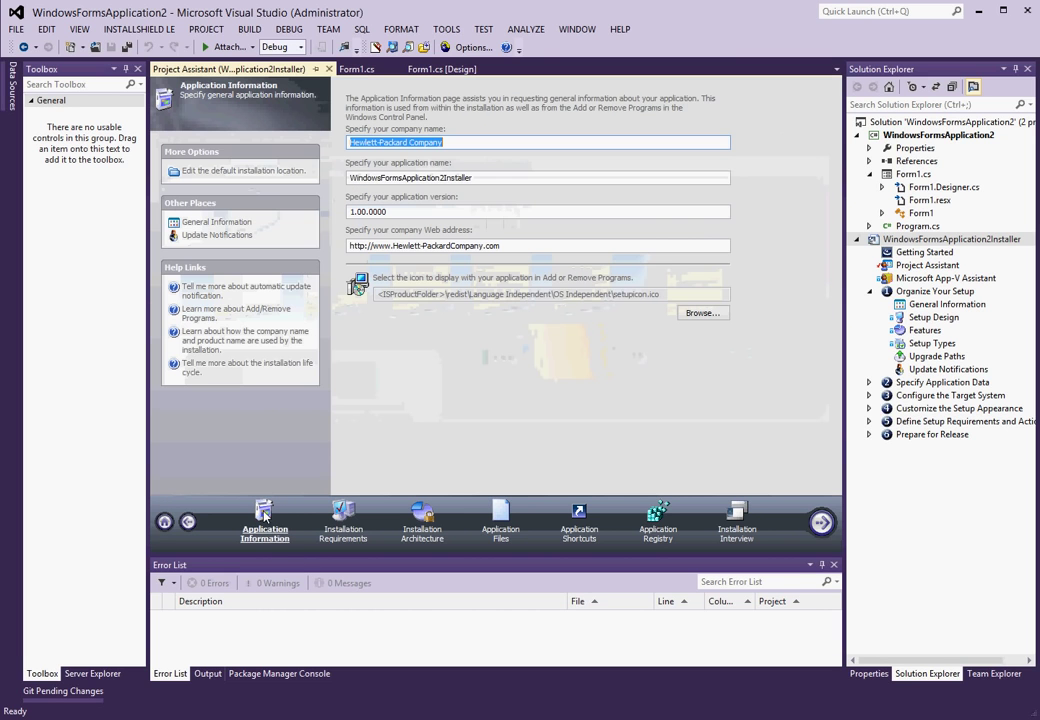
left_click(462, 145)
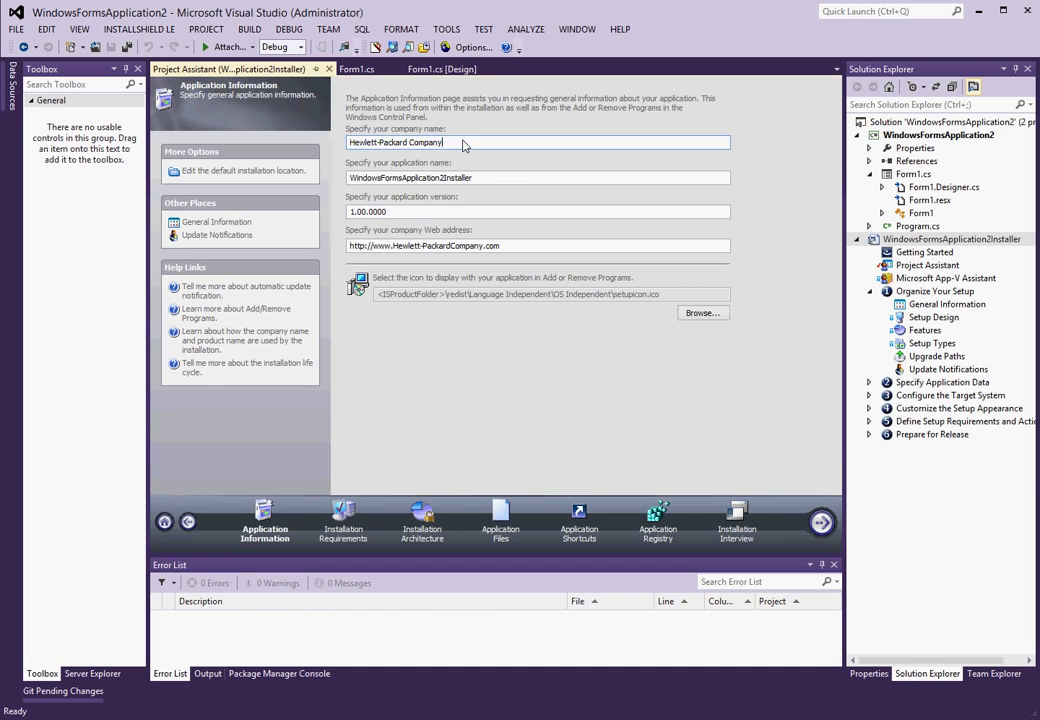
left_click_drag(463, 145, 338, 149)
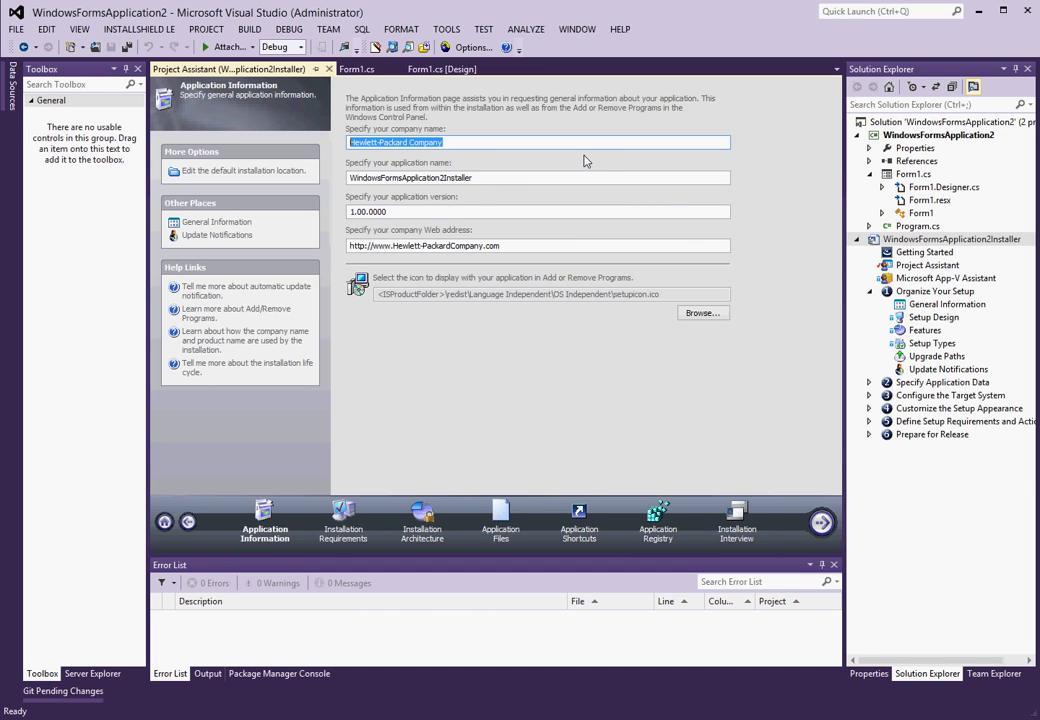
type("D")
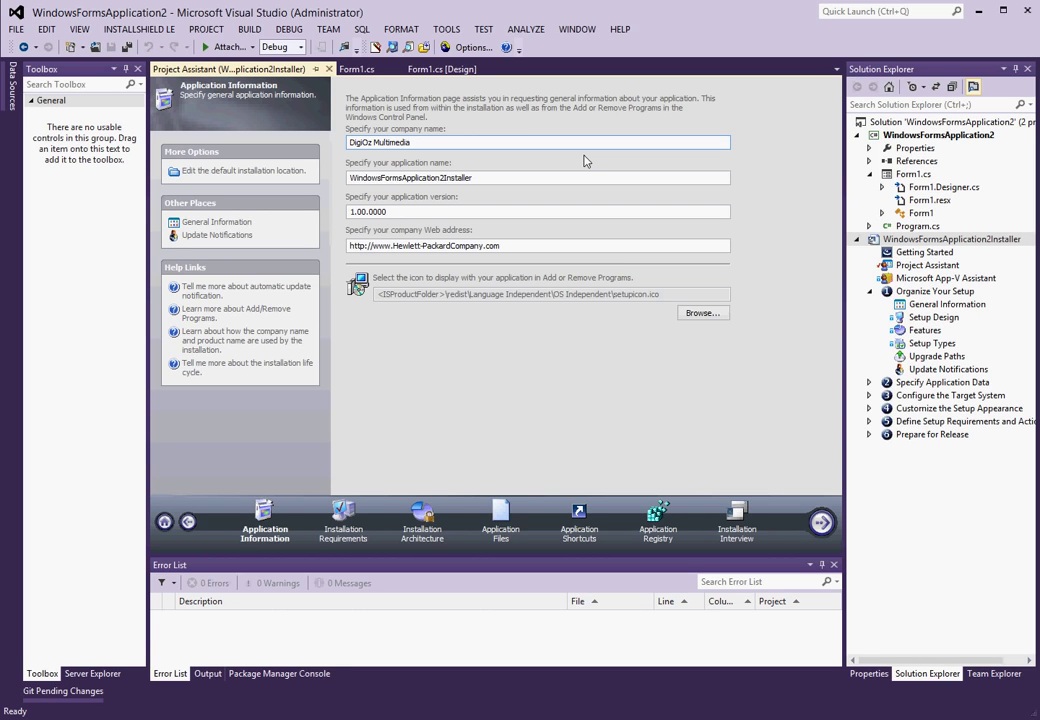
type("igiOz Multimedia")
left_click(410, 176)
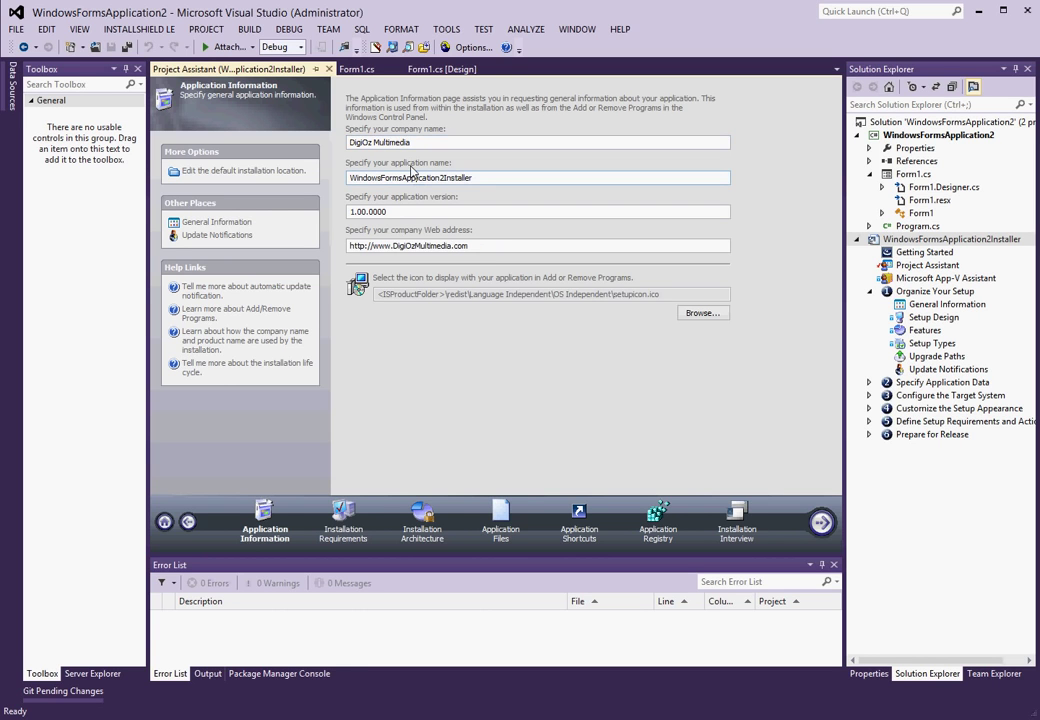
double_click(396, 247)
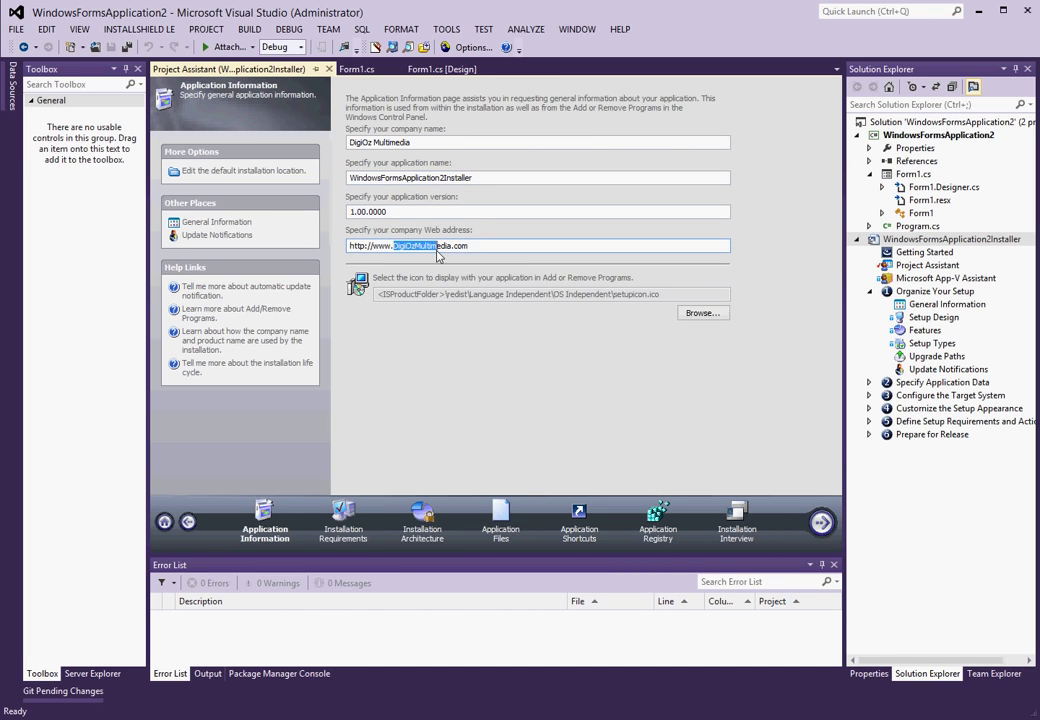
type("d")
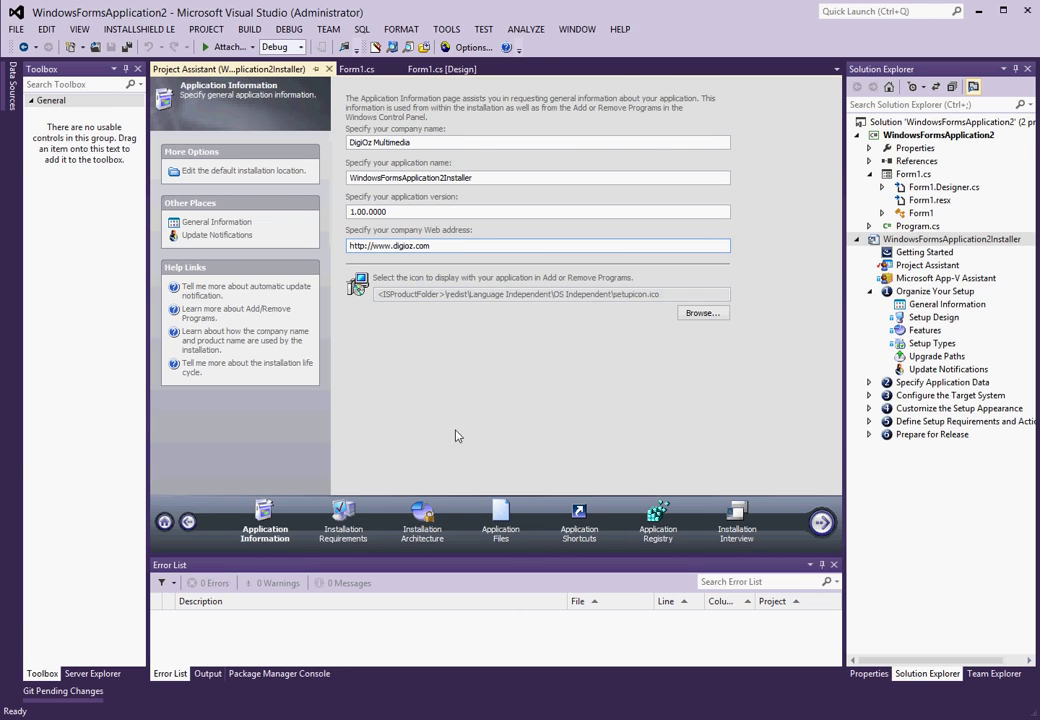
left_click(351, 518)
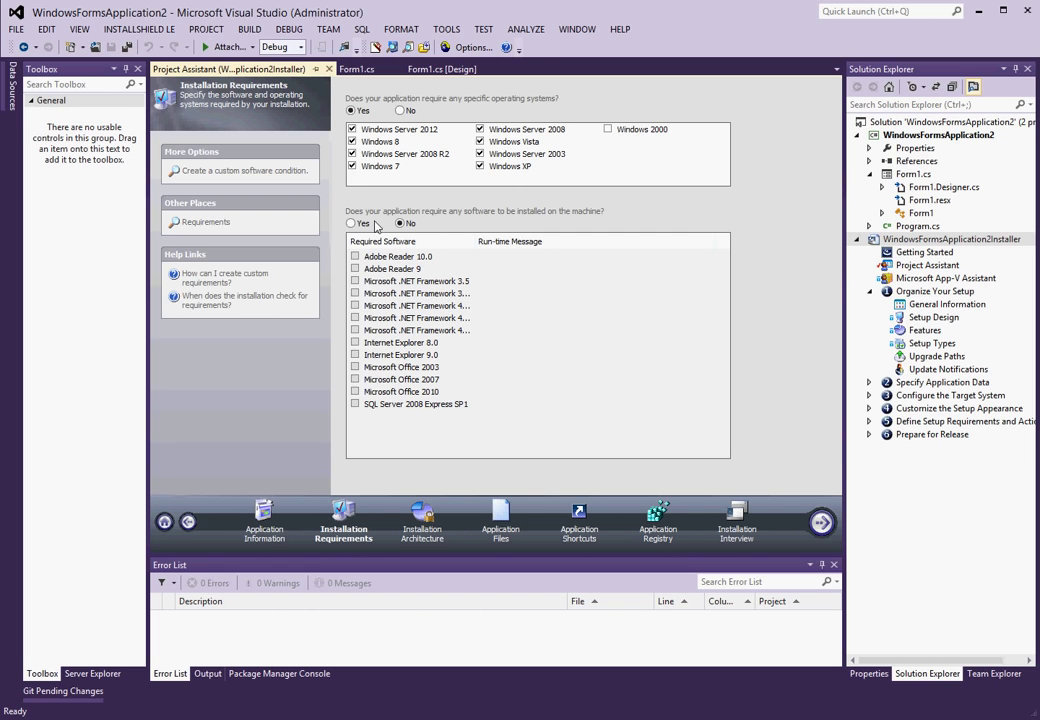
left_click(428, 514)
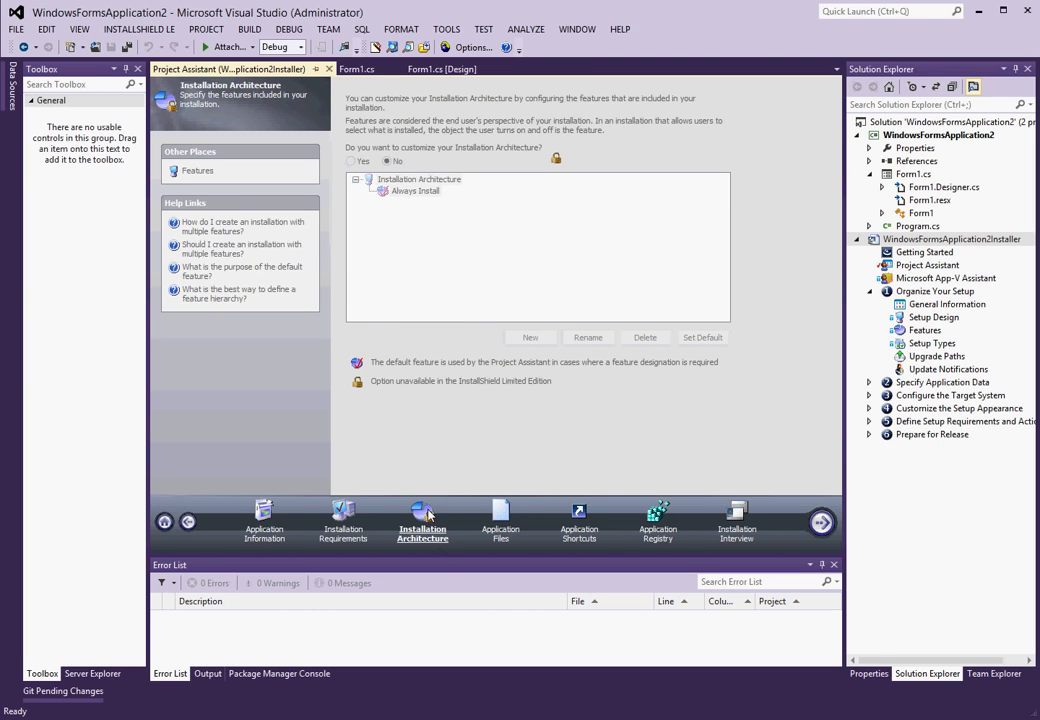
- Add the Primary output of WindowsFormsApplication2 to the installer's Application Files
left_click(503, 515)
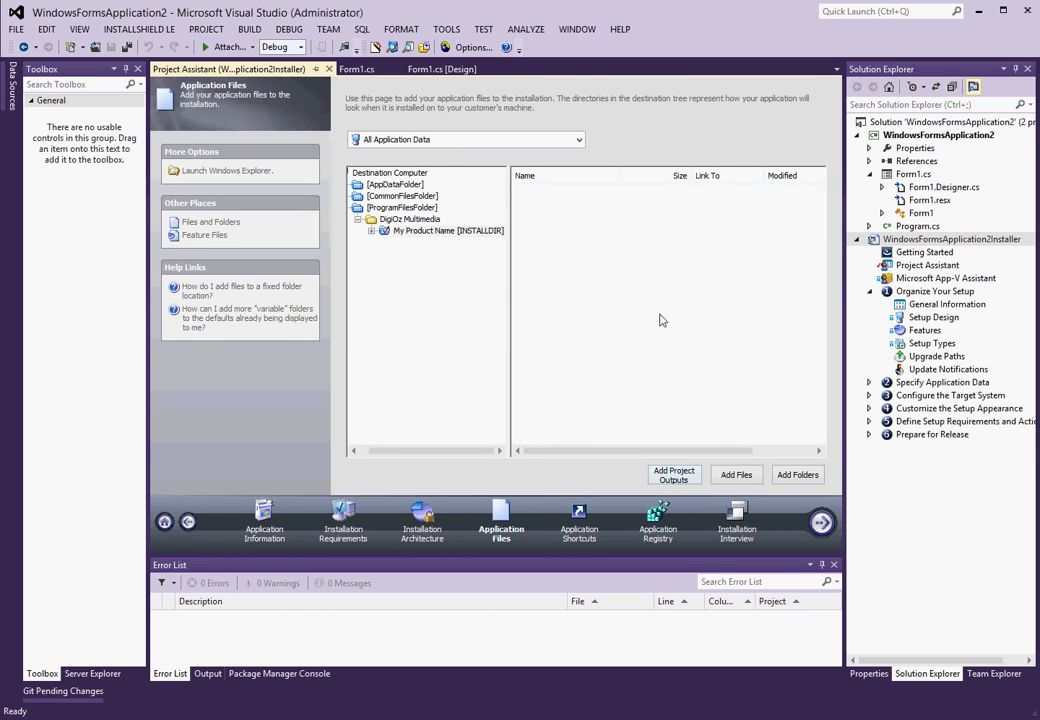
left_click(689, 481)
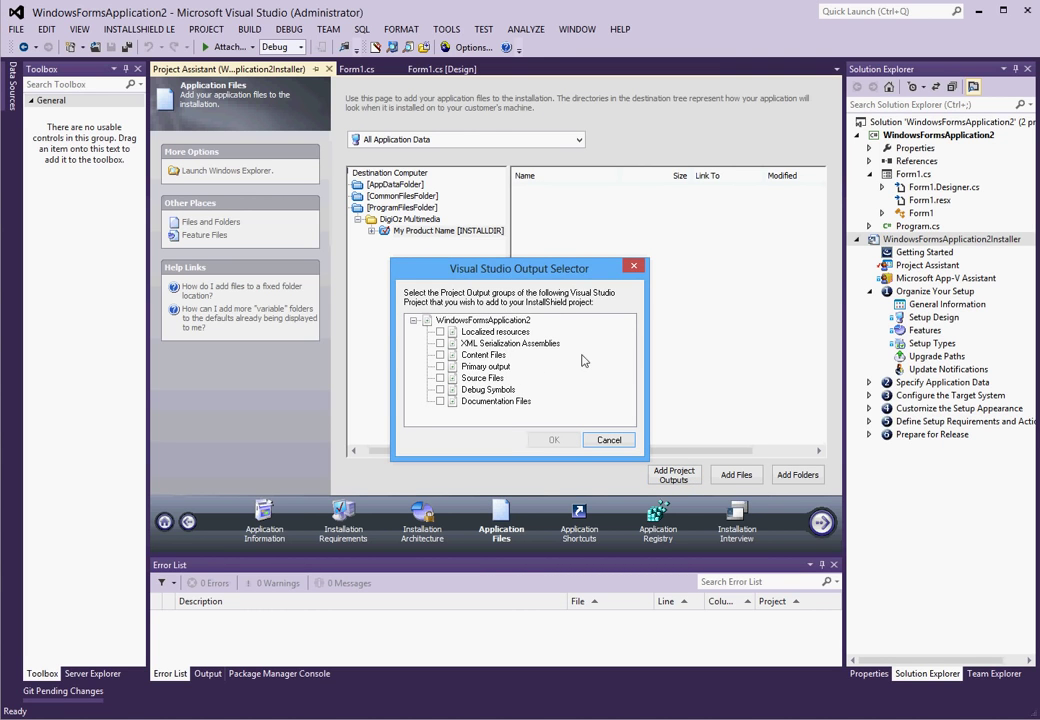
left_click(440, 366)
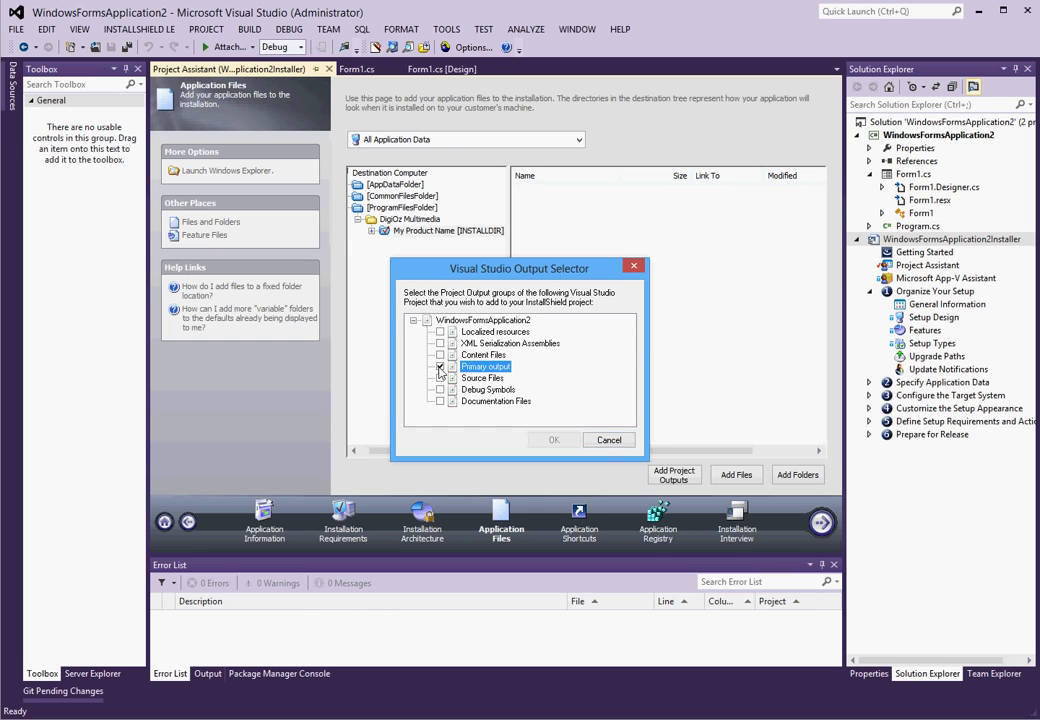
left_click(554, 440)
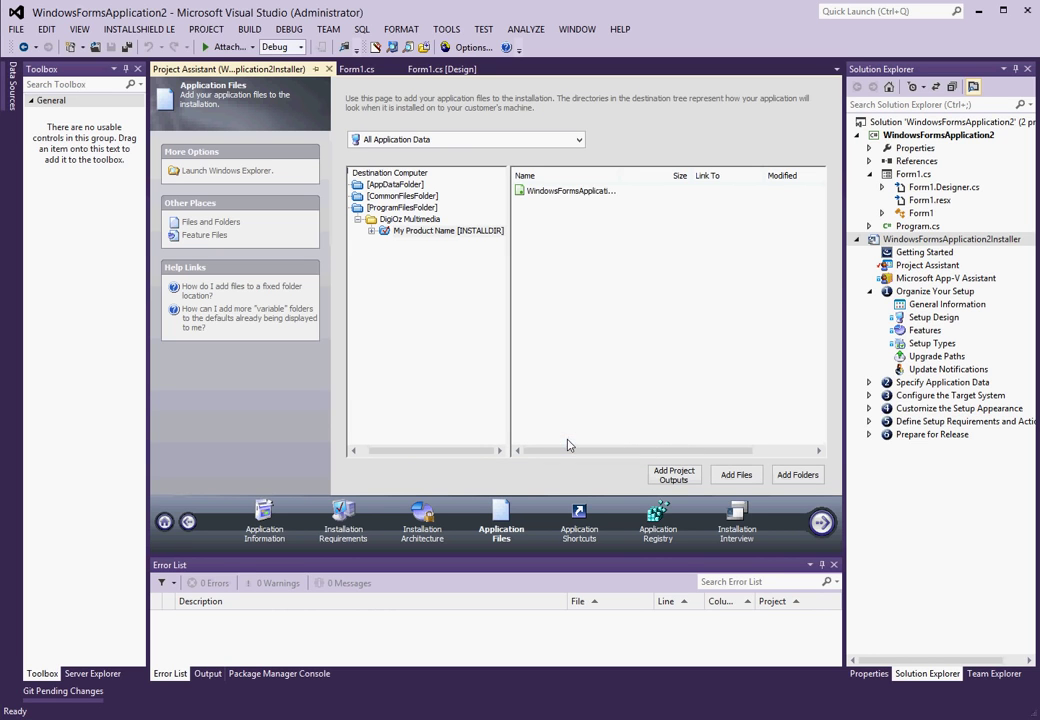
- Resolve the added project output to check its target file name in full, and close the Outputs dialog
right_click(566, 196)
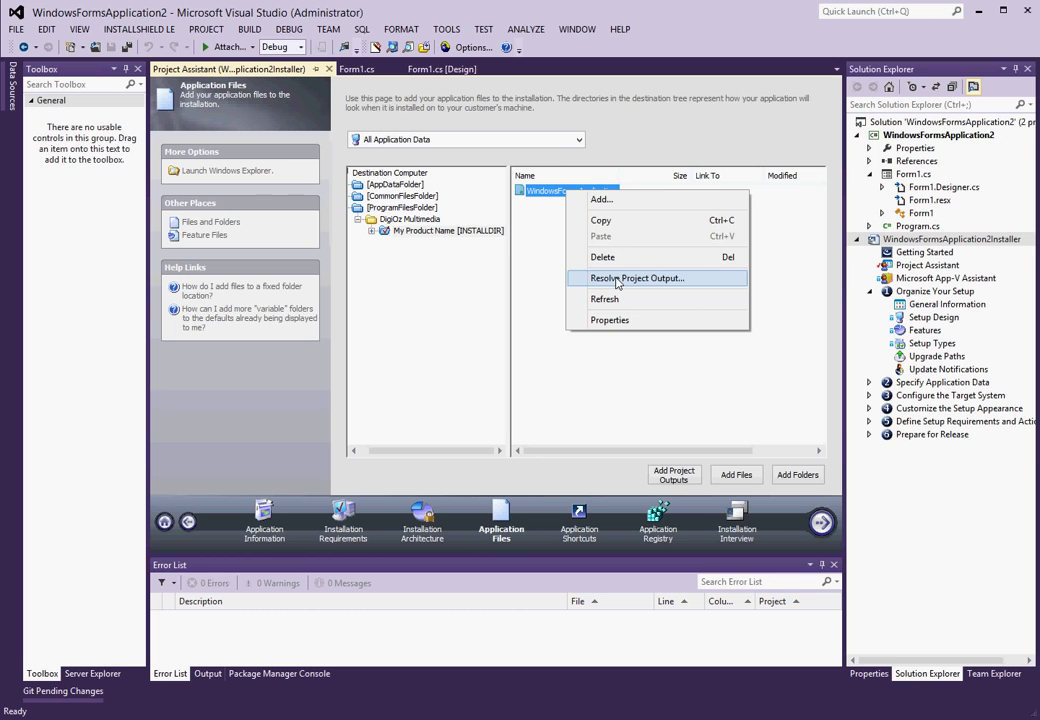
left_click(617, 283)
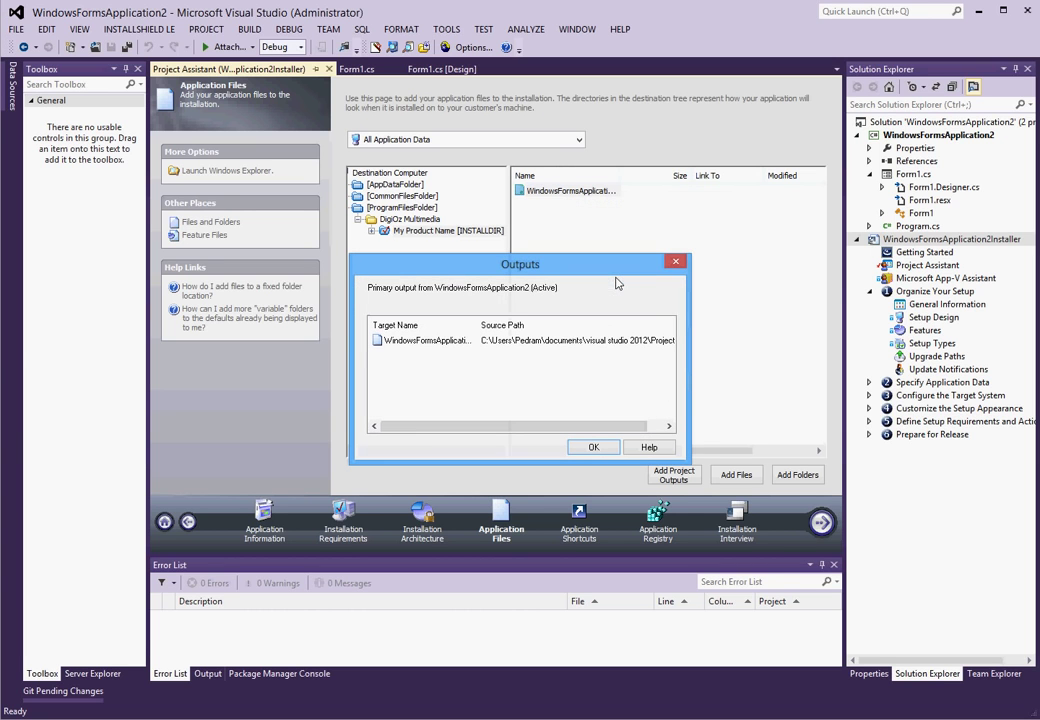
left_click(457, 342)
left_click_drag(479, 327, 509, 330)
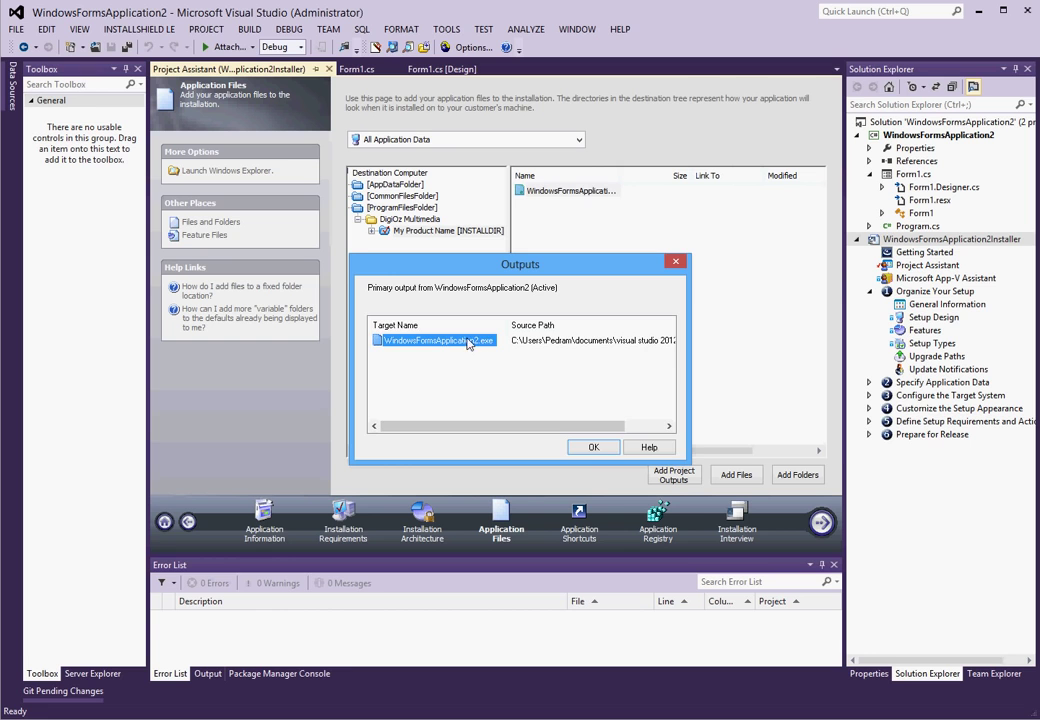
left_click(592, 448)
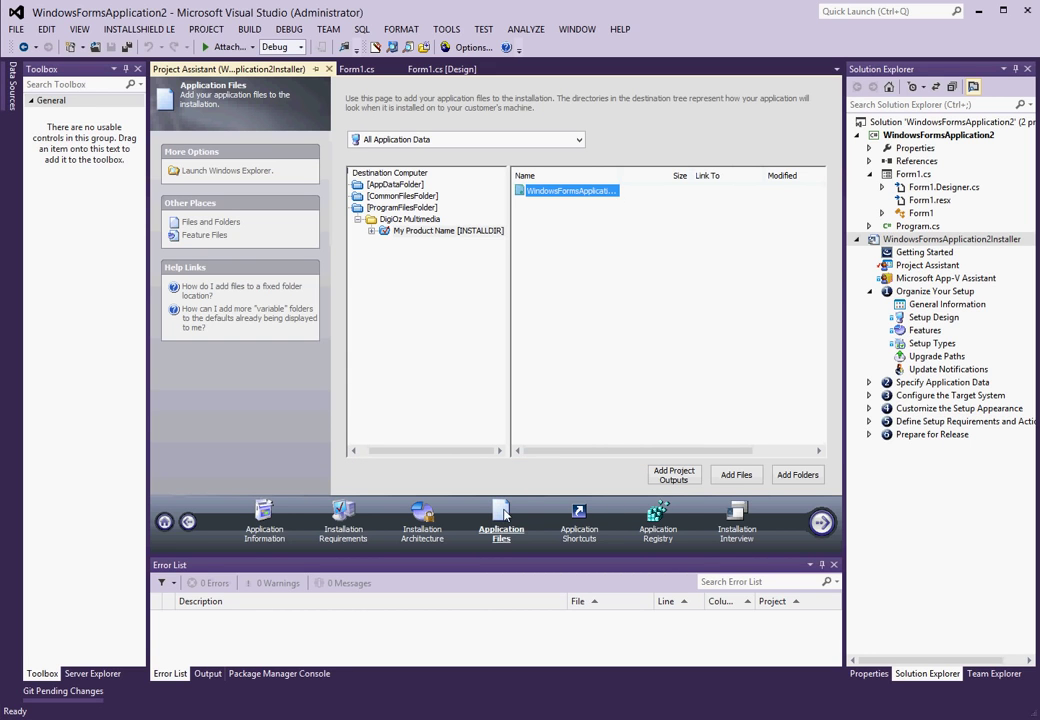
- Examine the AppDataFolder, CommonFilesFolder and INSTALLDIR destination folders, and view the Application Registry page
left_click(399, 186)
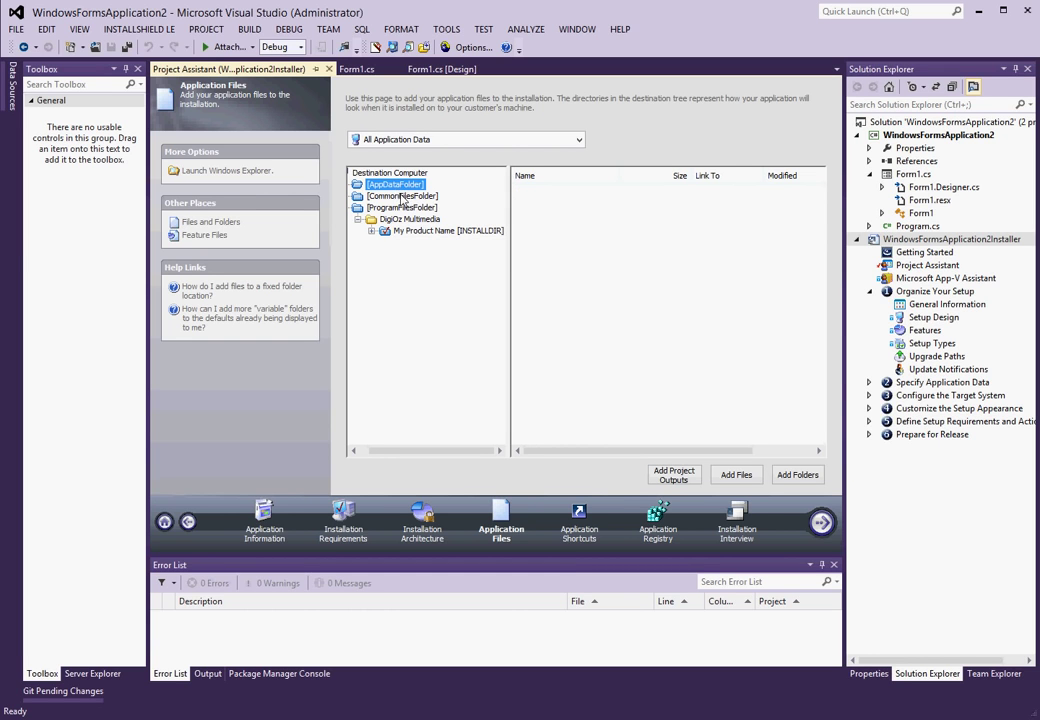
left_click(402, 197)
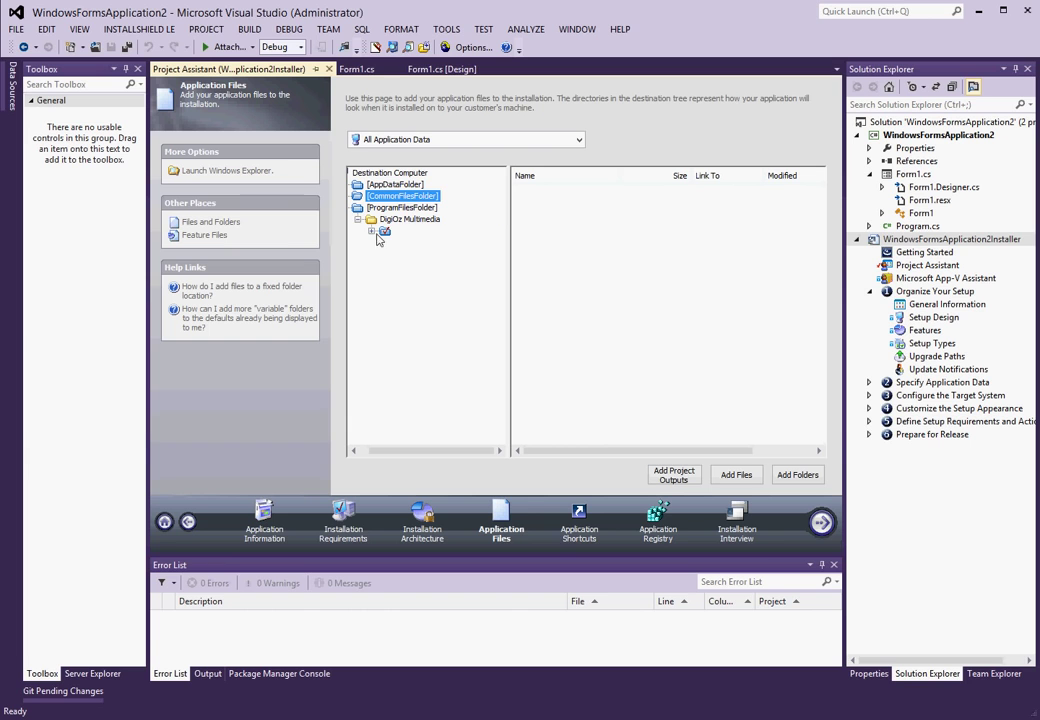
left_click(371, 231)
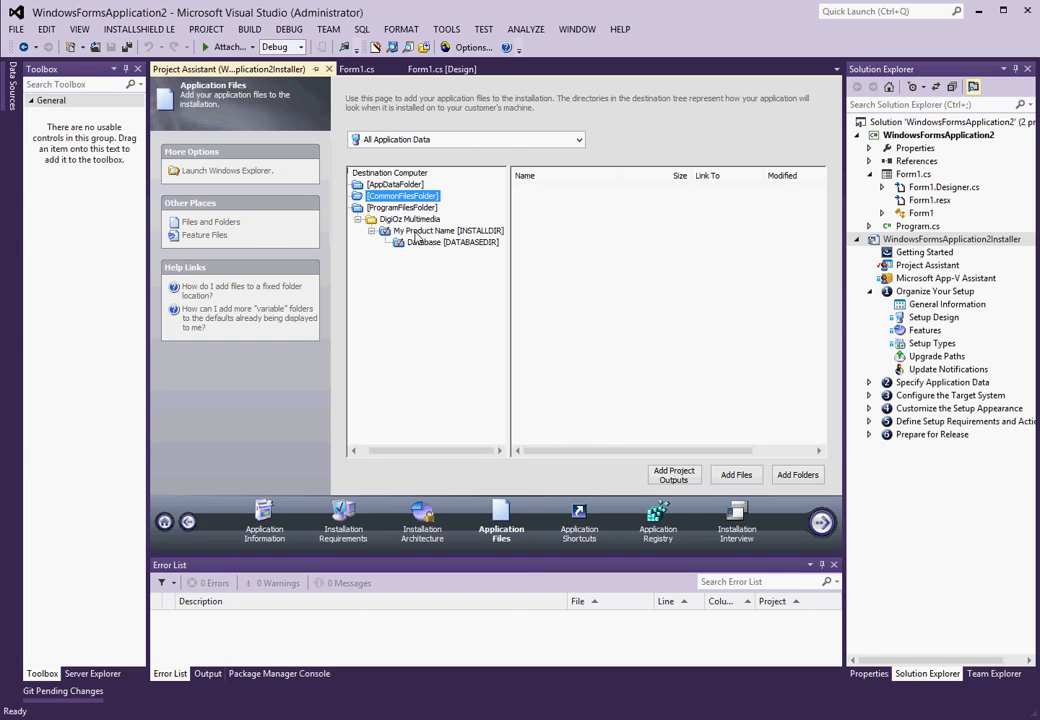
left_click(658, 514)
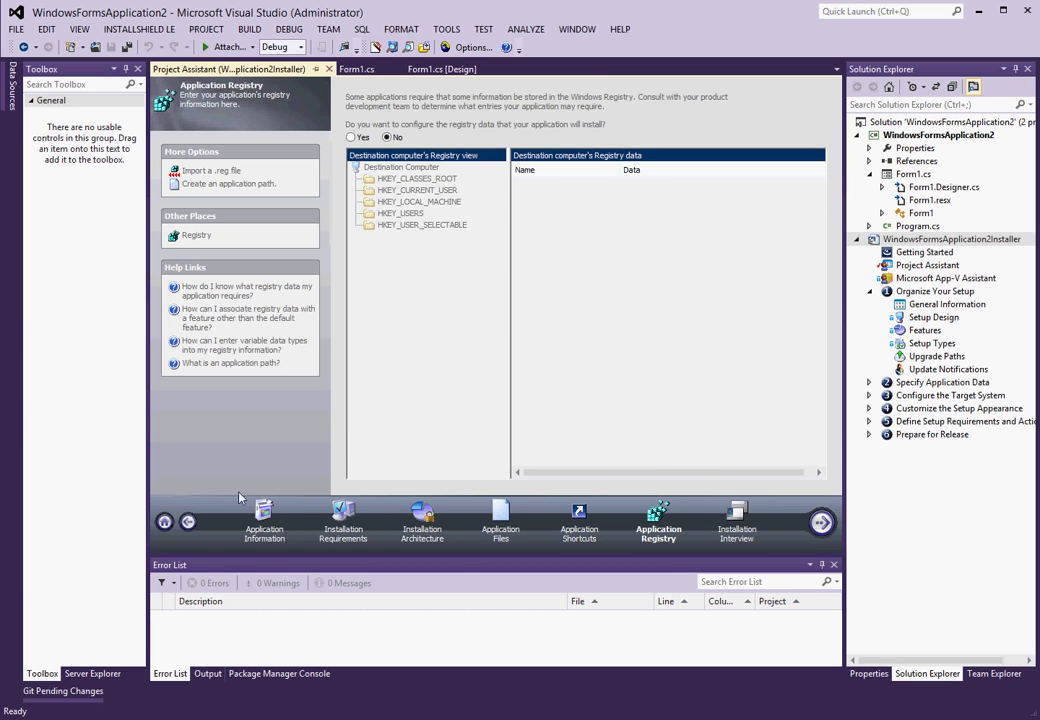
- Leave the Project Assistant for the installer's General Information view and set the Product Version to 1.0.0
left_click(265, 510)
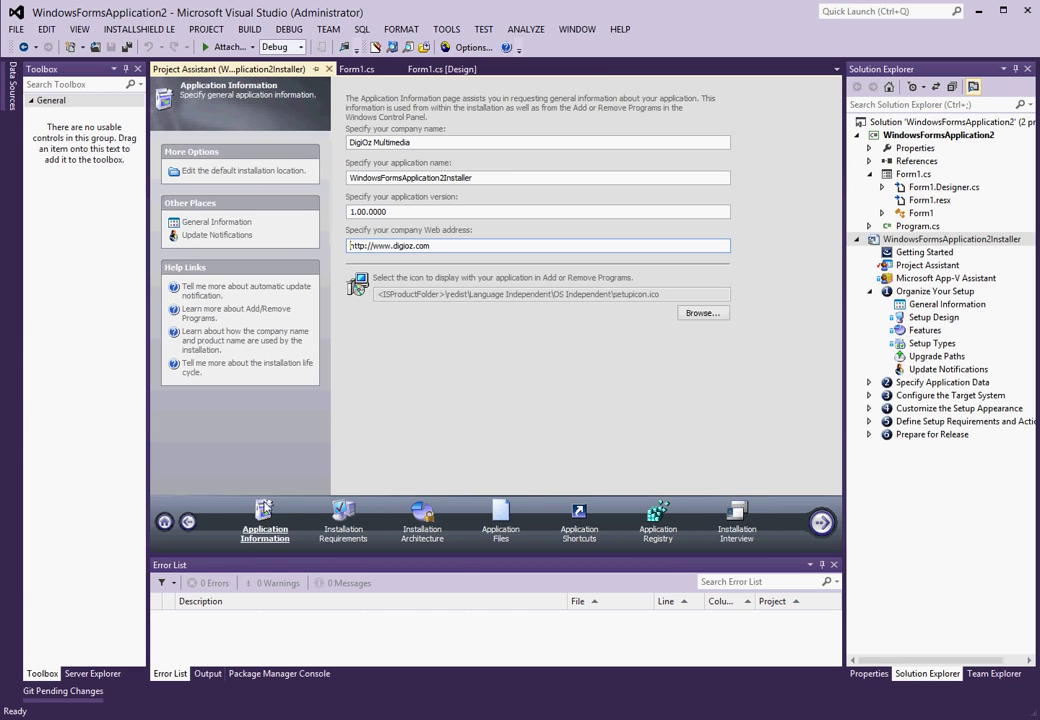
left_click(218, 223)
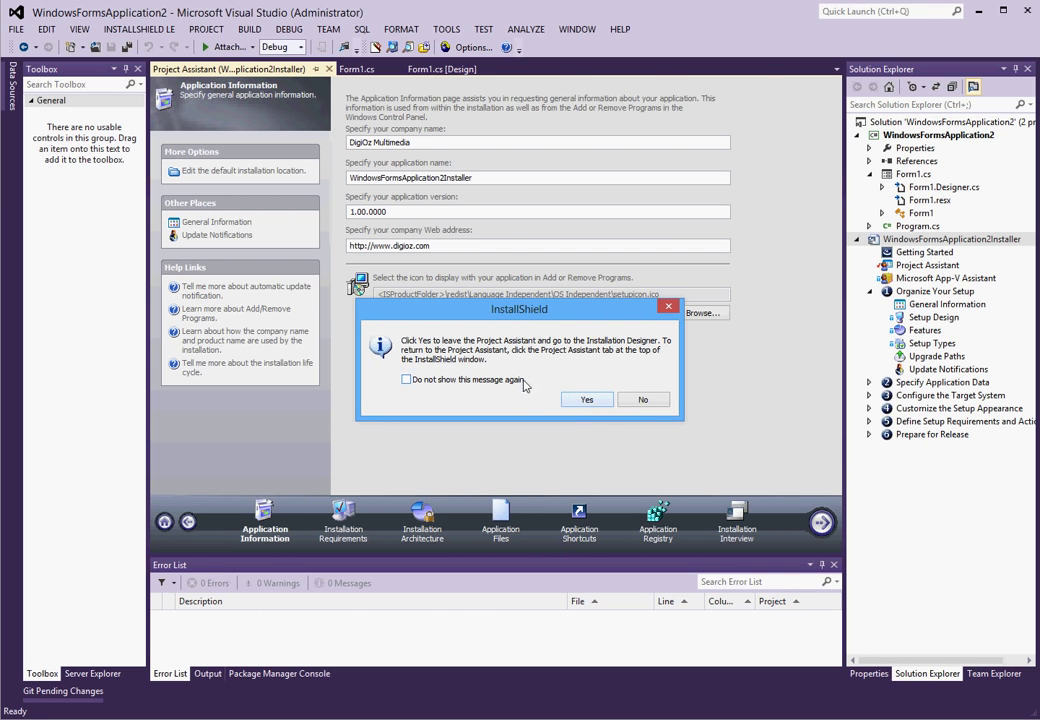
left_click(588, 399)
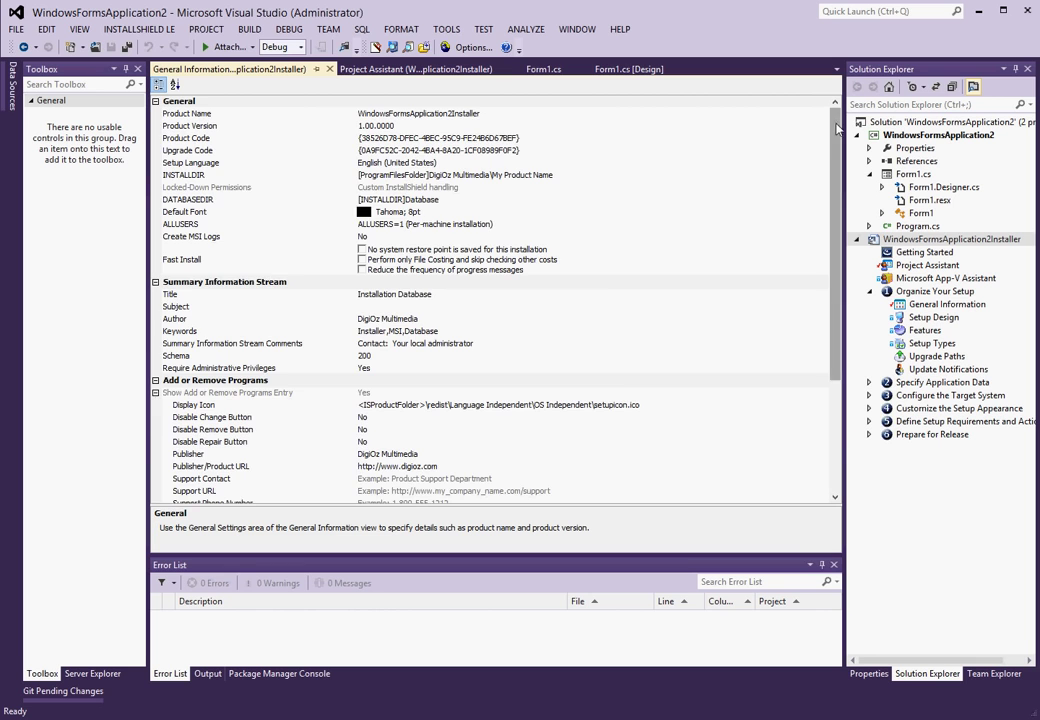
left_click_drag(836, 262, 841, 371)
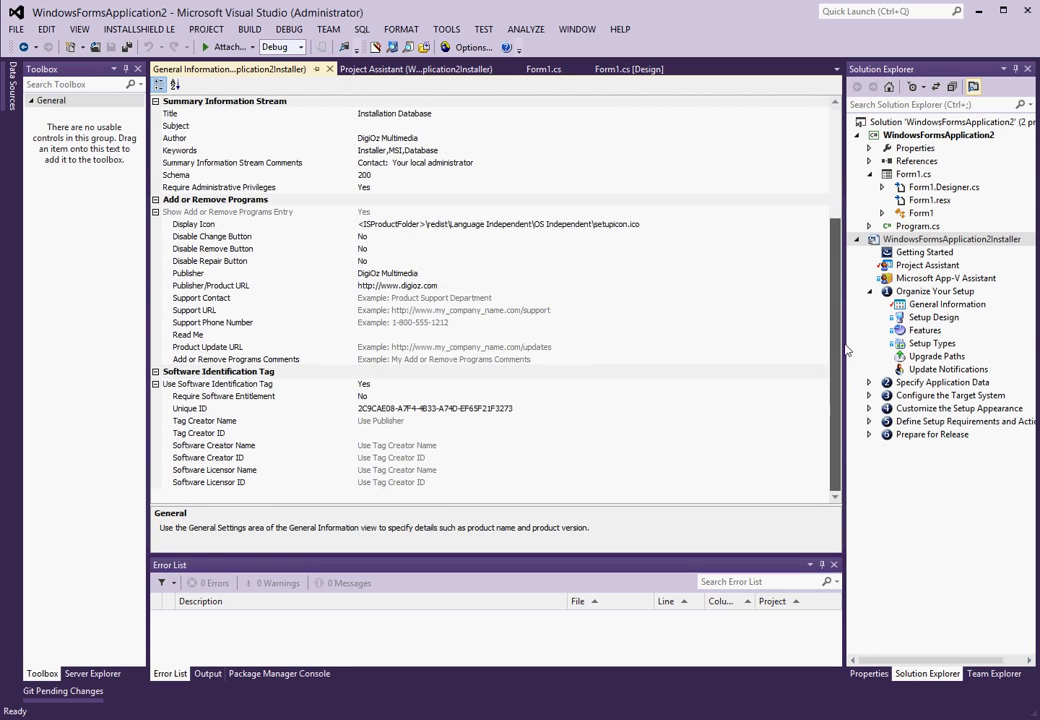
scroll(480, 300, "up", 5)
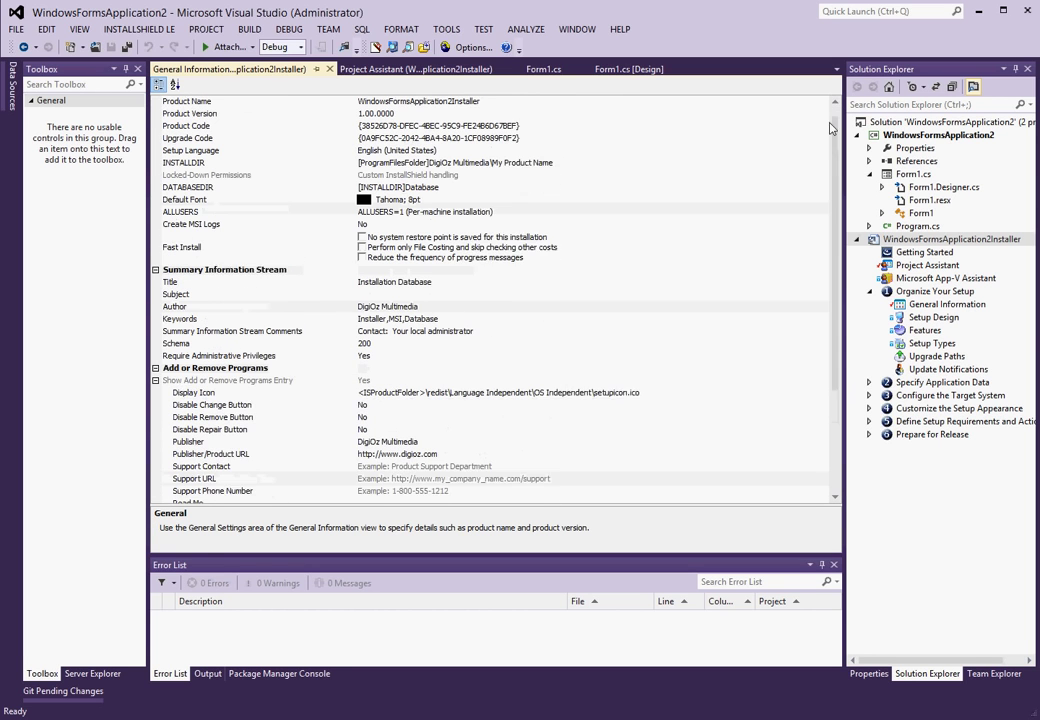
left_click(340, 126)
left_click(425, 131)
type("1")
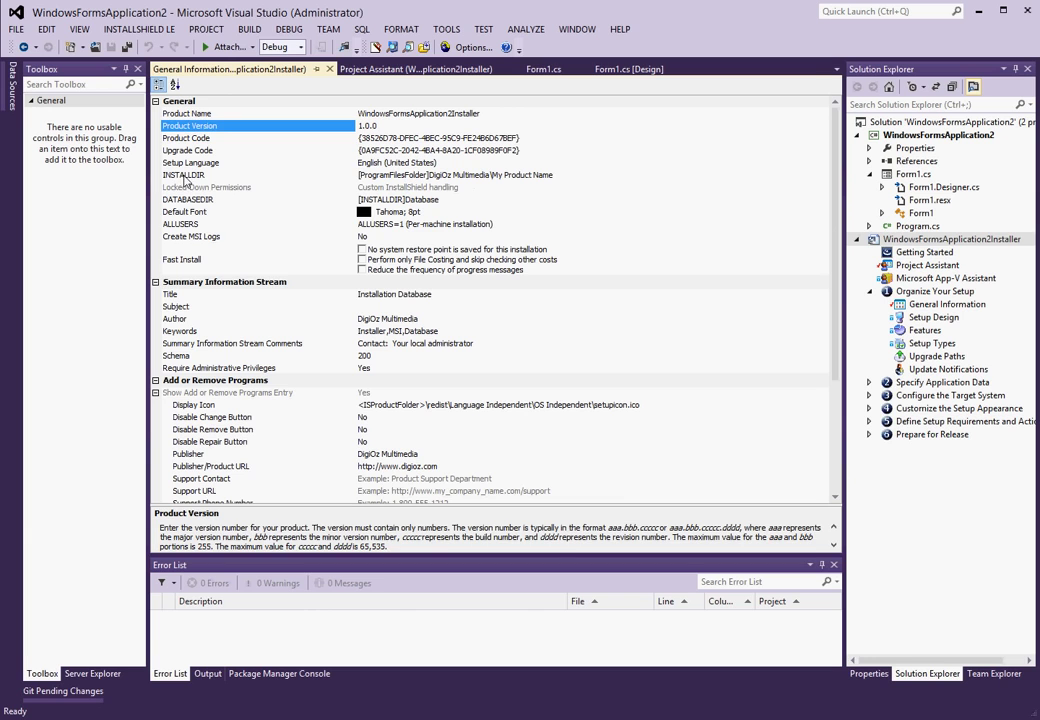
- Set INSTALLDIR to [ProgramFilesFolder]DigiOz Multimedia\WindowsFormsApplication2 and look through the remaining General Information settings
left_click(548, 177)
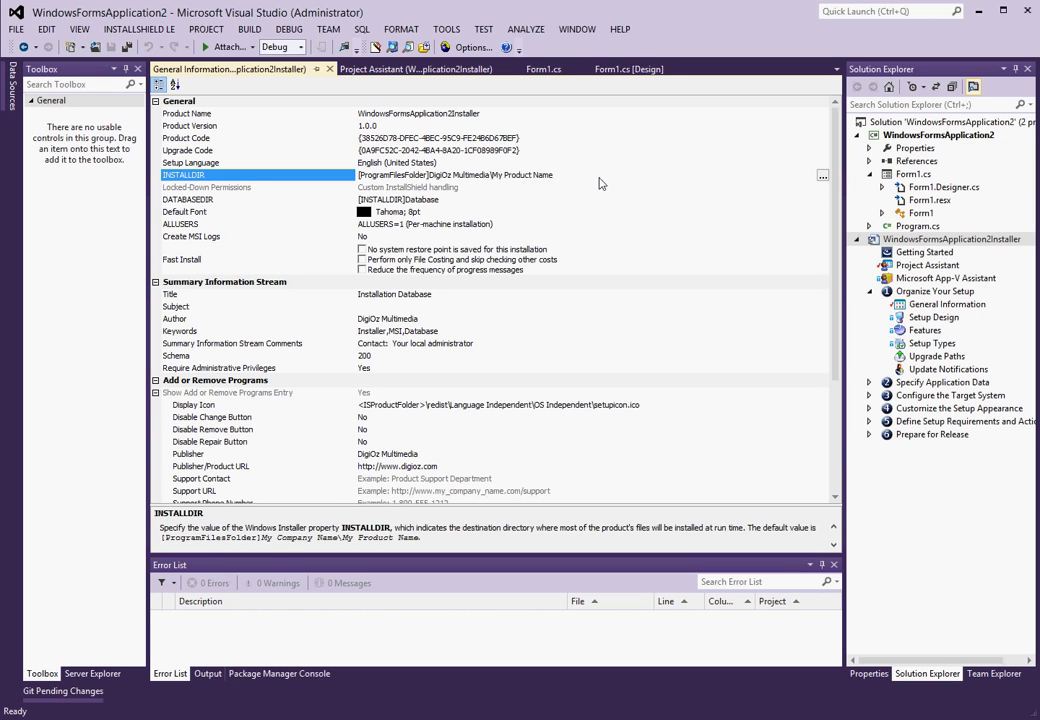
left_click_drag(583, 181, 494, 178)
type("WindowsFormsApplication2")
scroll(340, 326, "down", 3)
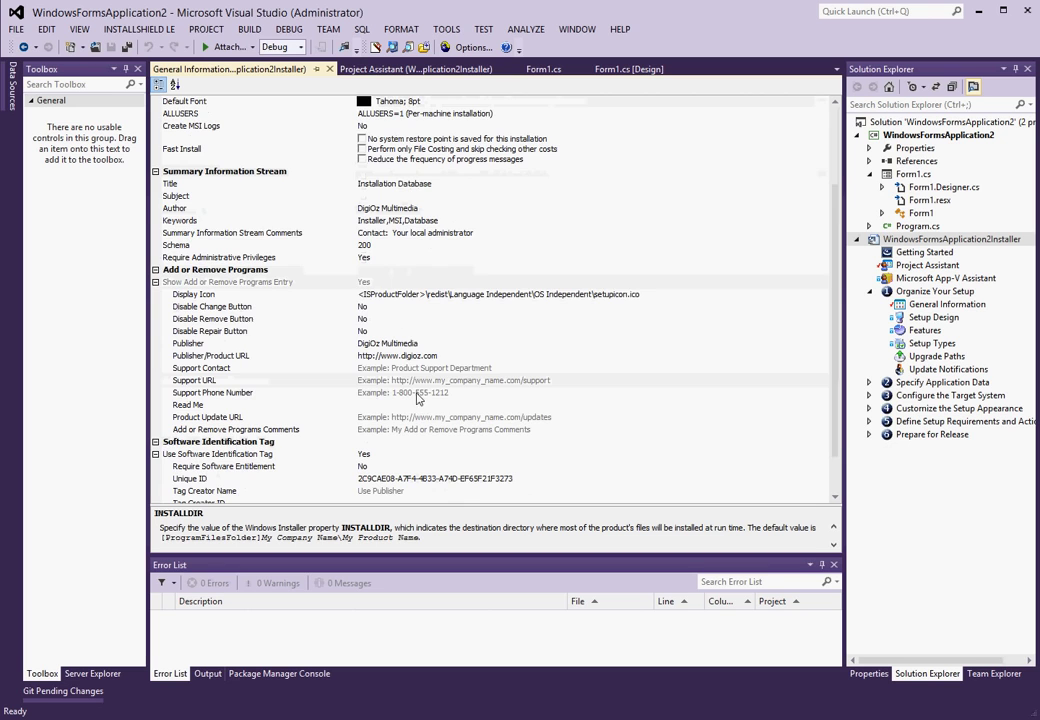
scroll(253, 410, "down", 2)
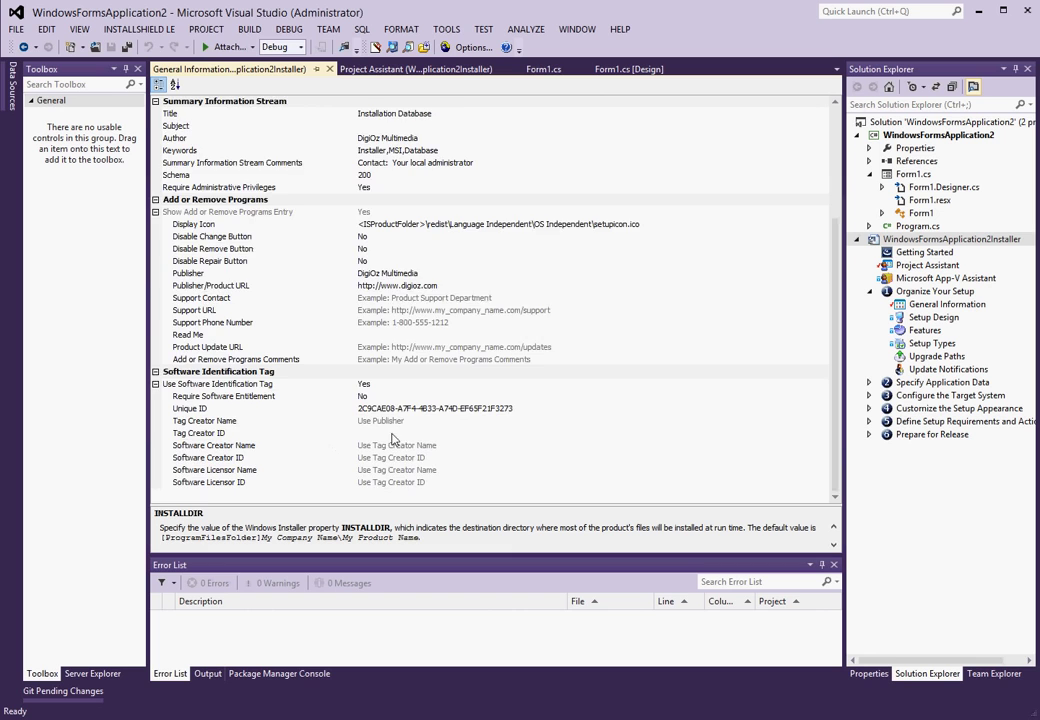
scroll(325, 476, "up", 5)
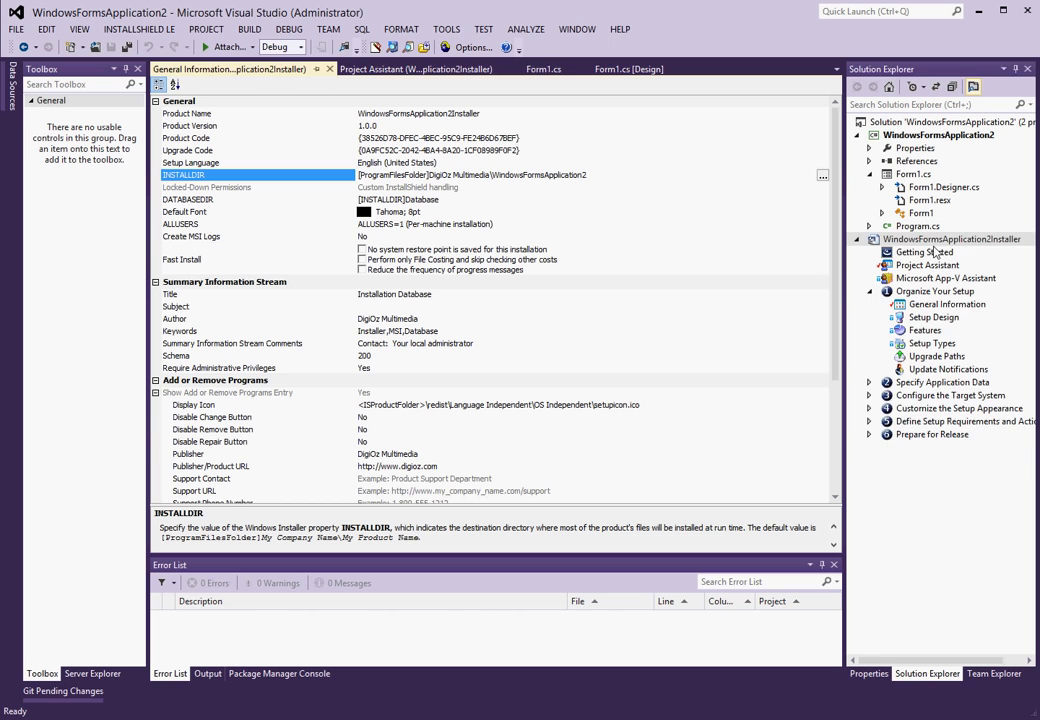
- View the Getting Started page of the WindowsFormsApplication2Installer project
double_click(930, 240)
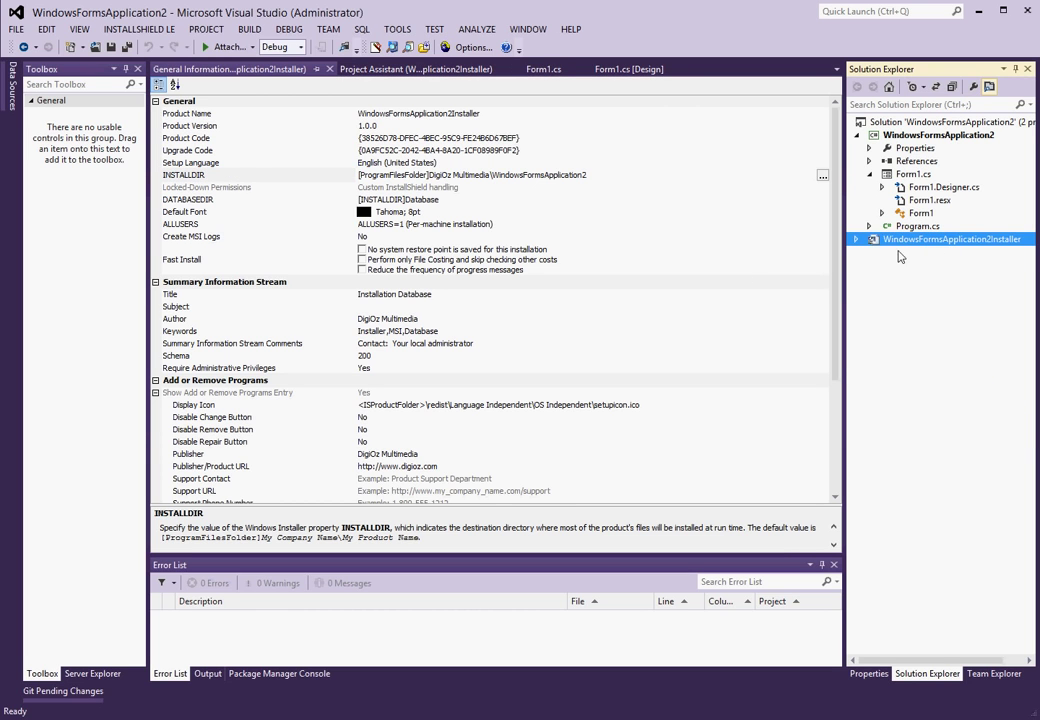
double_click(898, 242)
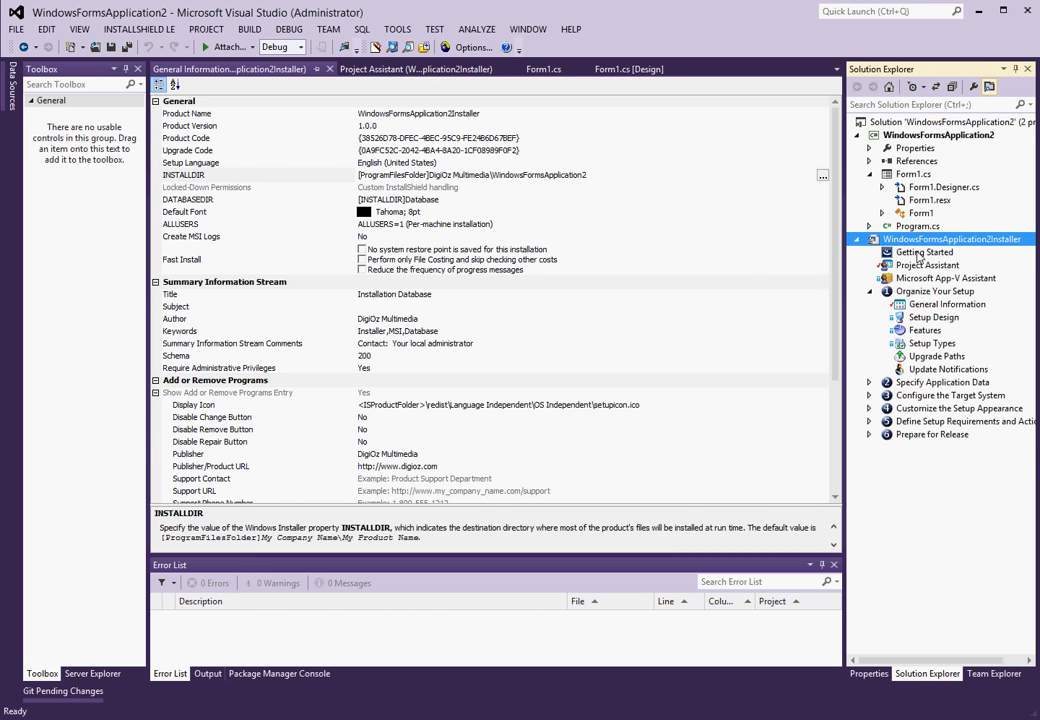
double_click(920, 253)
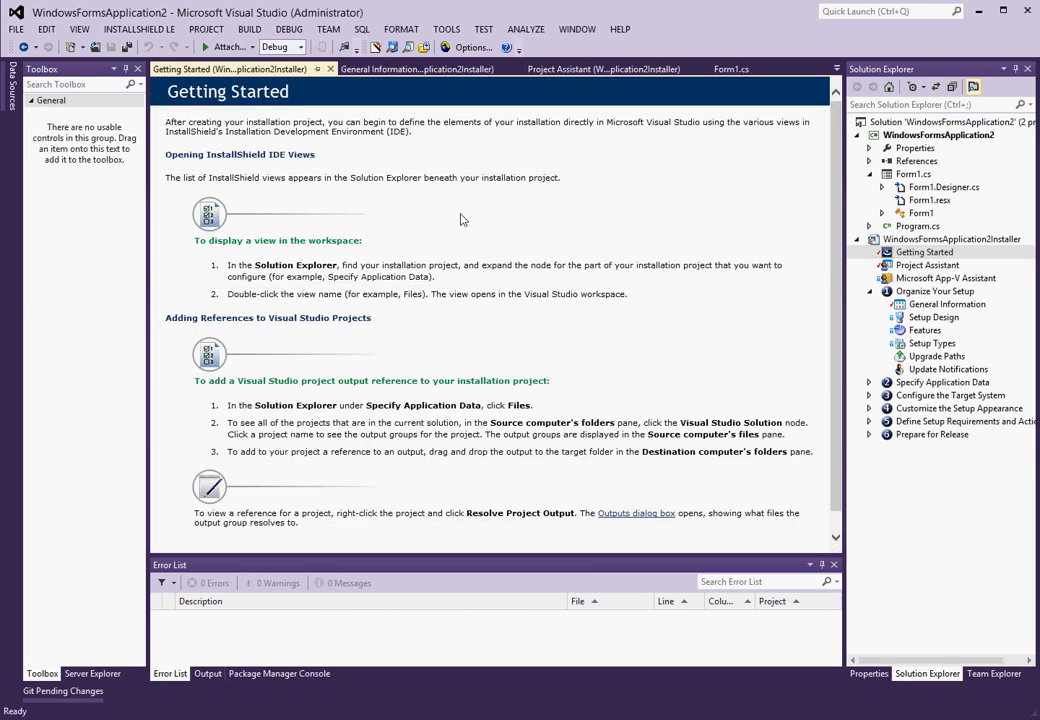
- In the Project Assistant's Installation Interview, answer No to the License Agreement dialog and to the Company Name and User Name prompt
double_click(926, 266)
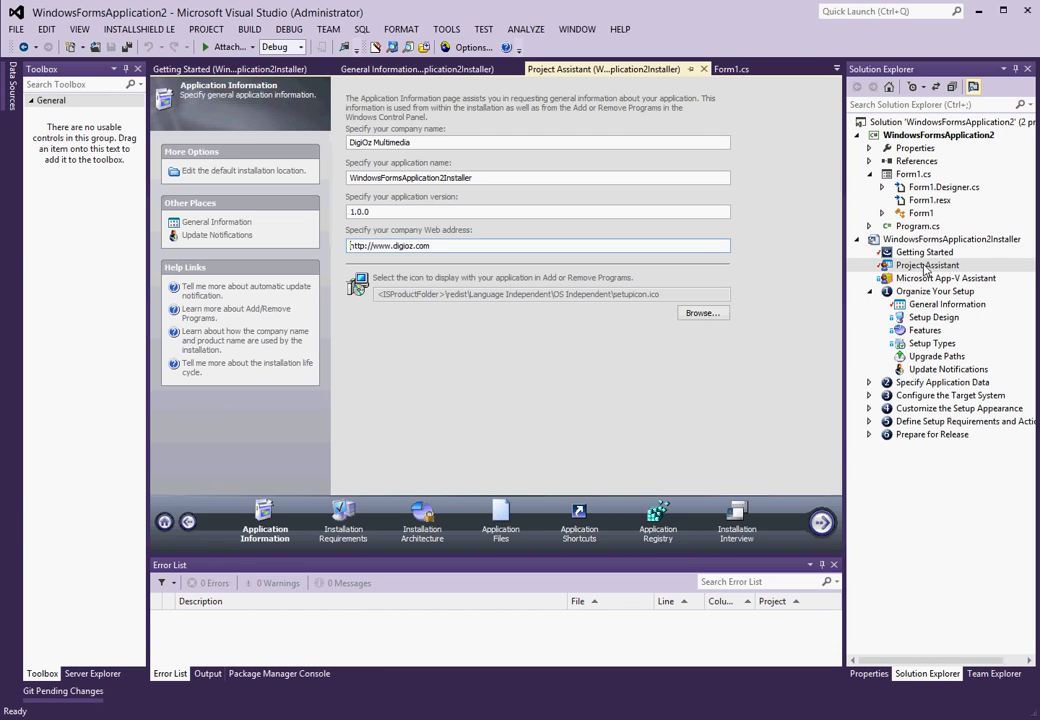
left_click(738, 512)
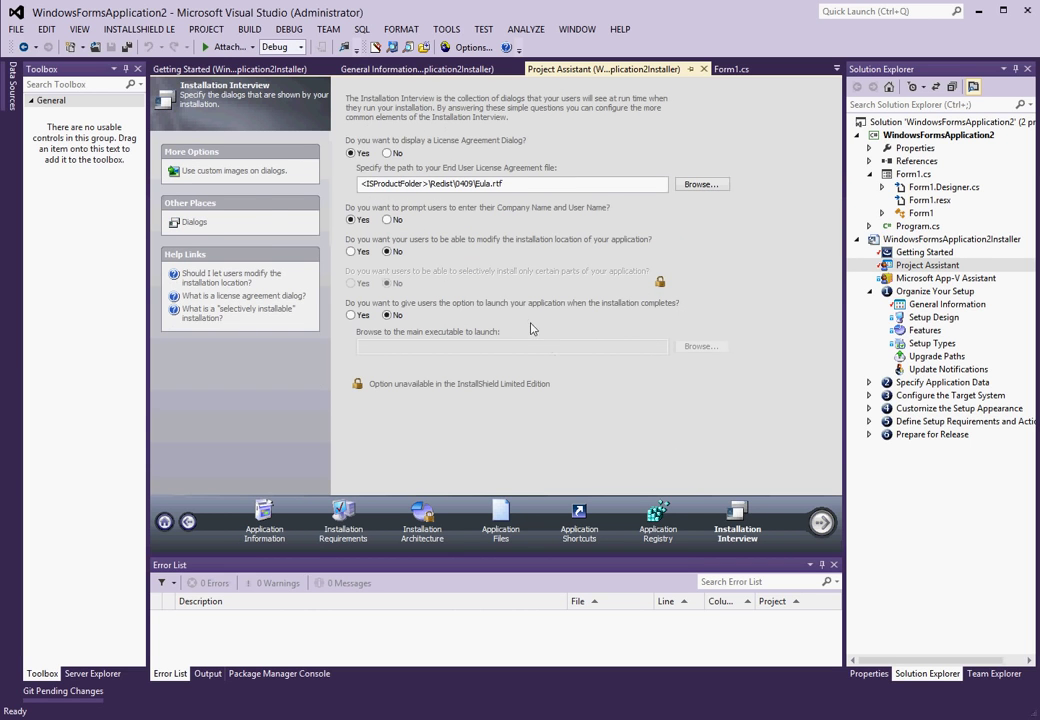
left_click(387, 153)
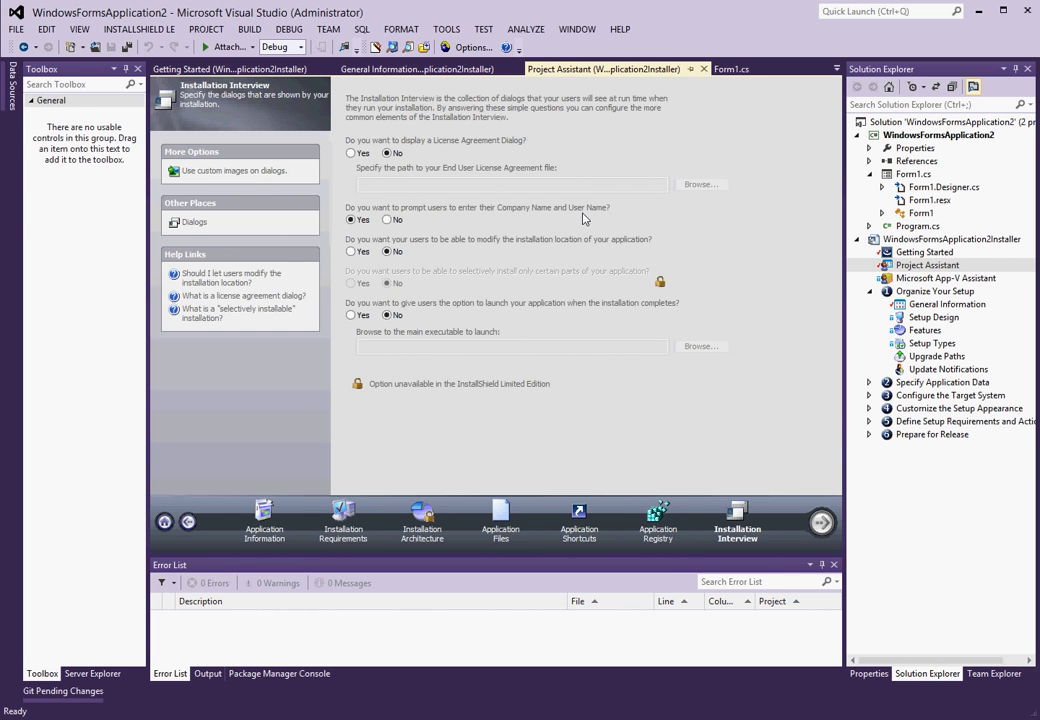
left_click(387, 220)
- Build the whole WindowsFormsApplication2 solution, including the installer project
right_click(944, 122)
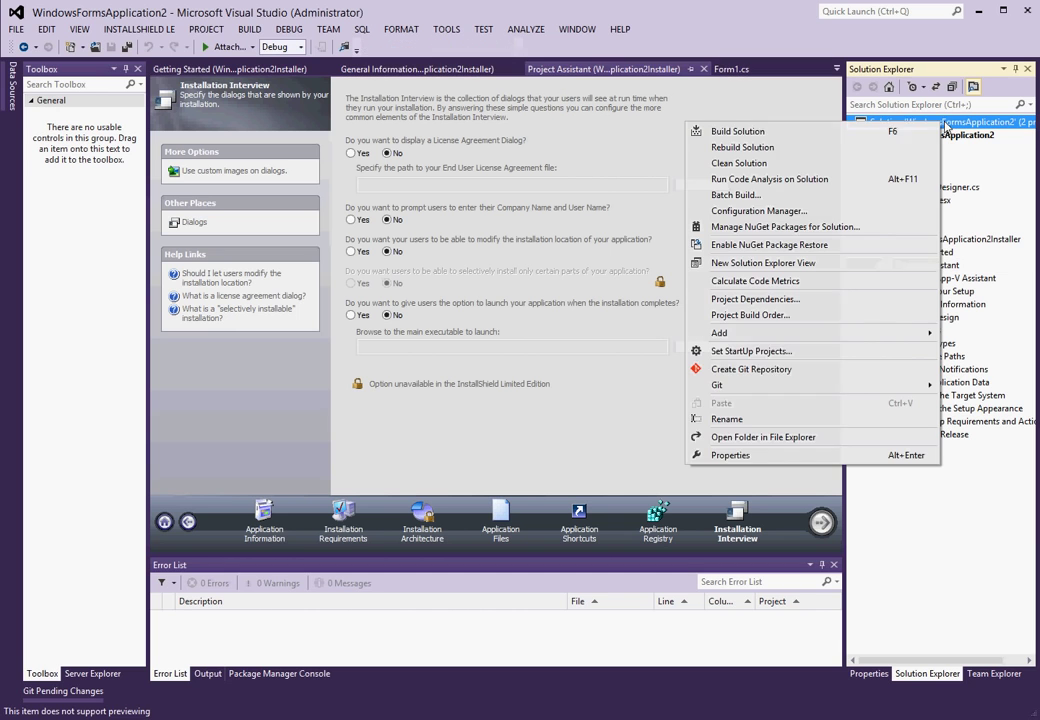
left_click(735, 134)
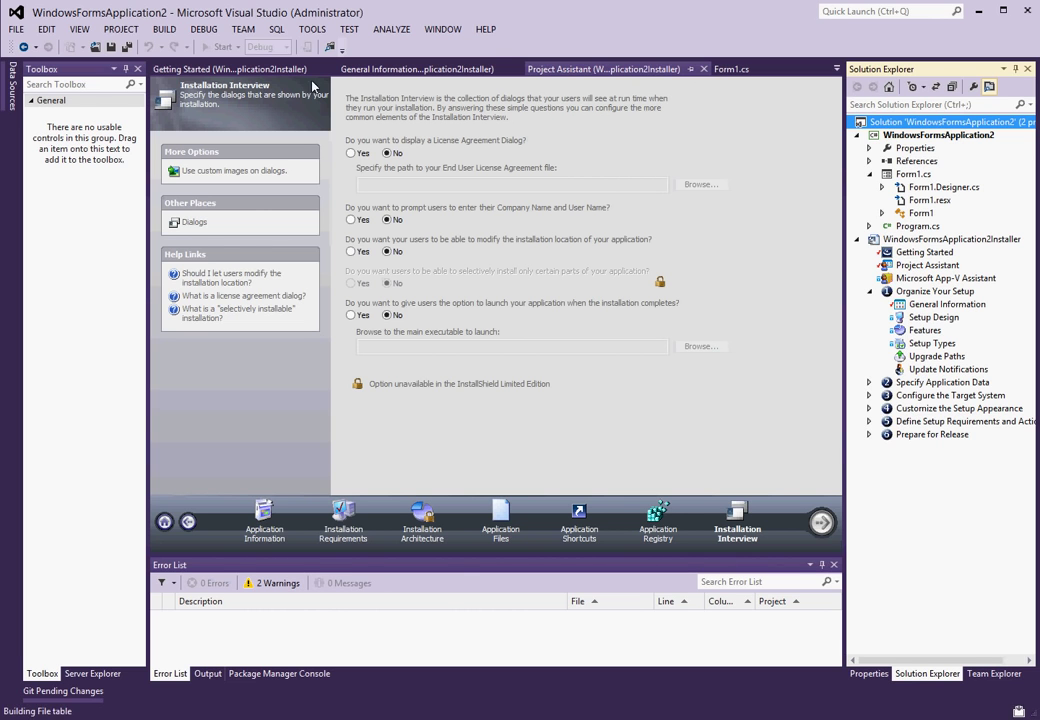
left_click(938, 123)
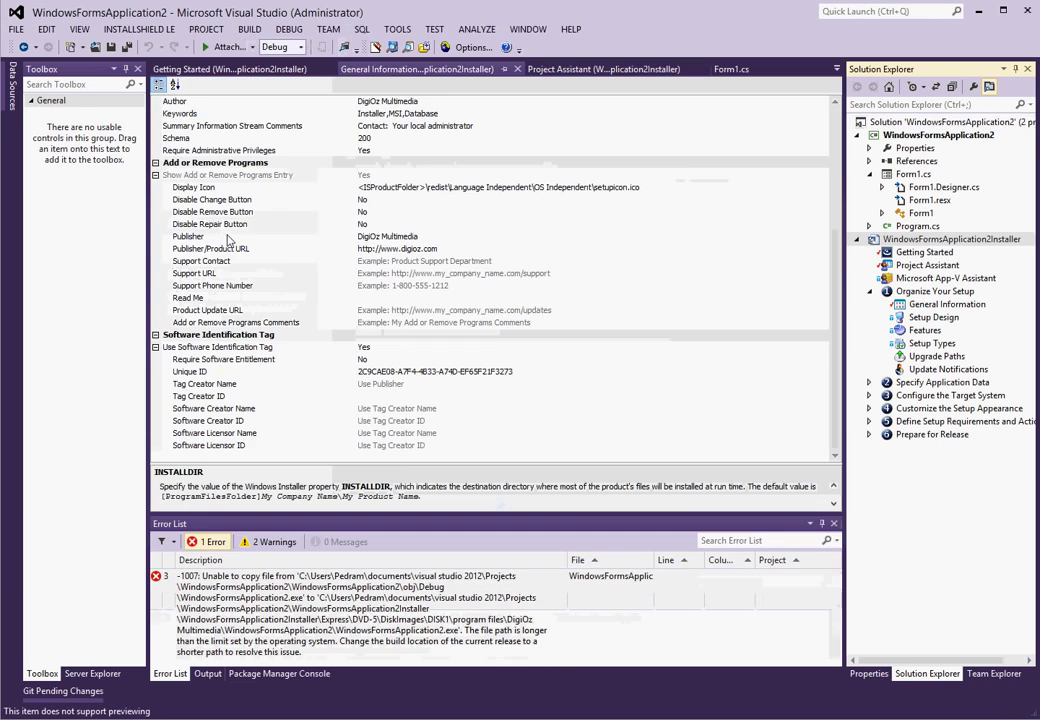
- Check the installer build error and close the WindowsFormsApplication2 solution
left_click(382, 586)
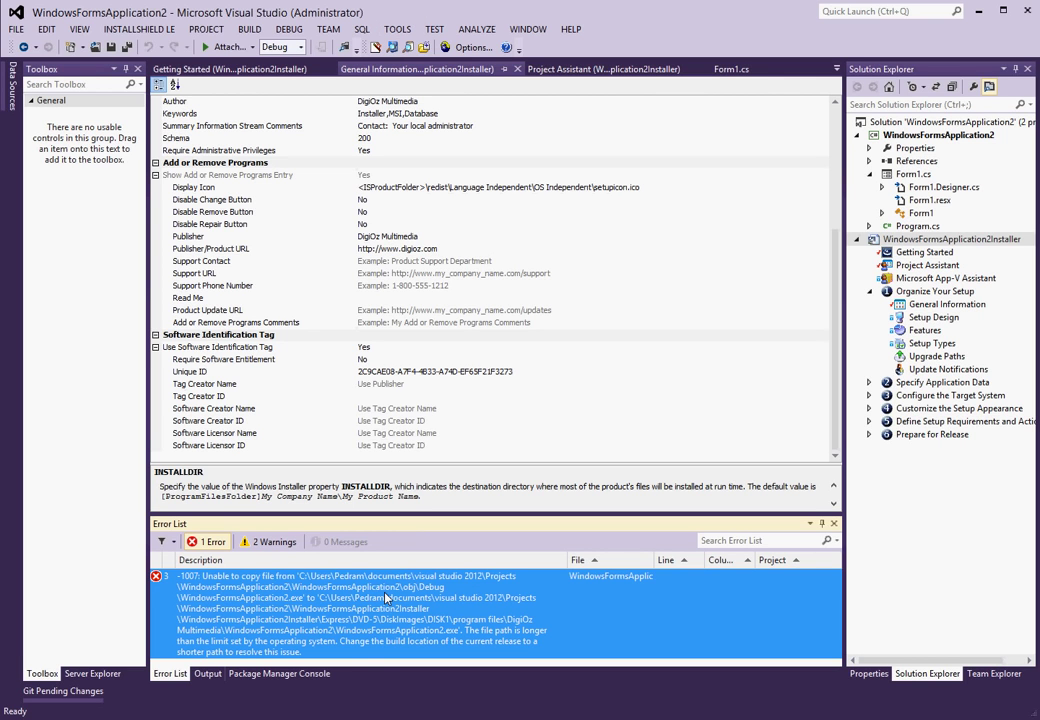
left_click(17, 31)
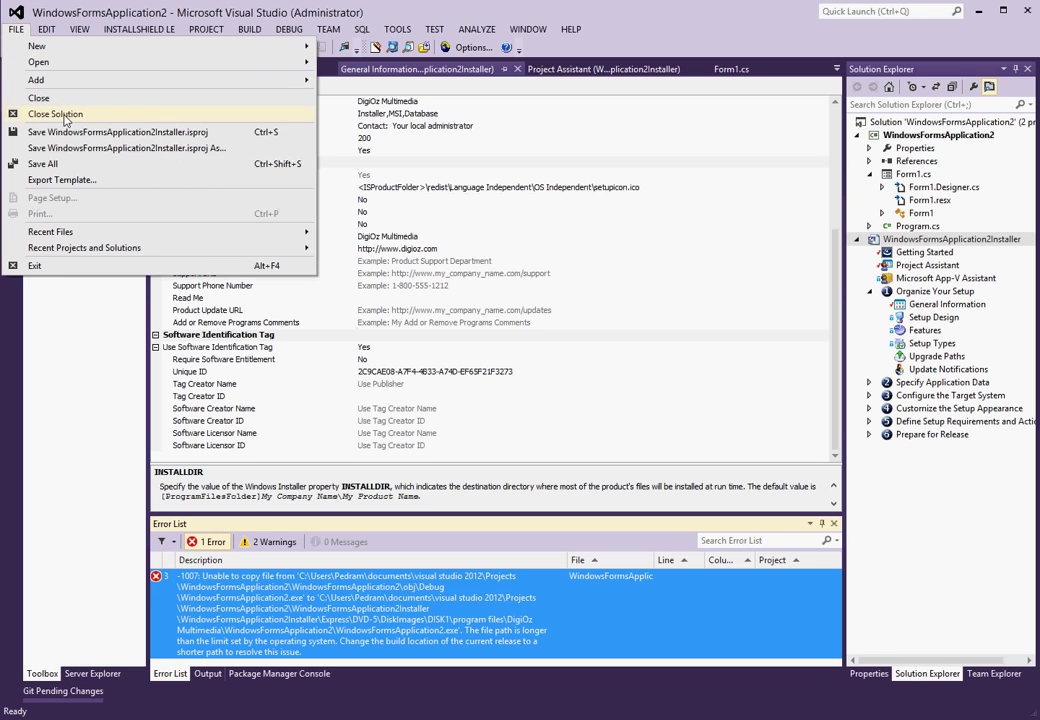
left_click(66, 119)
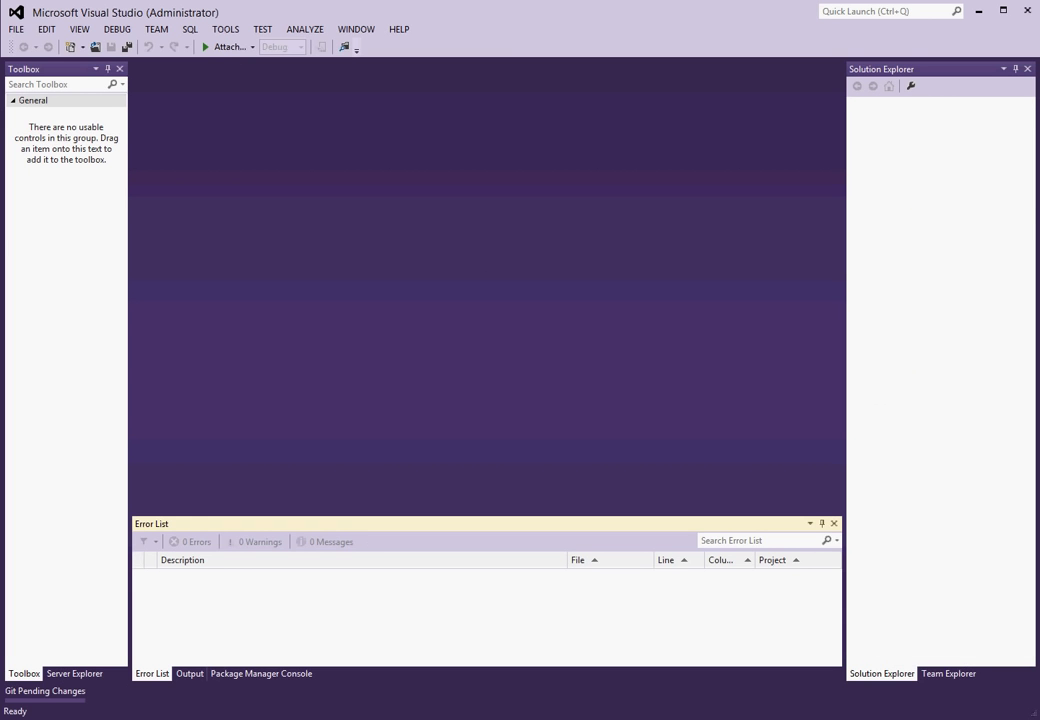
- In File Explorer, move the WindowsFormsApplication2 folder from the visual studio 2012 Projects folder to C:\_Projects\temp
left_click_drag(468, 138, 493, 26)
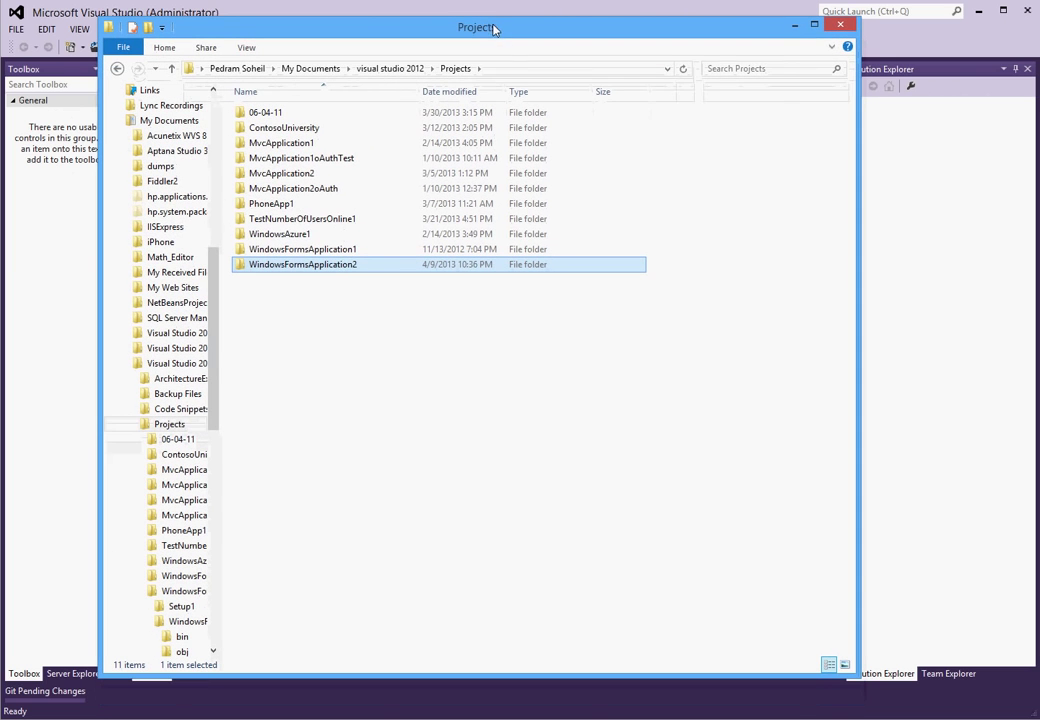
right_click(338, 268)
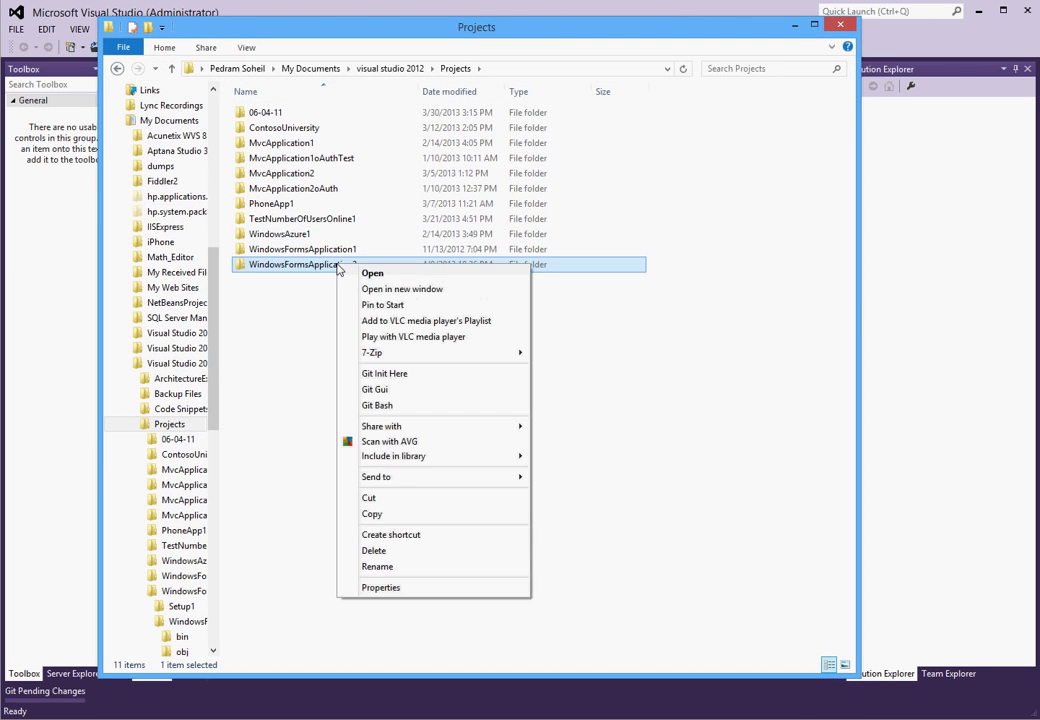
left_click(370, 500)
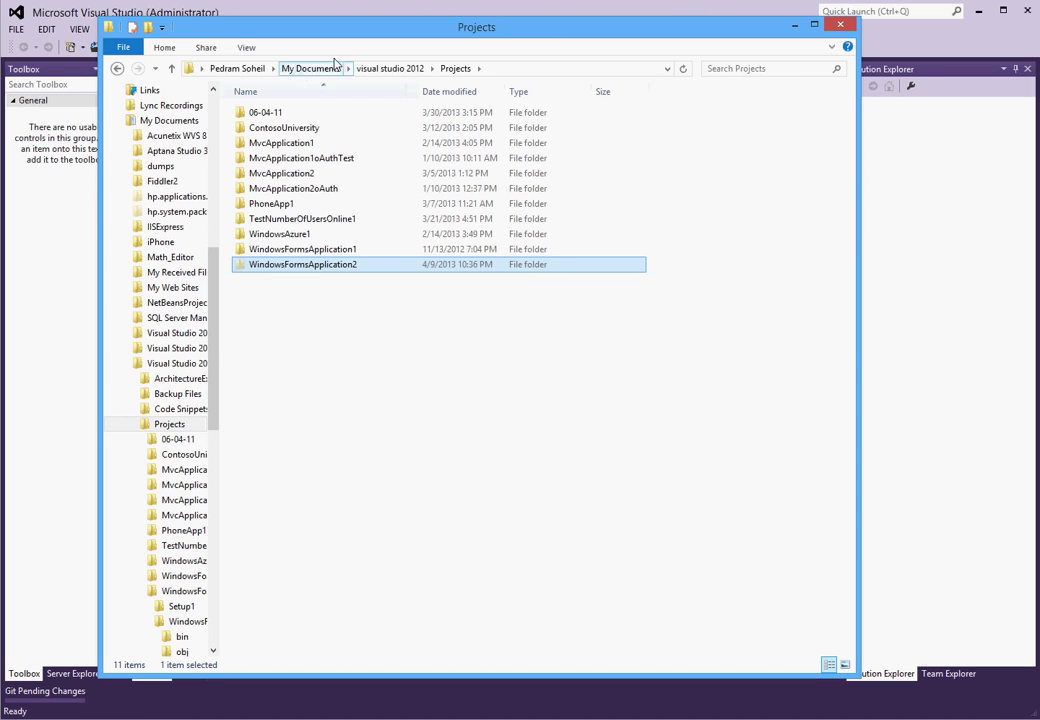
left_click_drag(212, 337, 213, 156)
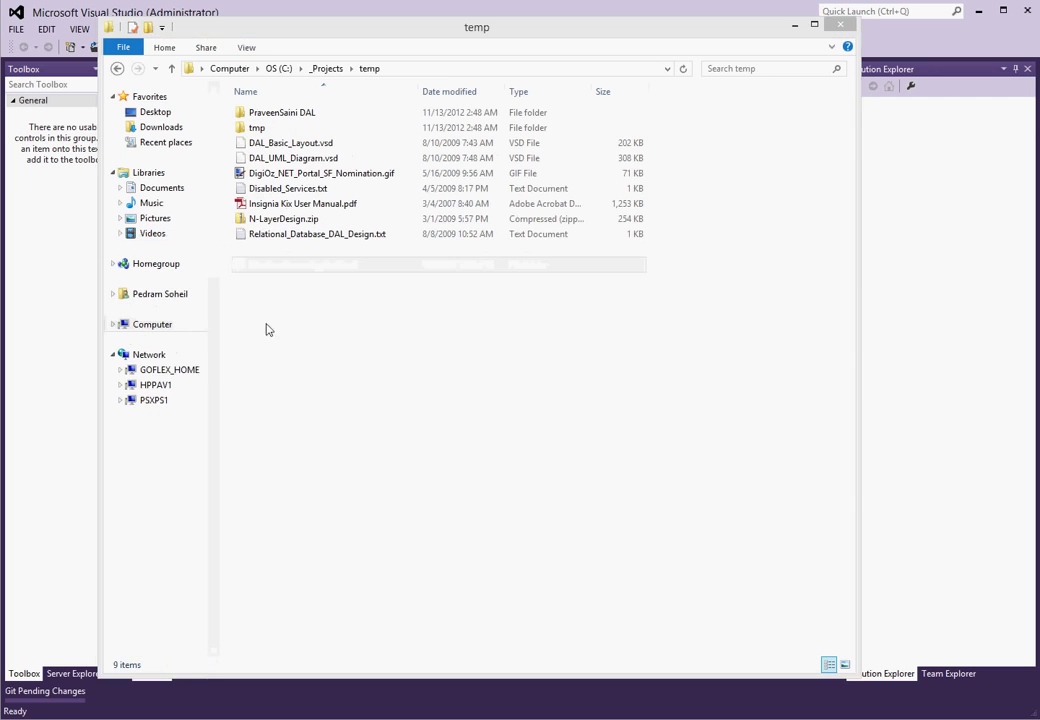
right_click(335, 304)
left_click(362, 397)
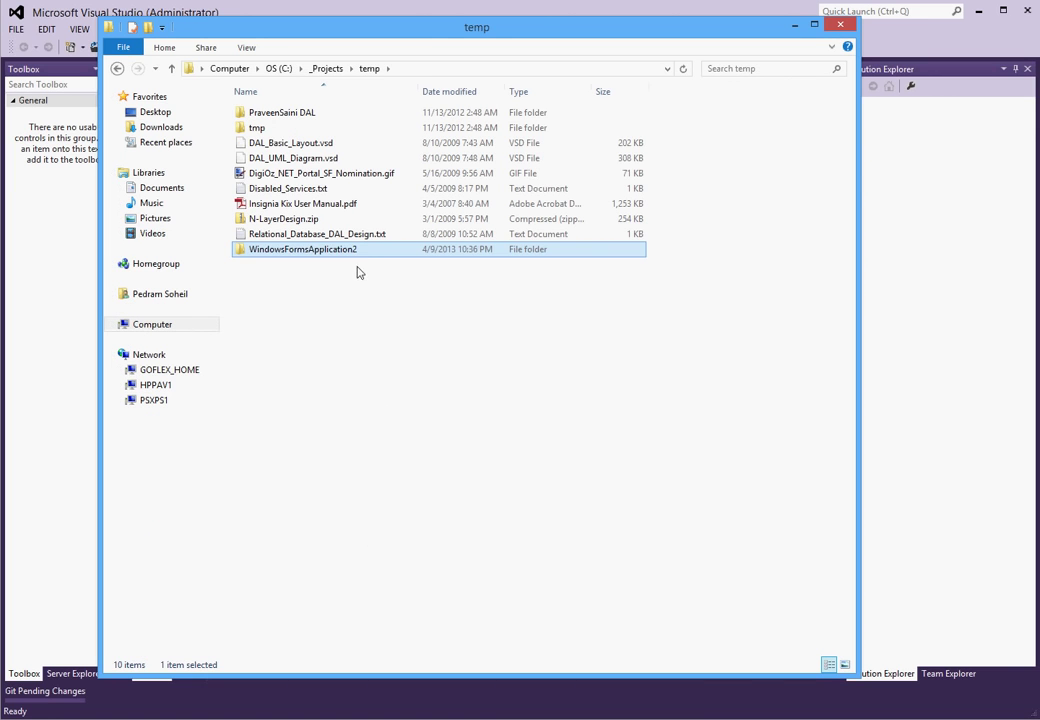
- Open the WindowsFormsApplication2 folder in C:\_Projects\temp and copy its full path
double_click(360, 251)
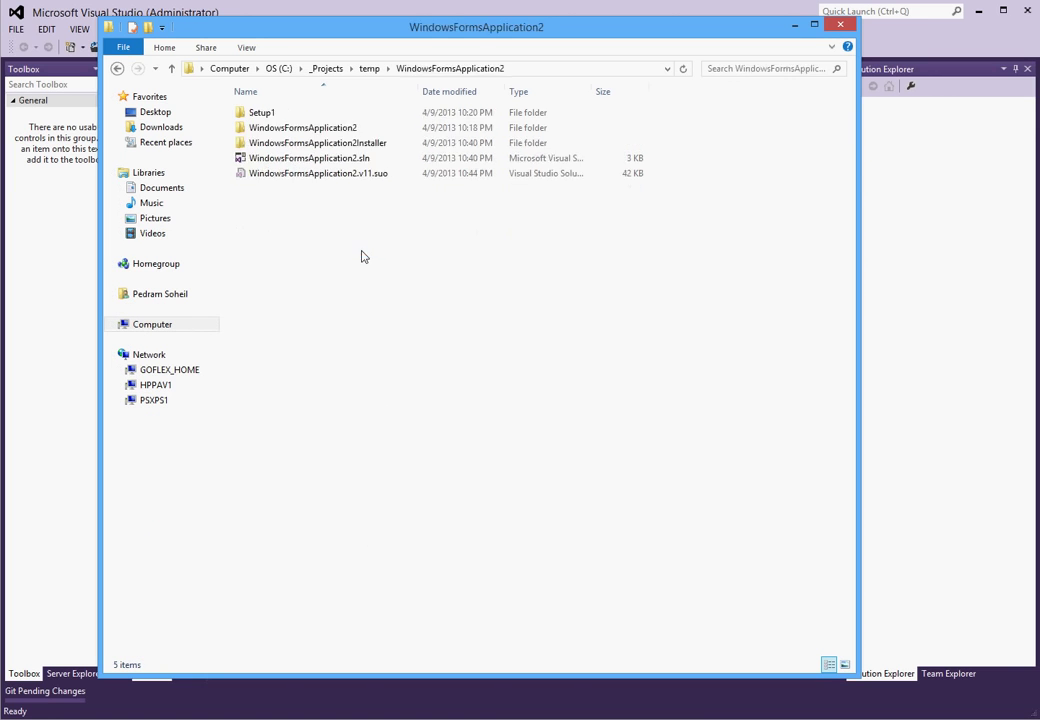
left_click(581, 71)
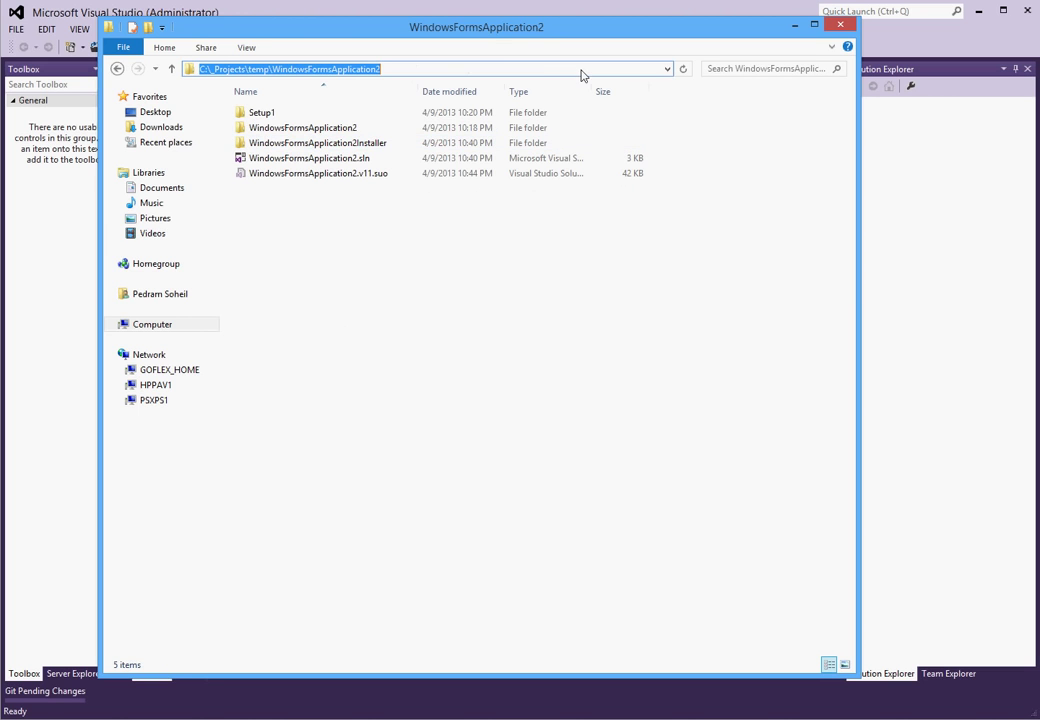
right_click(267, 75)
left_click(297, 116)
- Switch to Visual Studio and open WindowsFormsApplication2.sln from C:\_Projects\temp\WindowsFormsApplication2 using the copied path
left_click(350, 12)
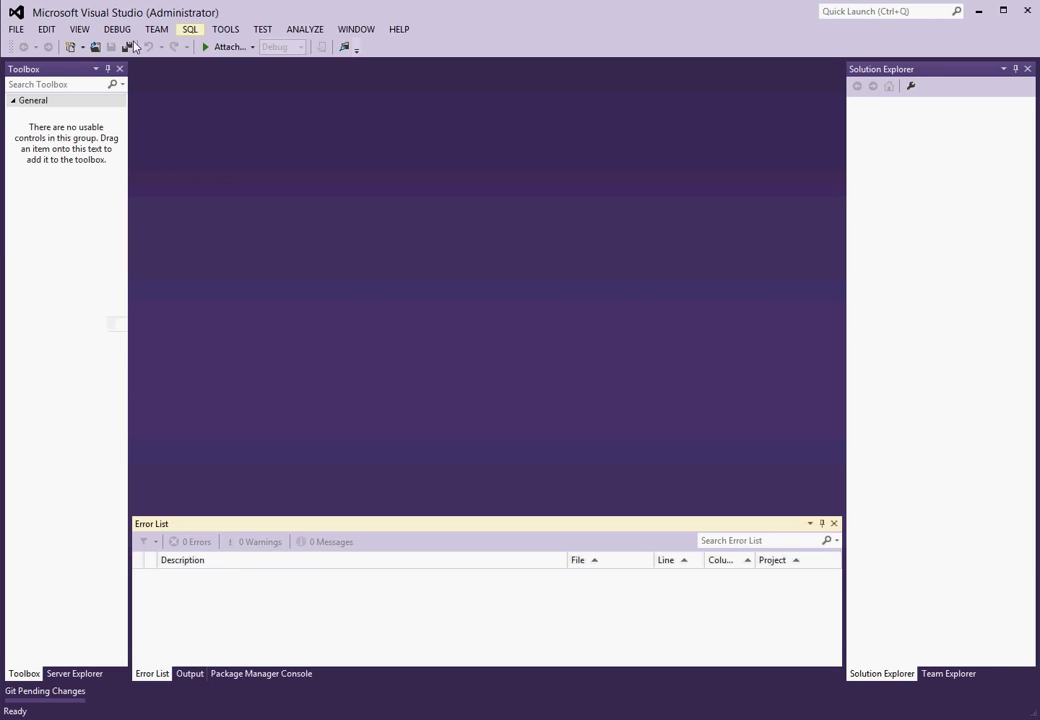
left_click(16, 29)
mouse_move(133, 60)
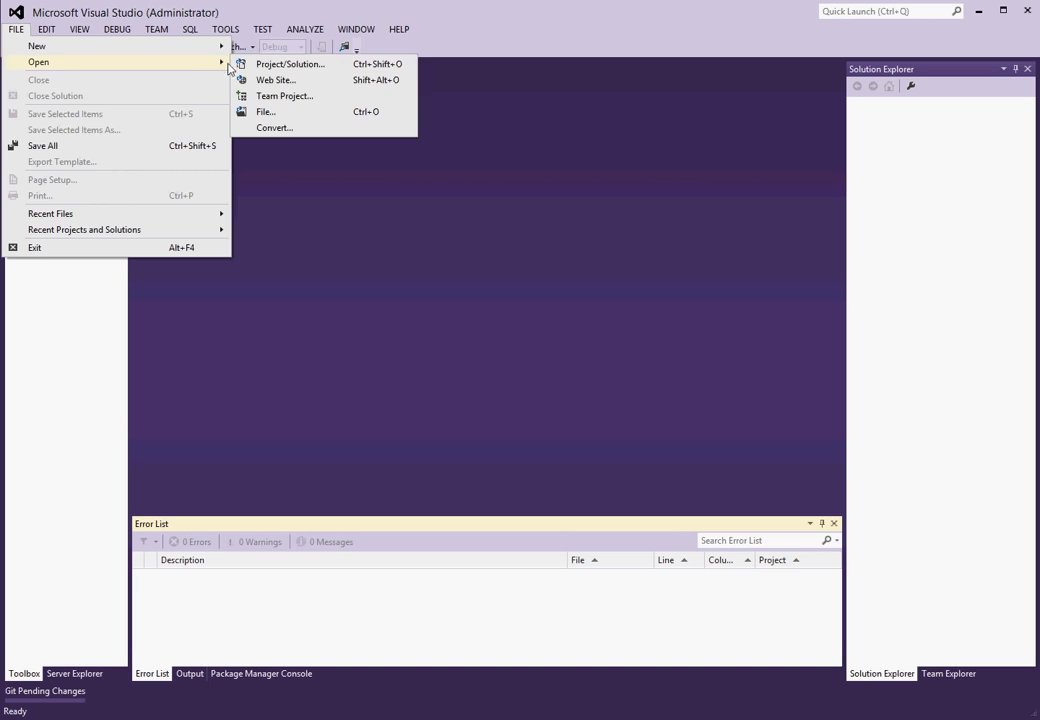
left_click(245, 62)
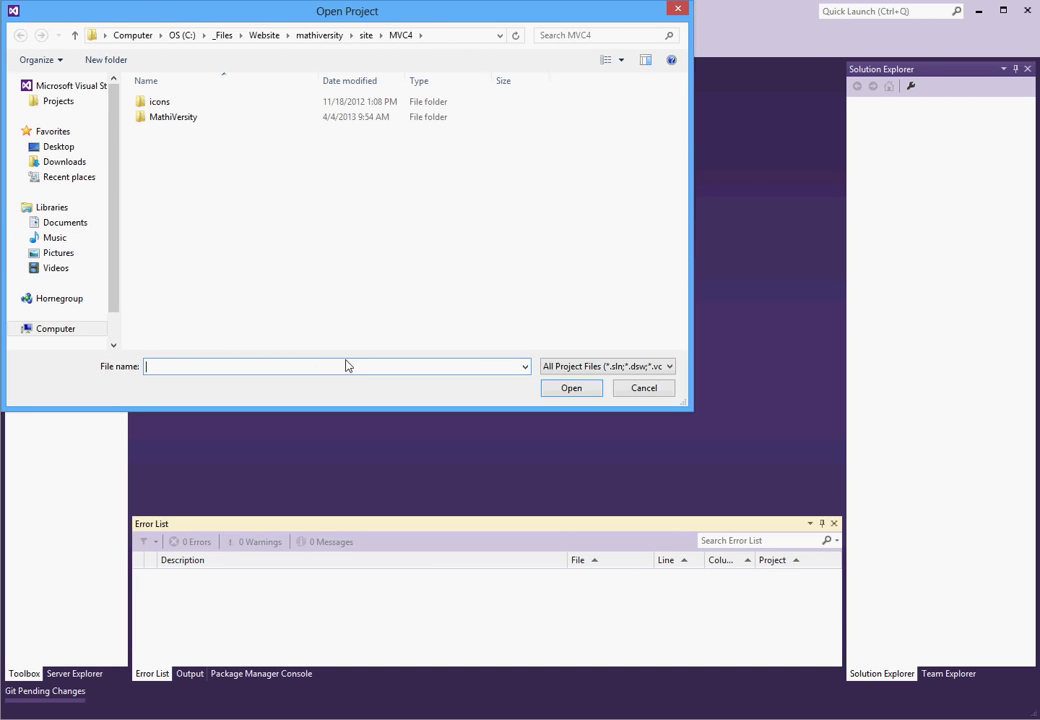
key("ctrl+v")
key("Return")
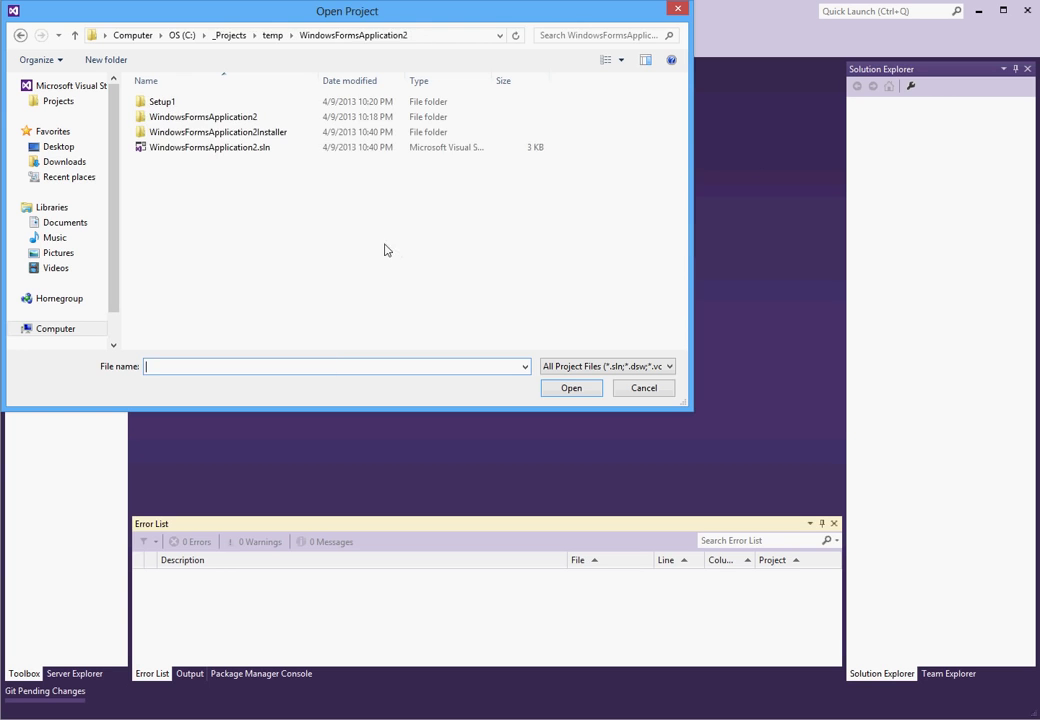
left_click(215, 150)
left_click(547, 388)
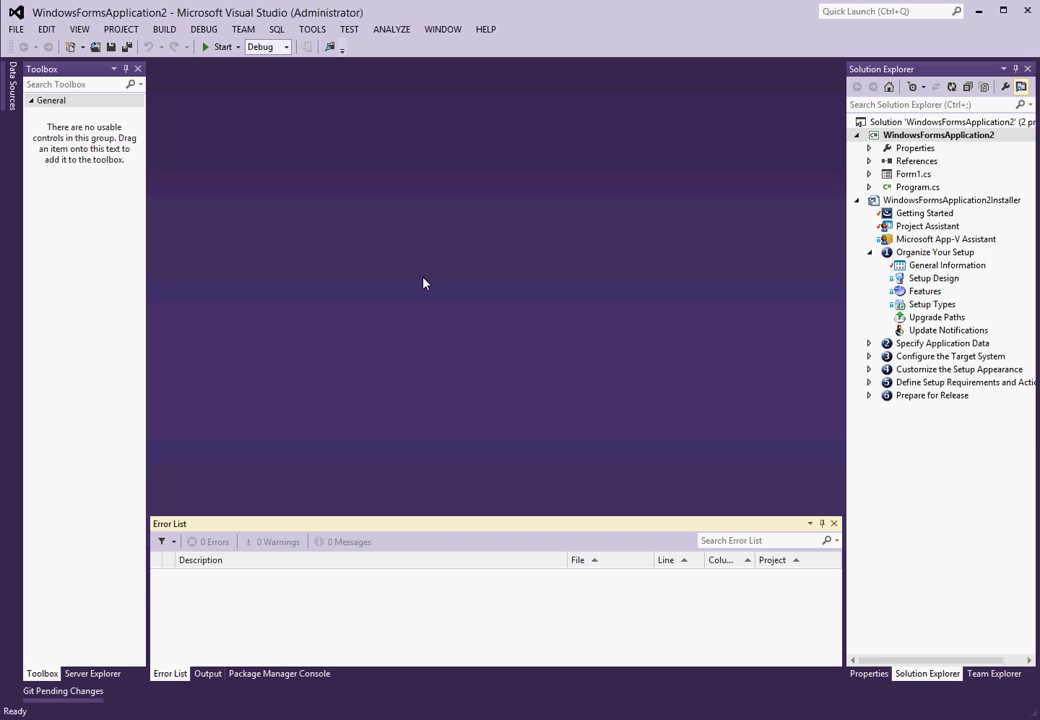
- Clean the WindowsFormsApplication2 solution and rebuild it
right_click(891, 121)
left_click(684, 164)
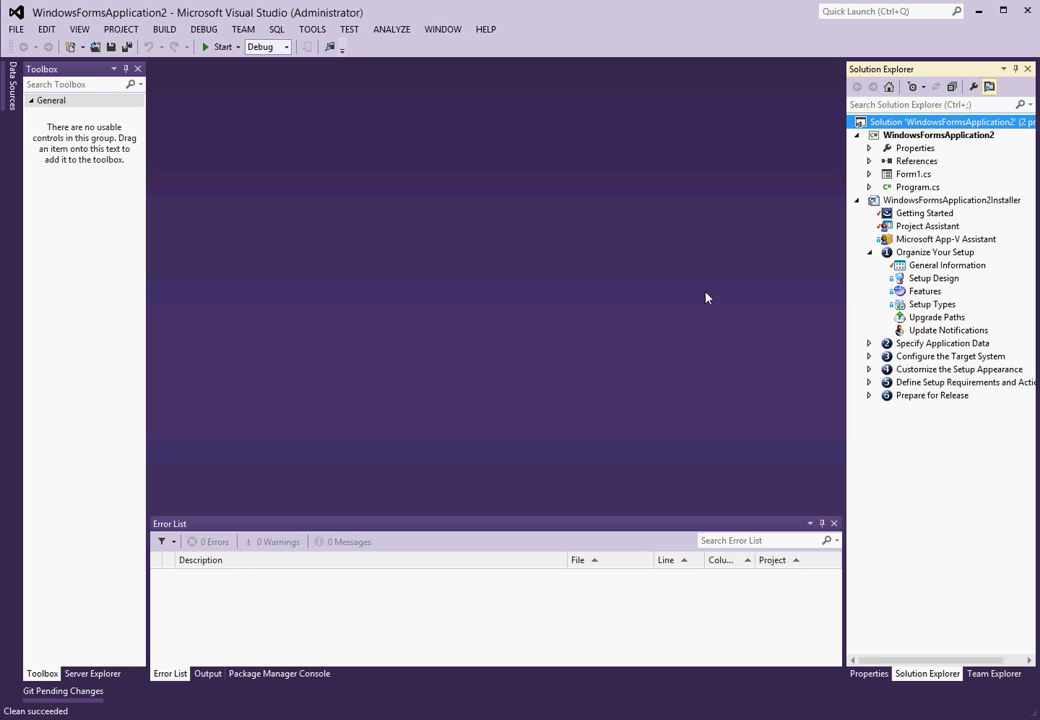
right_click(910, 122)
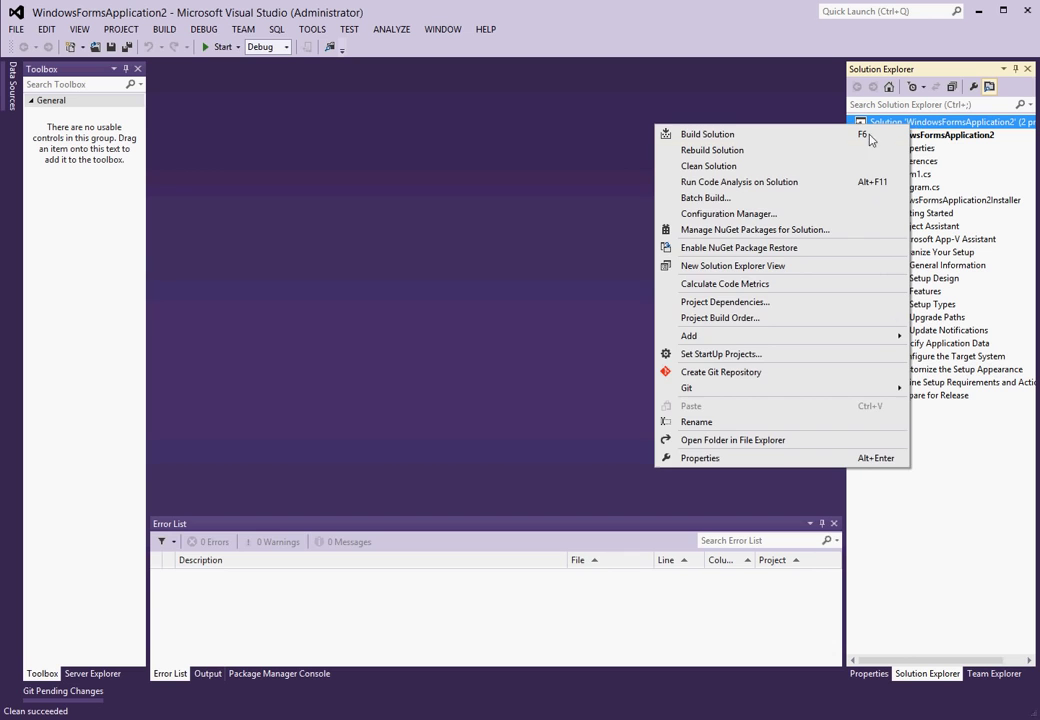
left_click(712, 150)
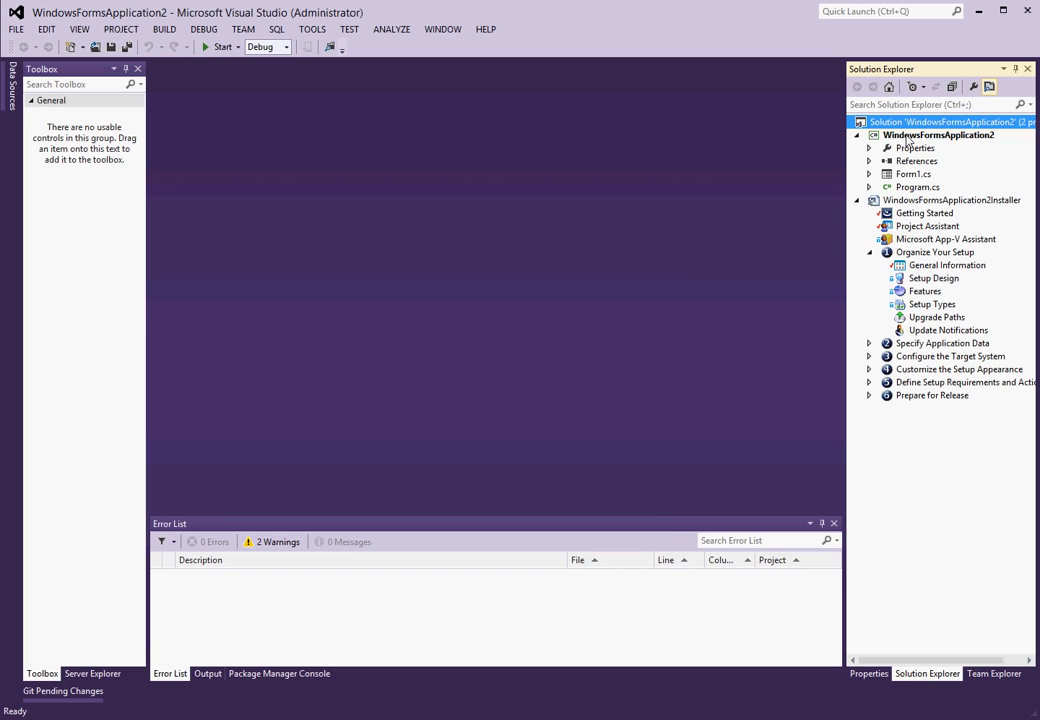
- Open the WindowsFormsApplication2 project's folder in File Explorer, go up to the solution folder and check the contents of Setup1
right_click(906, 136)
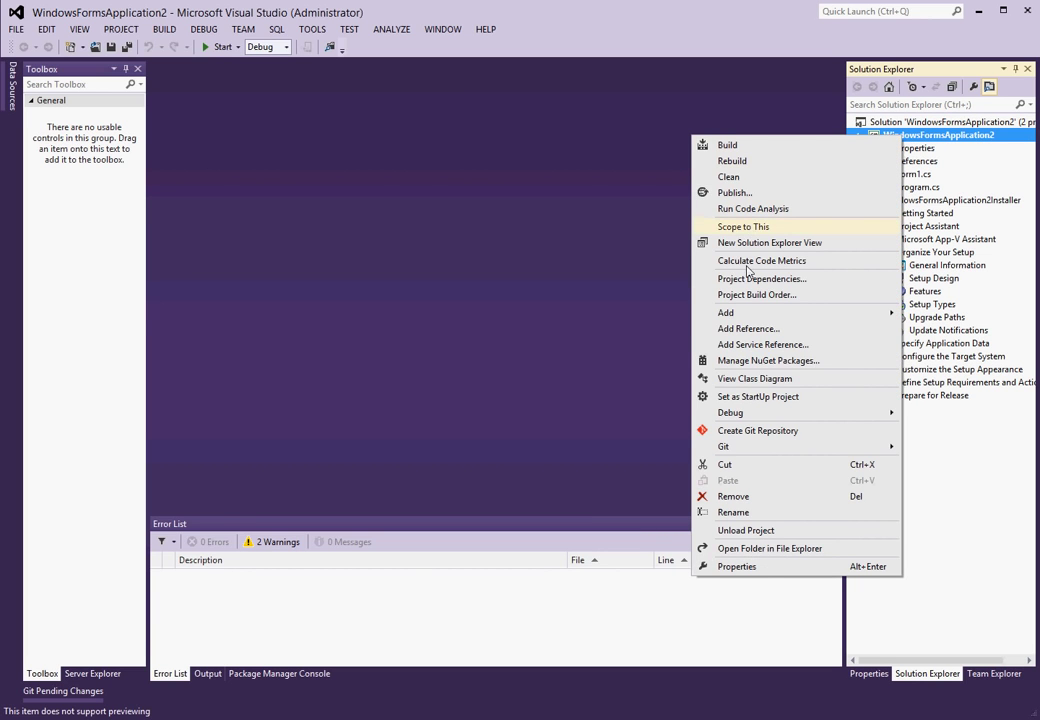
left_click(753, 549)
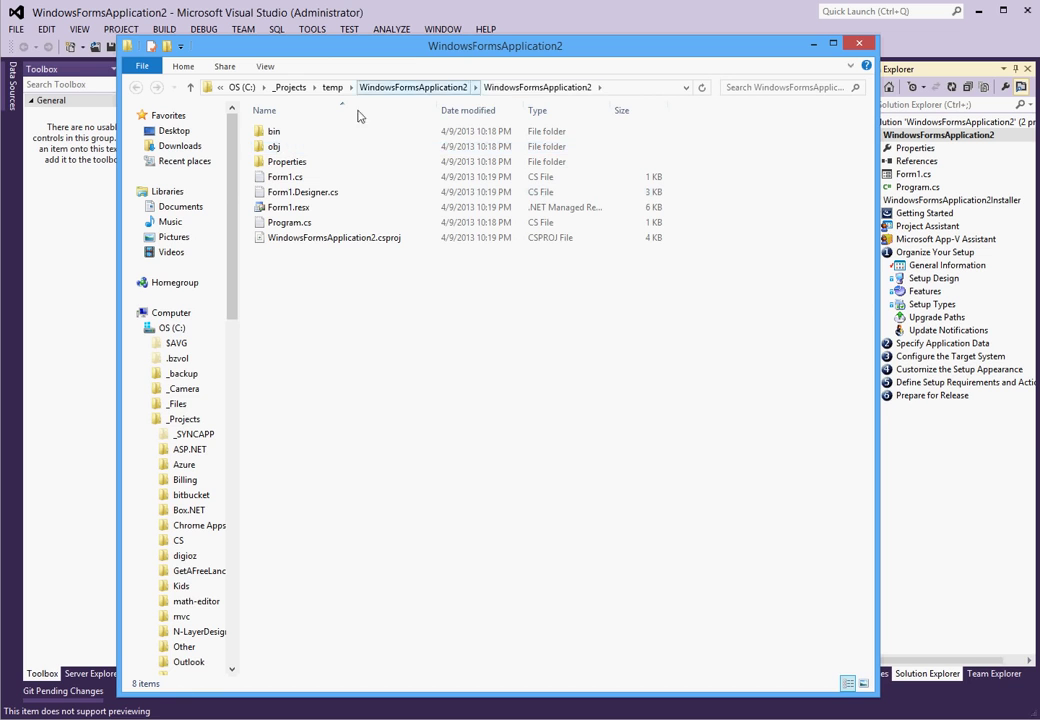
left_click(441, 88)
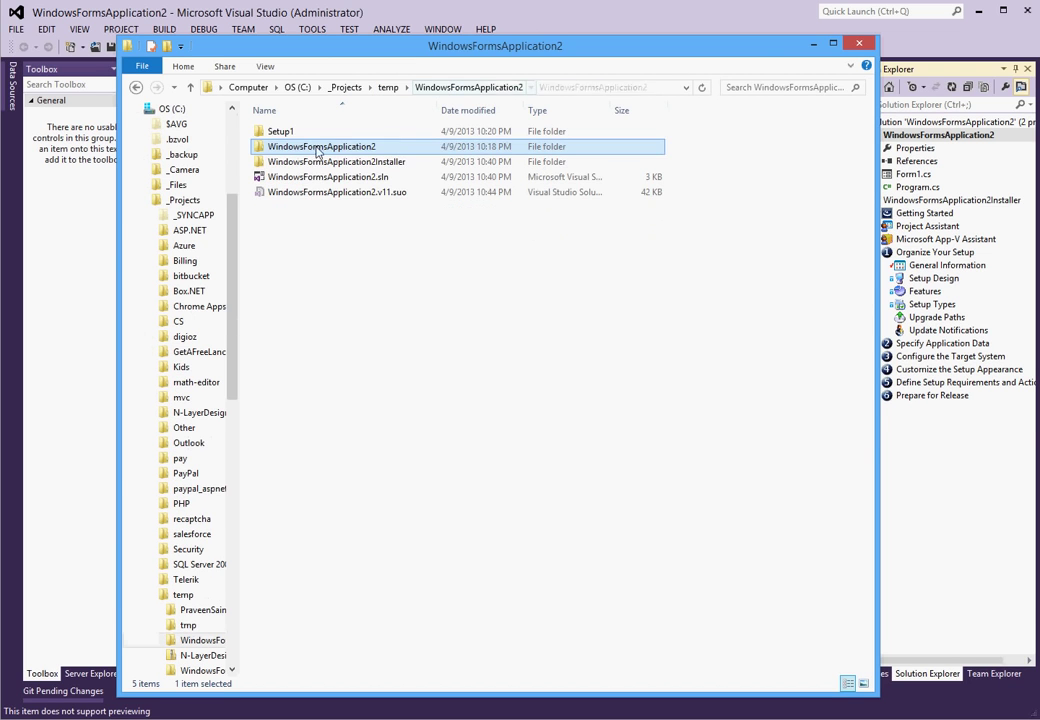
double_click(281, 132)
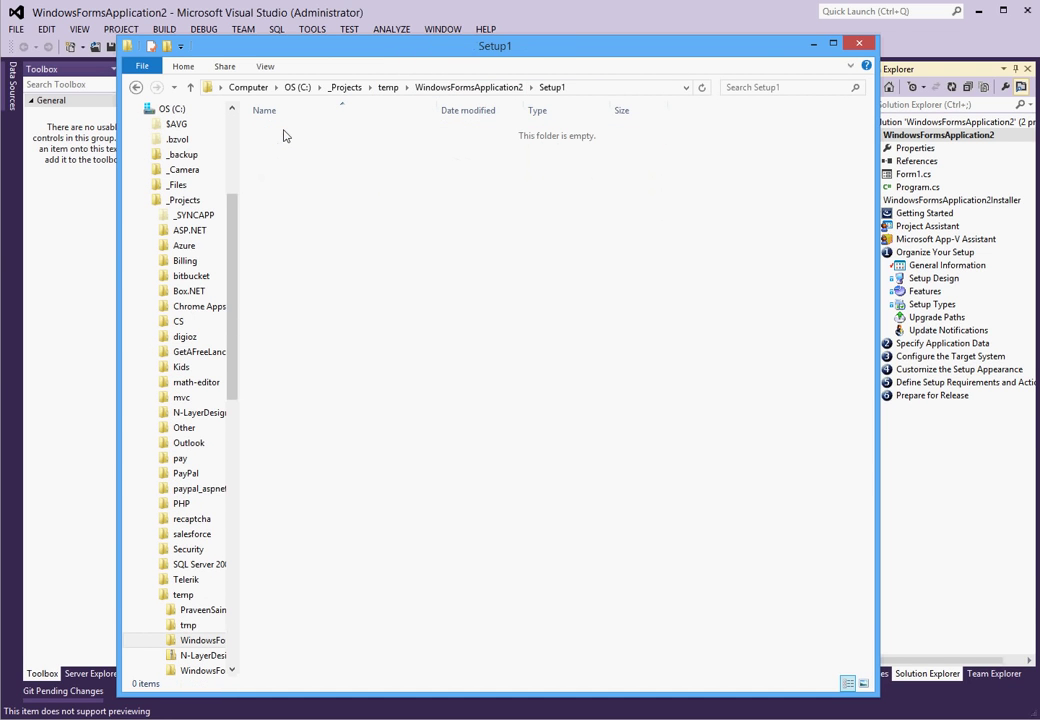
right_click(450, 228)
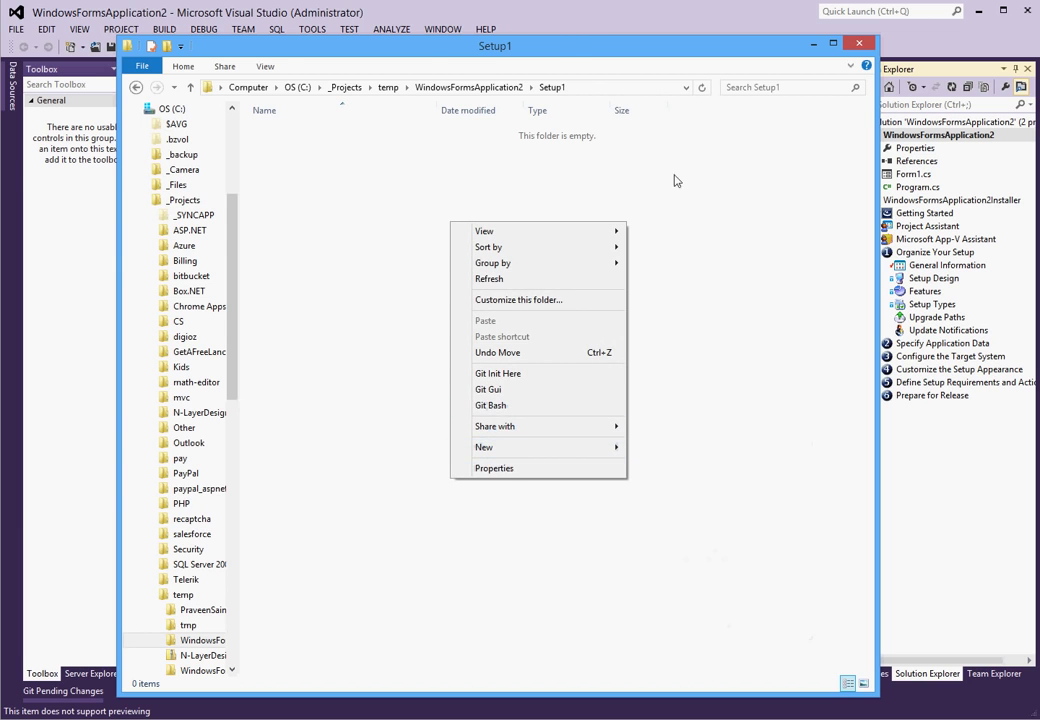
left_click(507, 88)
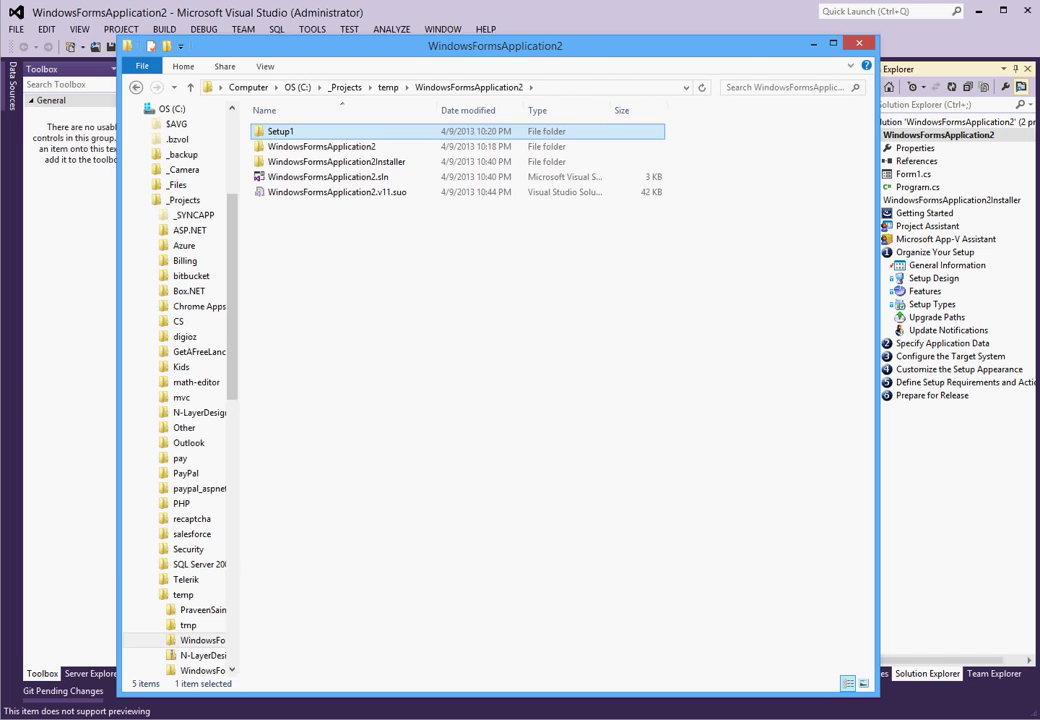
- Look into the nested WindowsFormsApplication2Installer folders and return to the solution folder
double_click(340, 162)
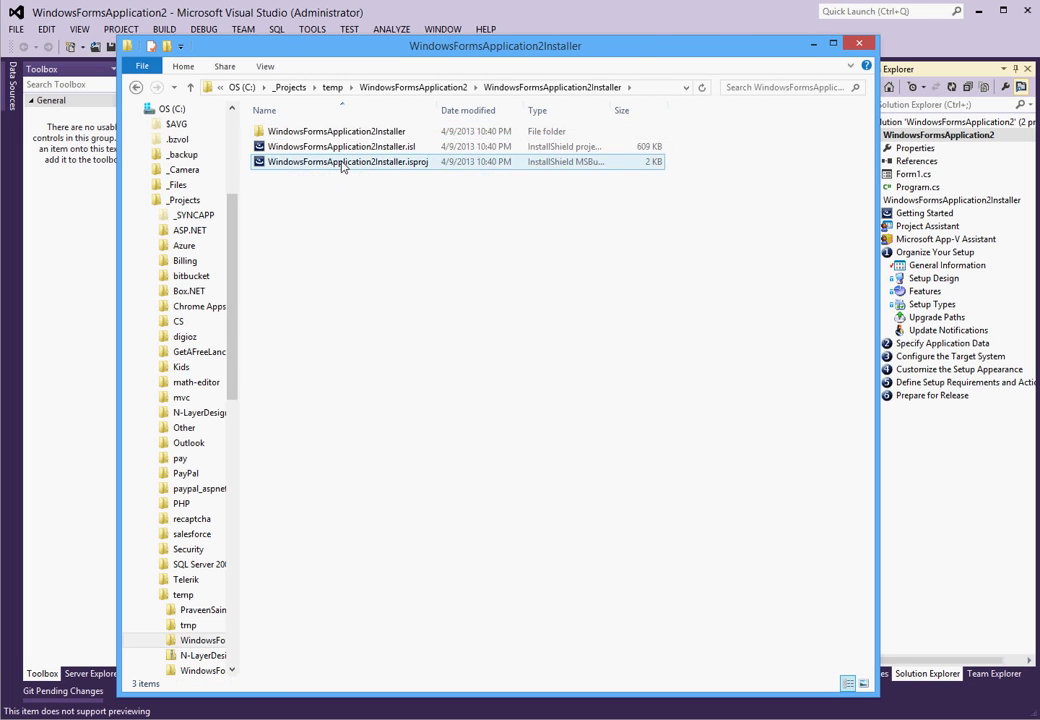
double_click(327, 132)
left_click(327, 137)
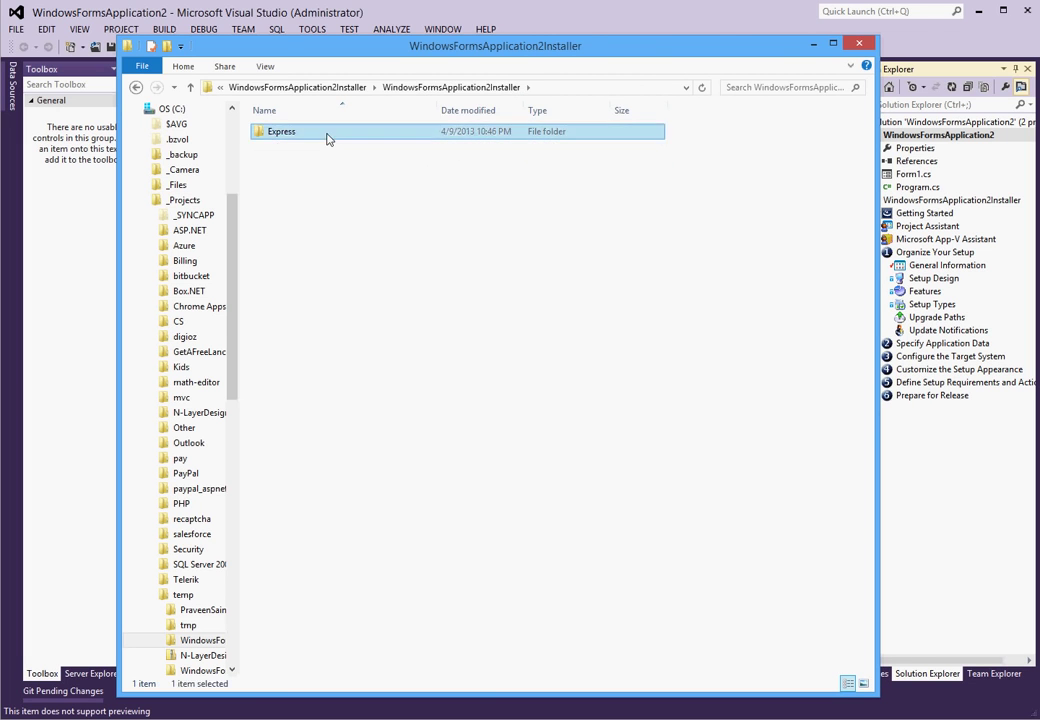
double_click(327, 138)
left_click(296, 90)
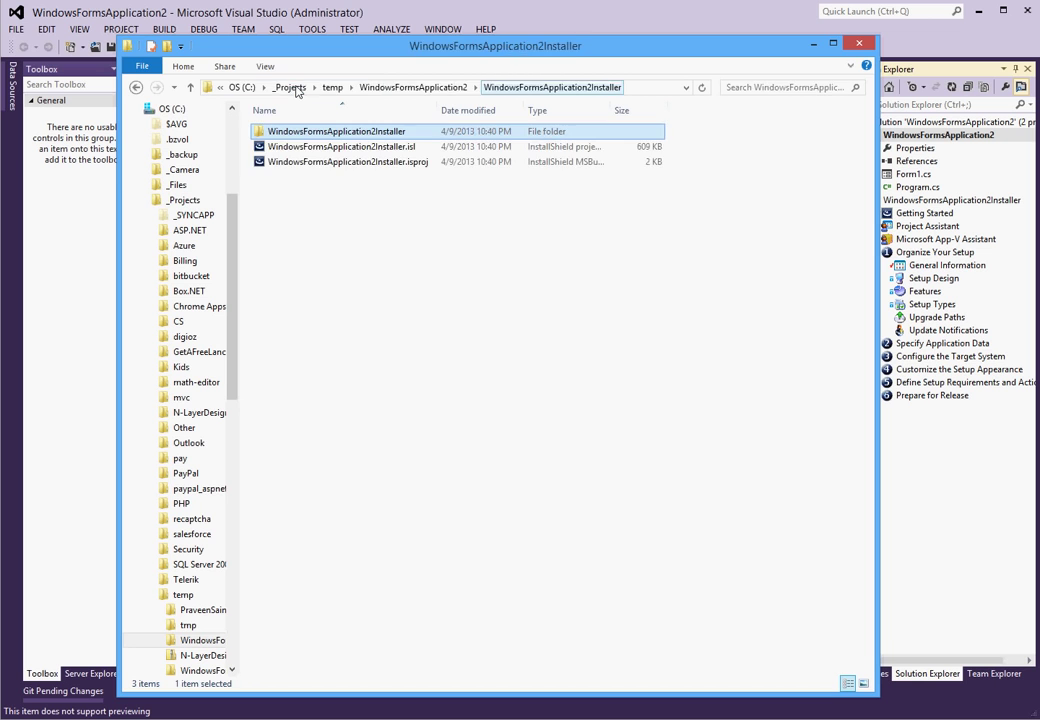
left_click(372, 88)
left_click_drag(522, 54, 520, 48)
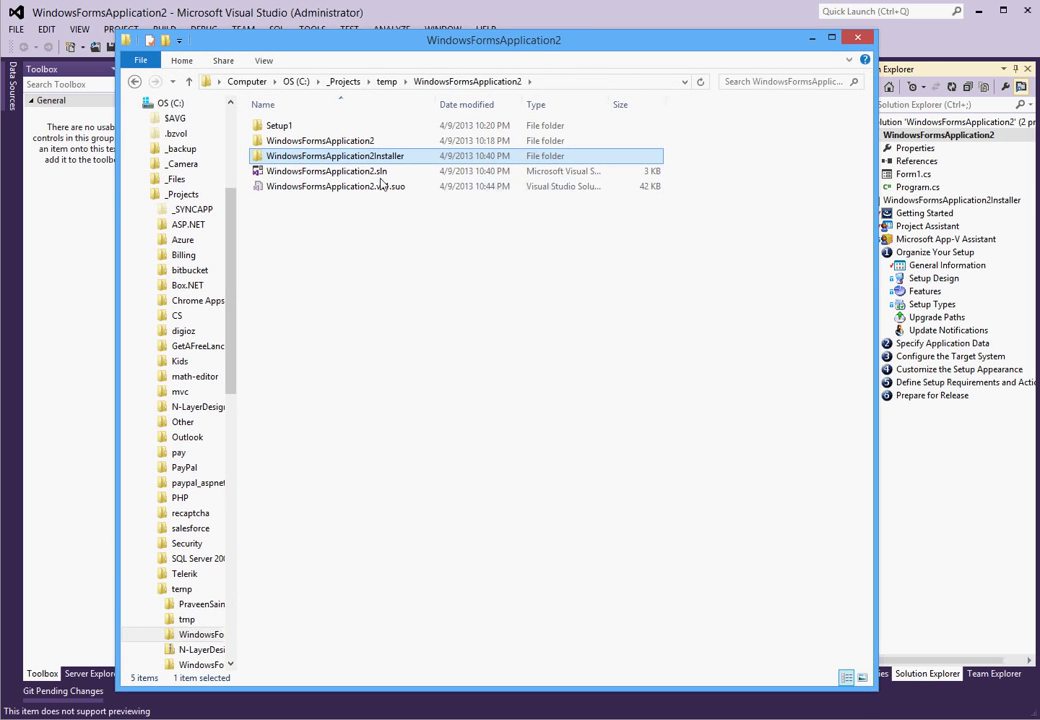
- Browse the WindowsFormsApplication2Installer folder through Express, DVD-5 and DiskImages to the DISK1 folder with the built installer
double_click(346, 158)
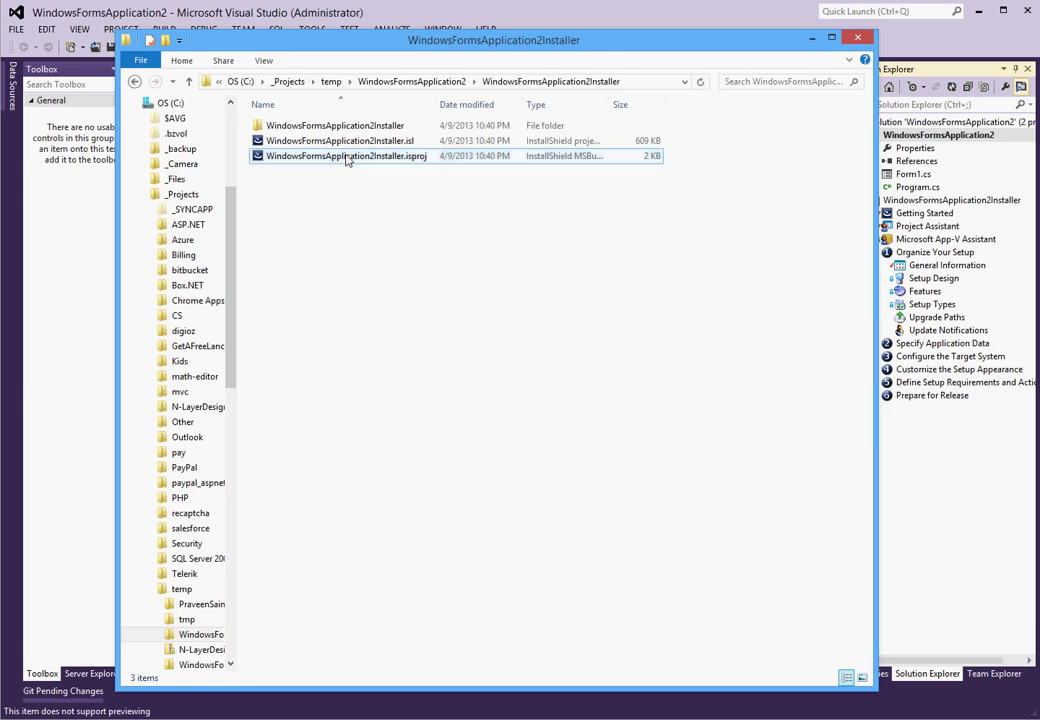
double_click(346, 128)
double_click(284, 128)
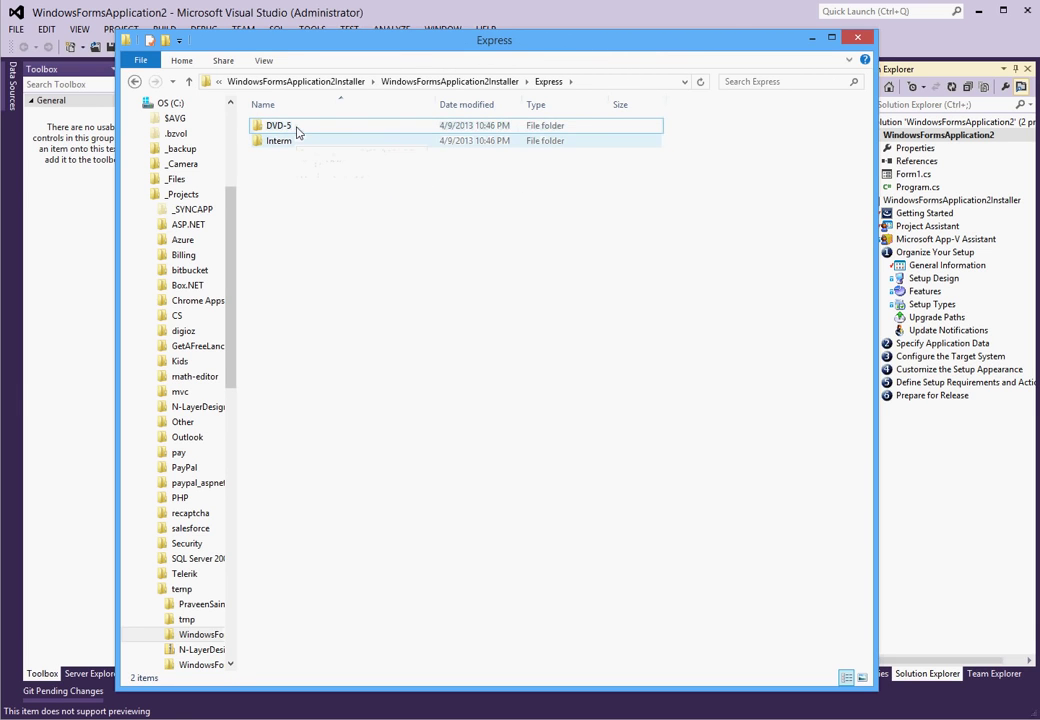
double_click(297, 131)
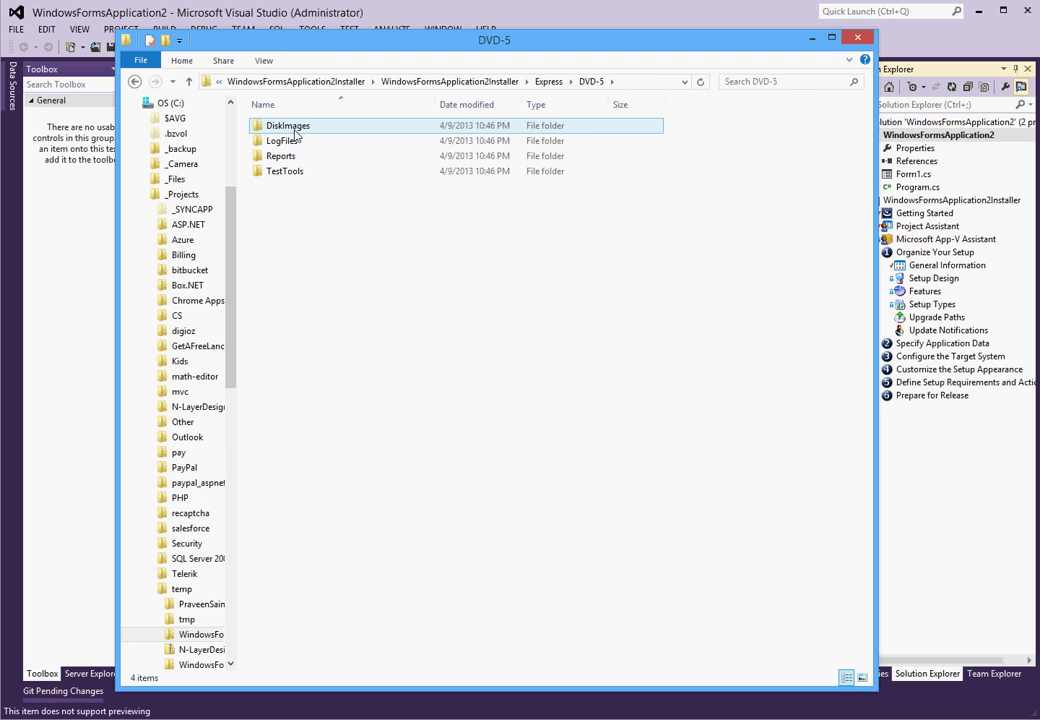
double_click(290, 128)
double_click(295, 130)
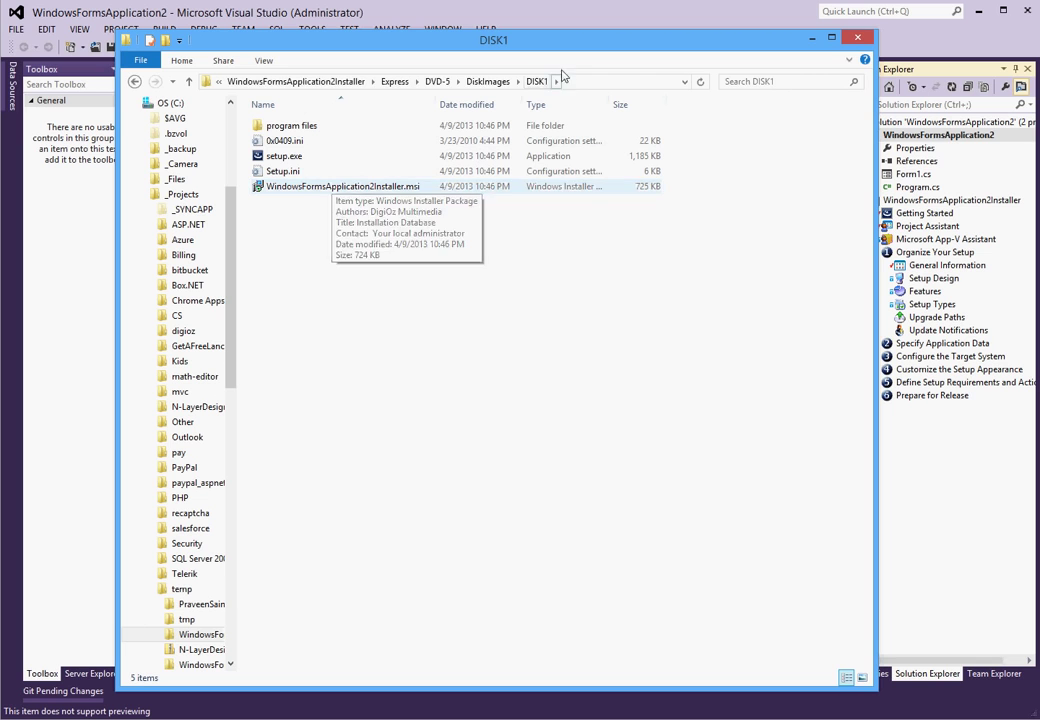
- Show the full path of the DISK1 folder and widen the File Explorer window to read it
left_click(594, 81)
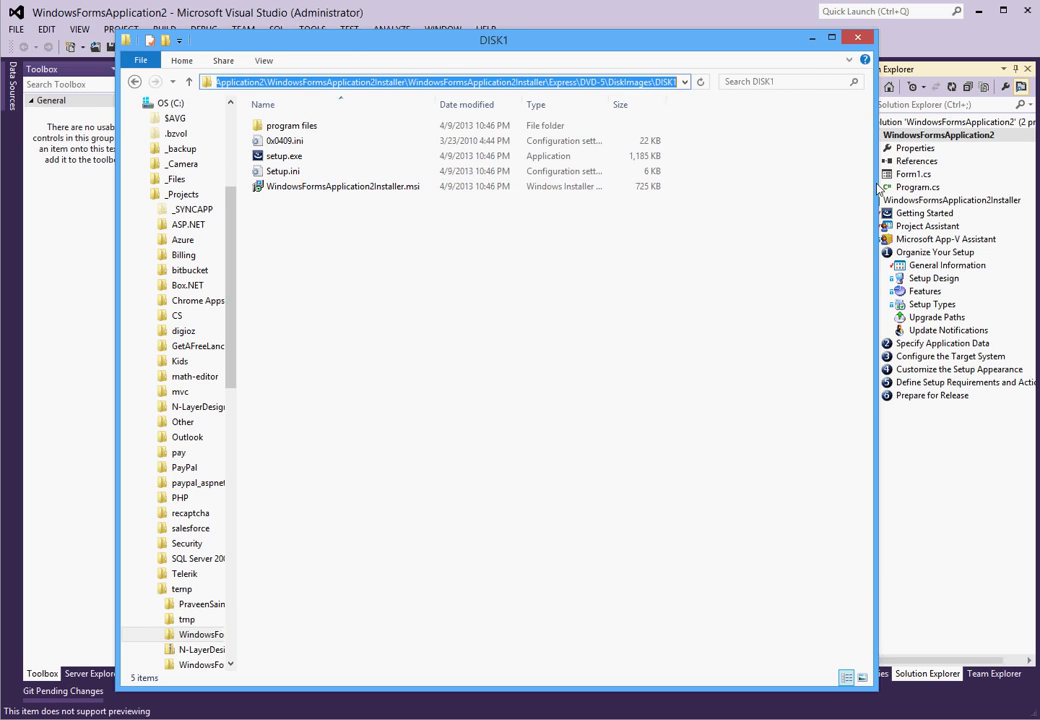
left_click_drag(877, 100, 986, 100)
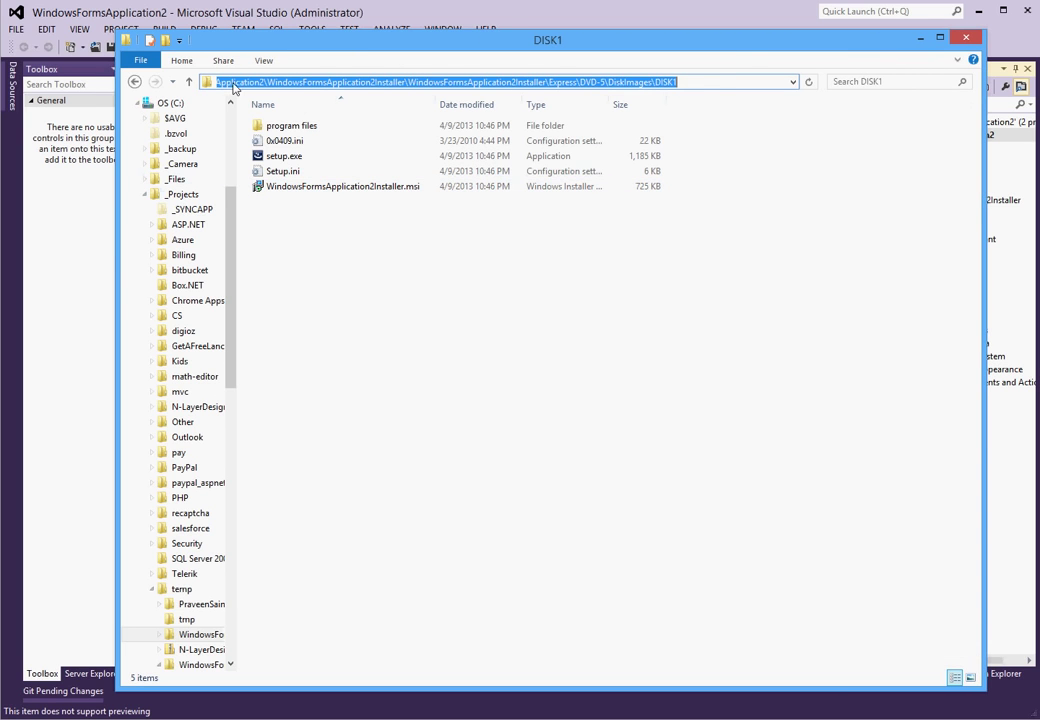
left_click_drag(216, 88, 289, 87)
left_click(288, 85)
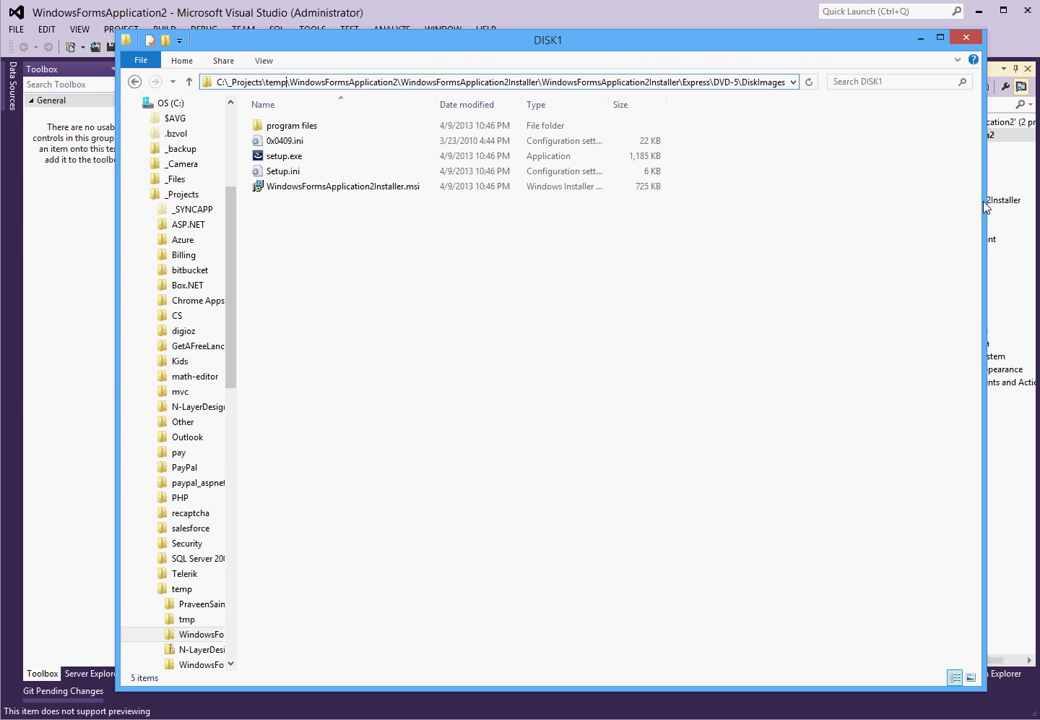
- Widen the File Explorer window until the whole DISK1 path fits, and highlight setup.exe and WindowsFormsApplication2Installer.msi in turn
left_click_drag(985, 205, 1018, 205)
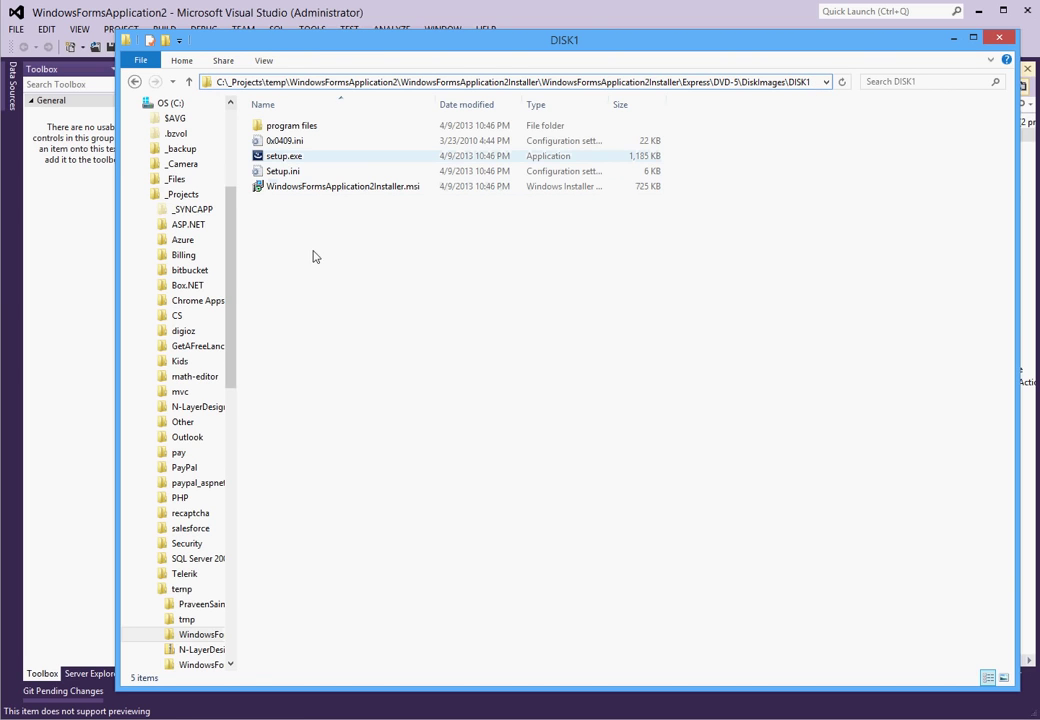
left_click(296, 160)
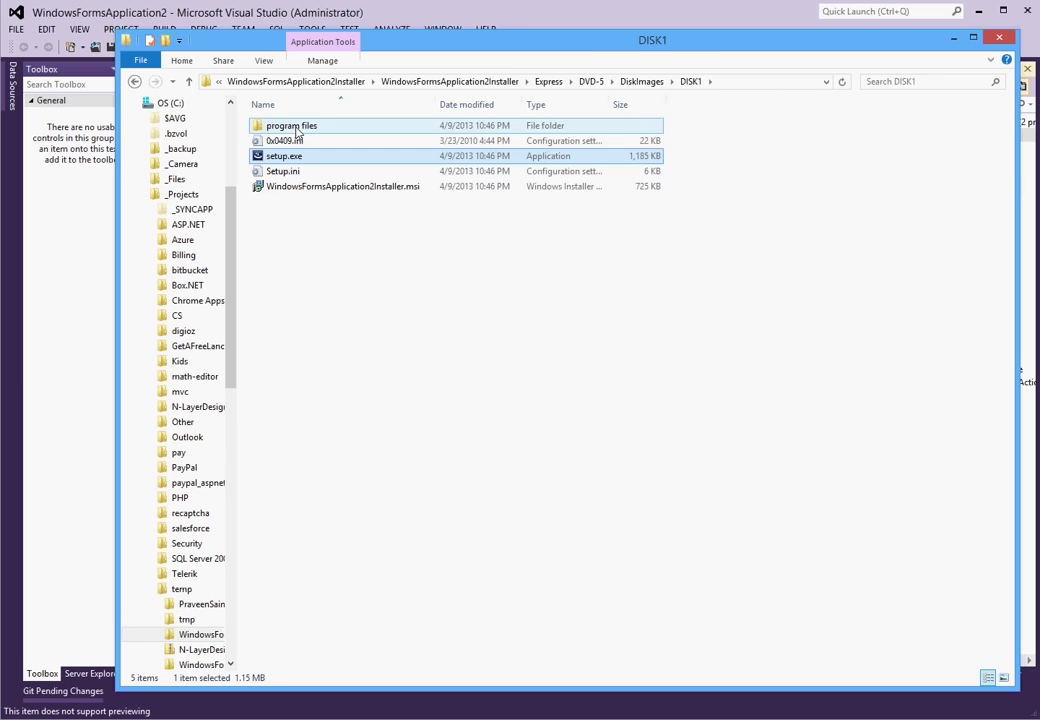
left_click(312, 189)
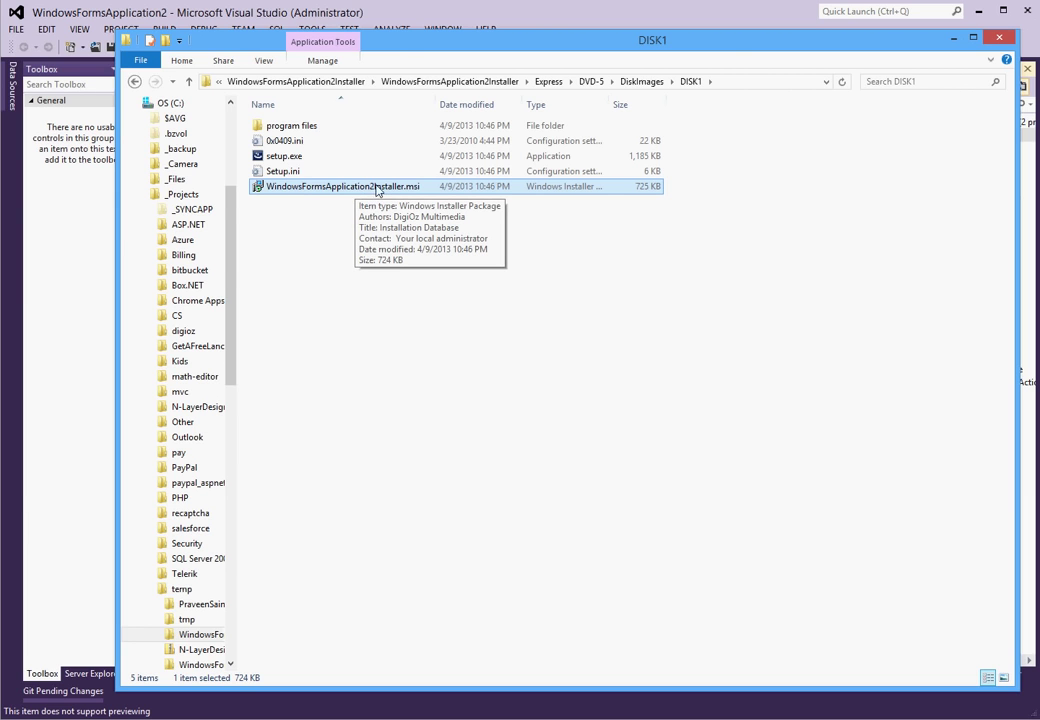
- Run WindowsFormsApplication2Installer.msi and complete the InstallShield Wizard with its default settings to install the application
double_click(390, 189)
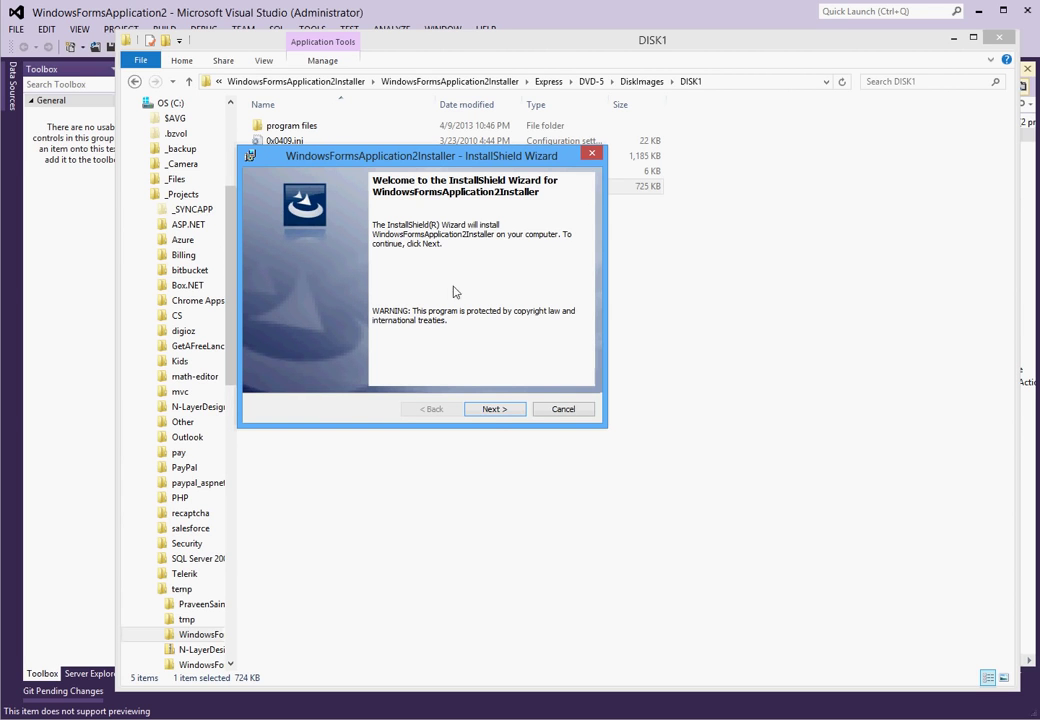
left_click(494, 410)
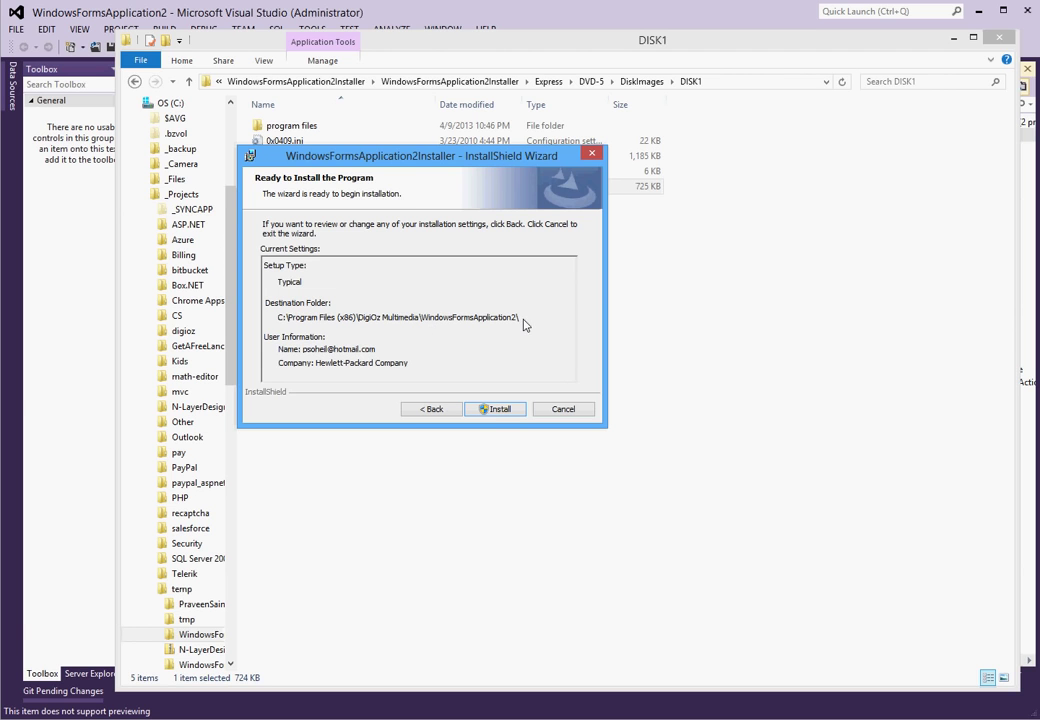
left_click(492, 410)
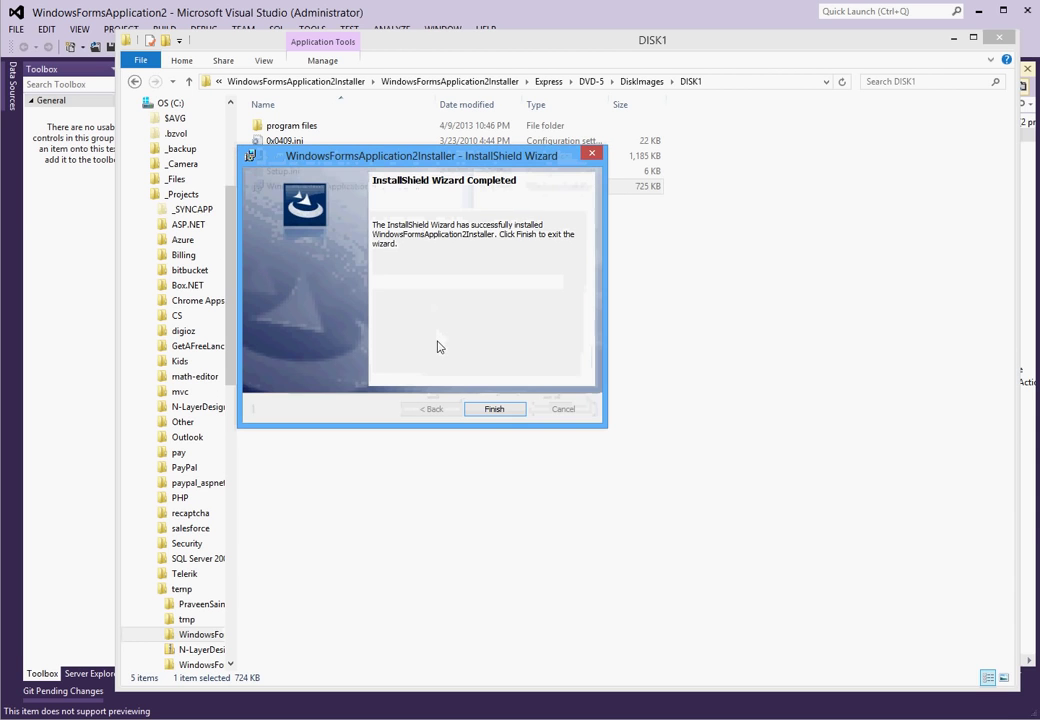
left_click(495, 409)
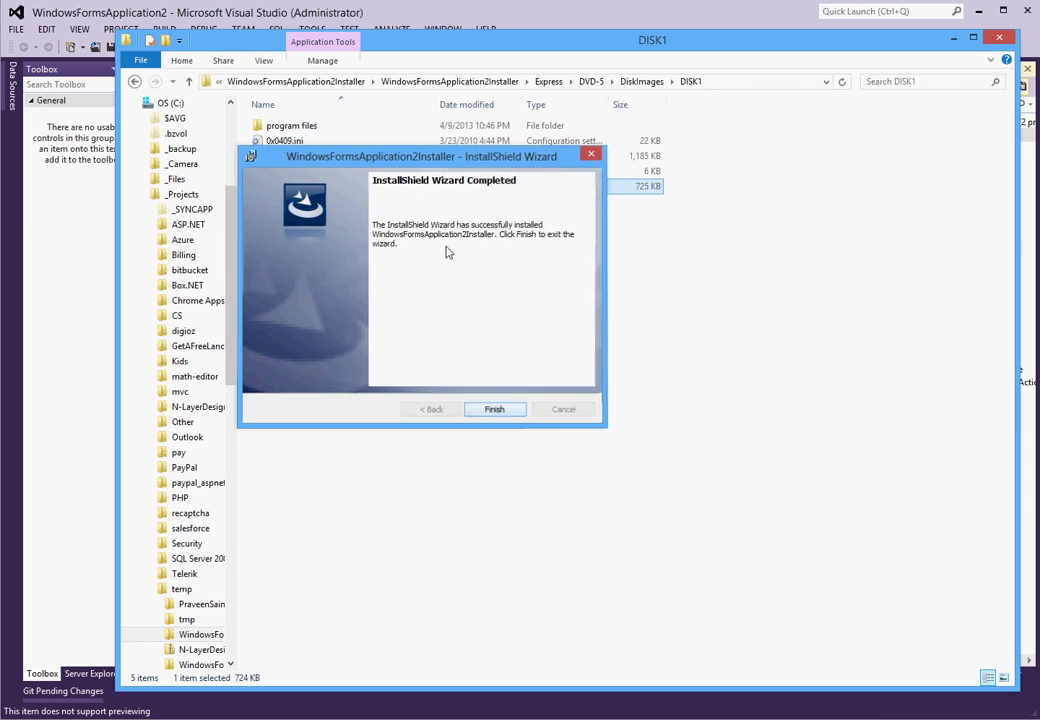